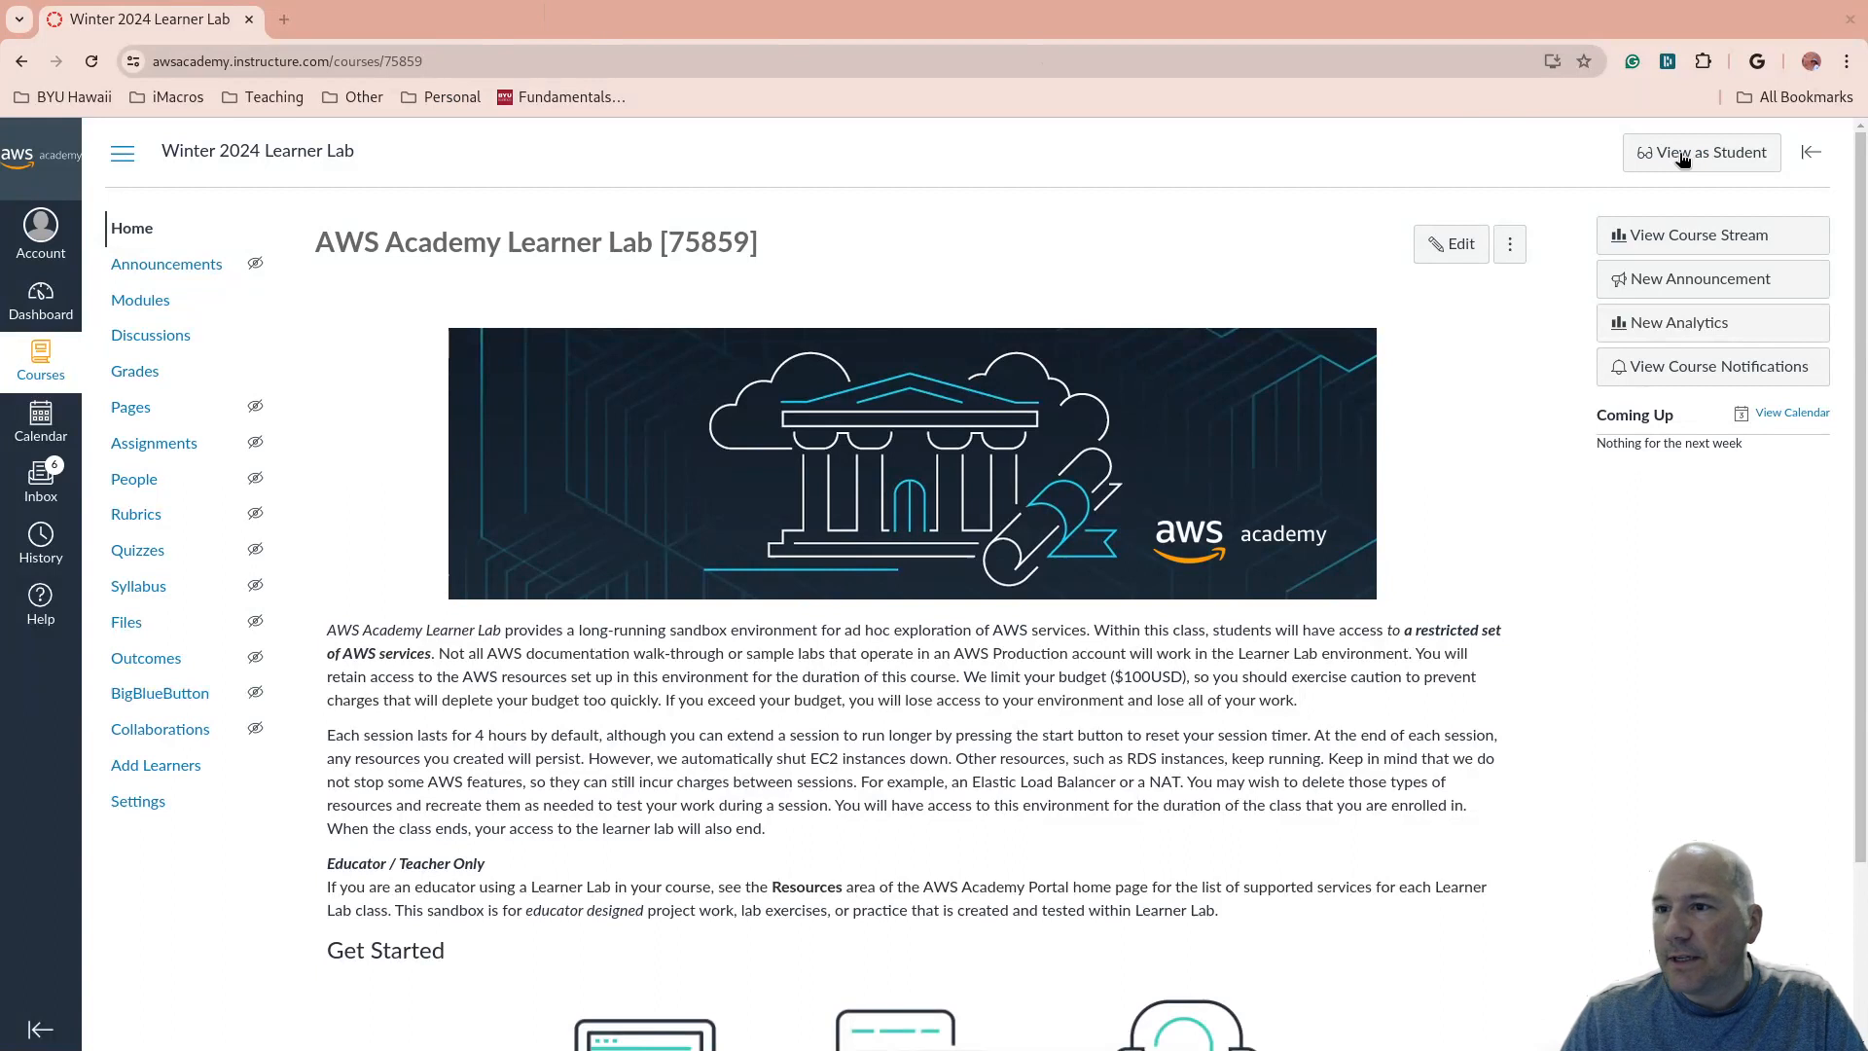
Switch the course to student view and open the Launch AWS Academy Learner Lab item from the course modules.
click(1686, 159)
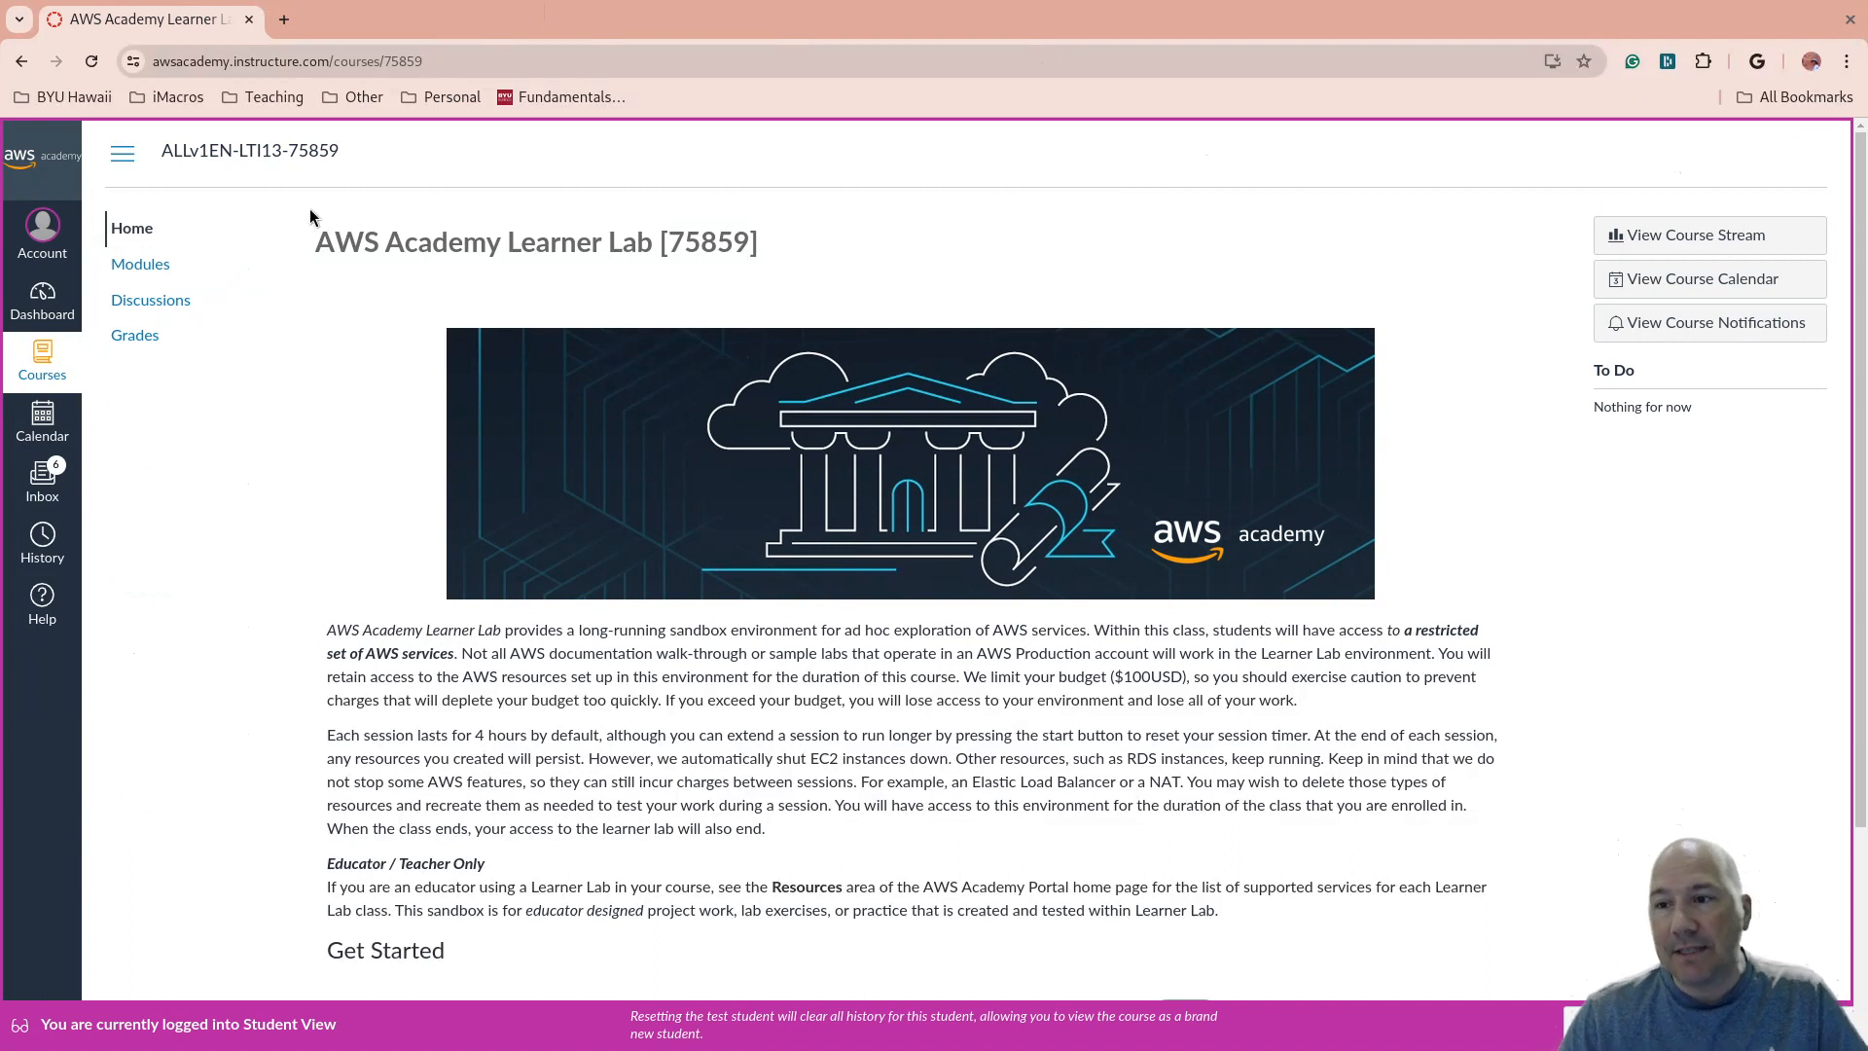
click(153, 266)
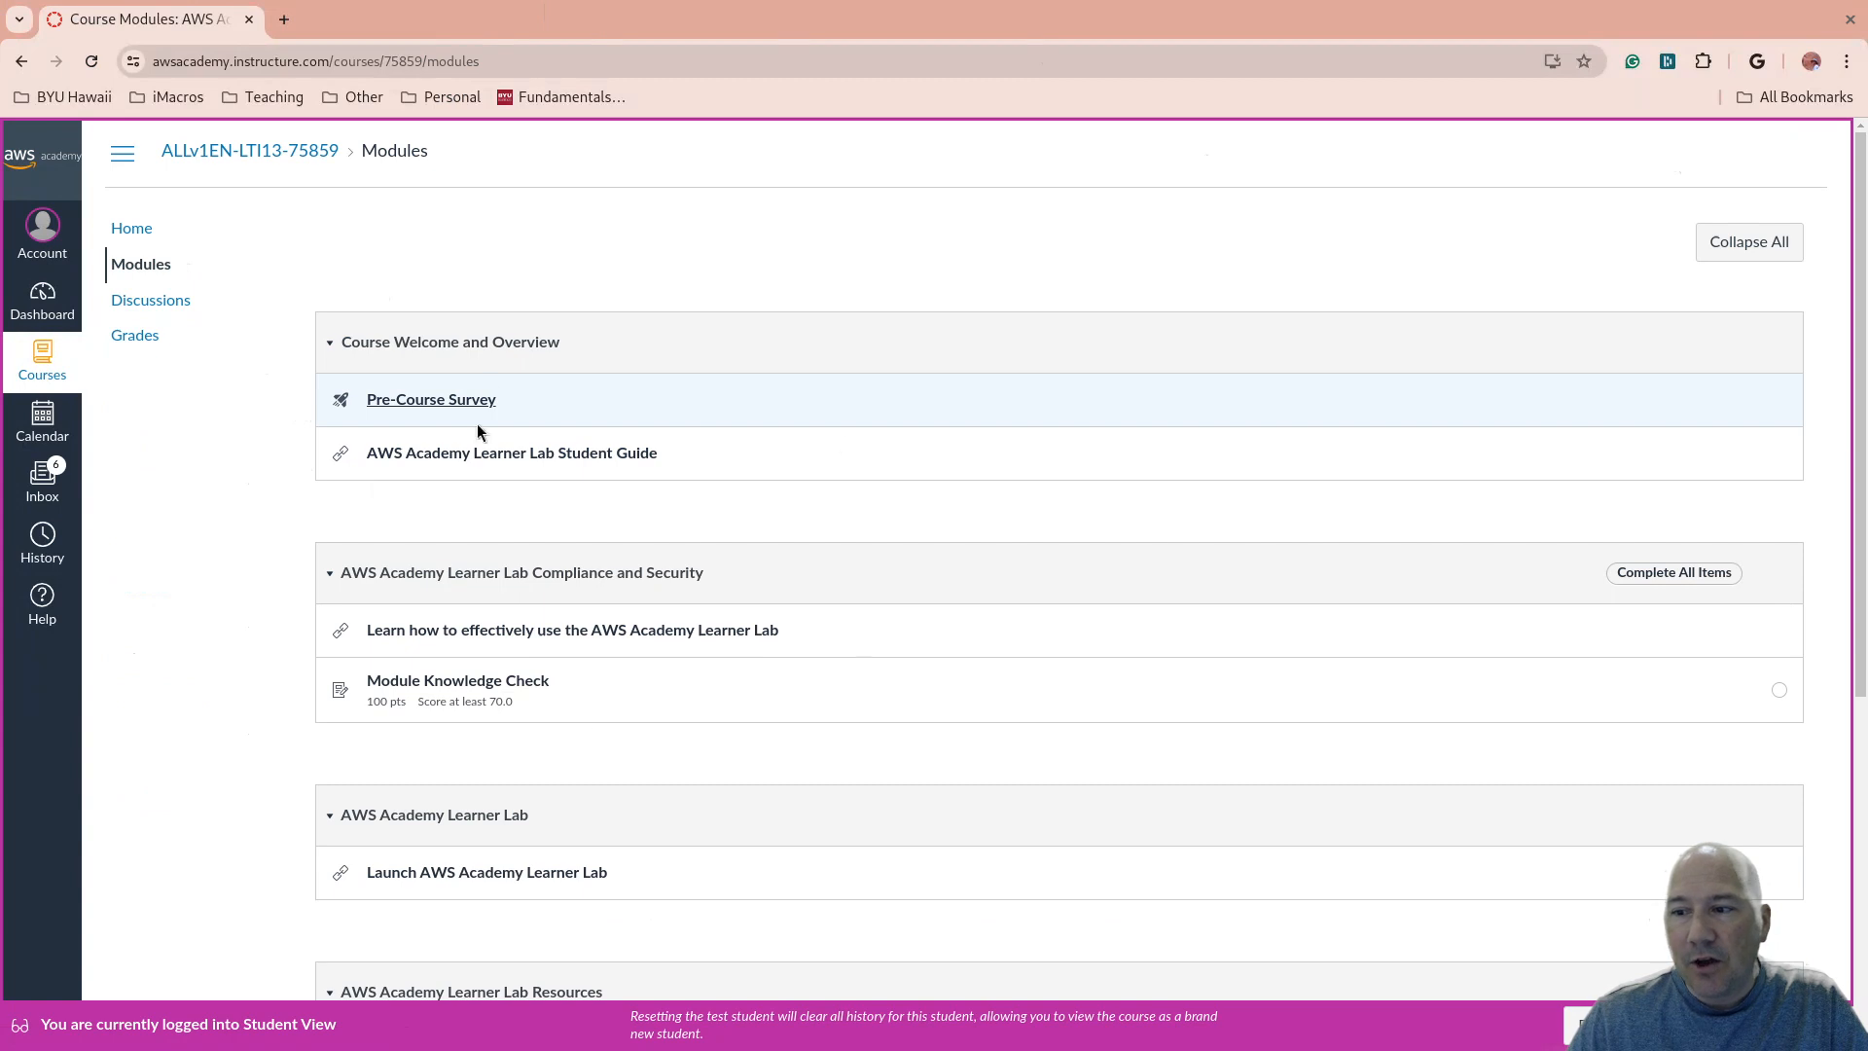
scroll(670, 473, down, 3)
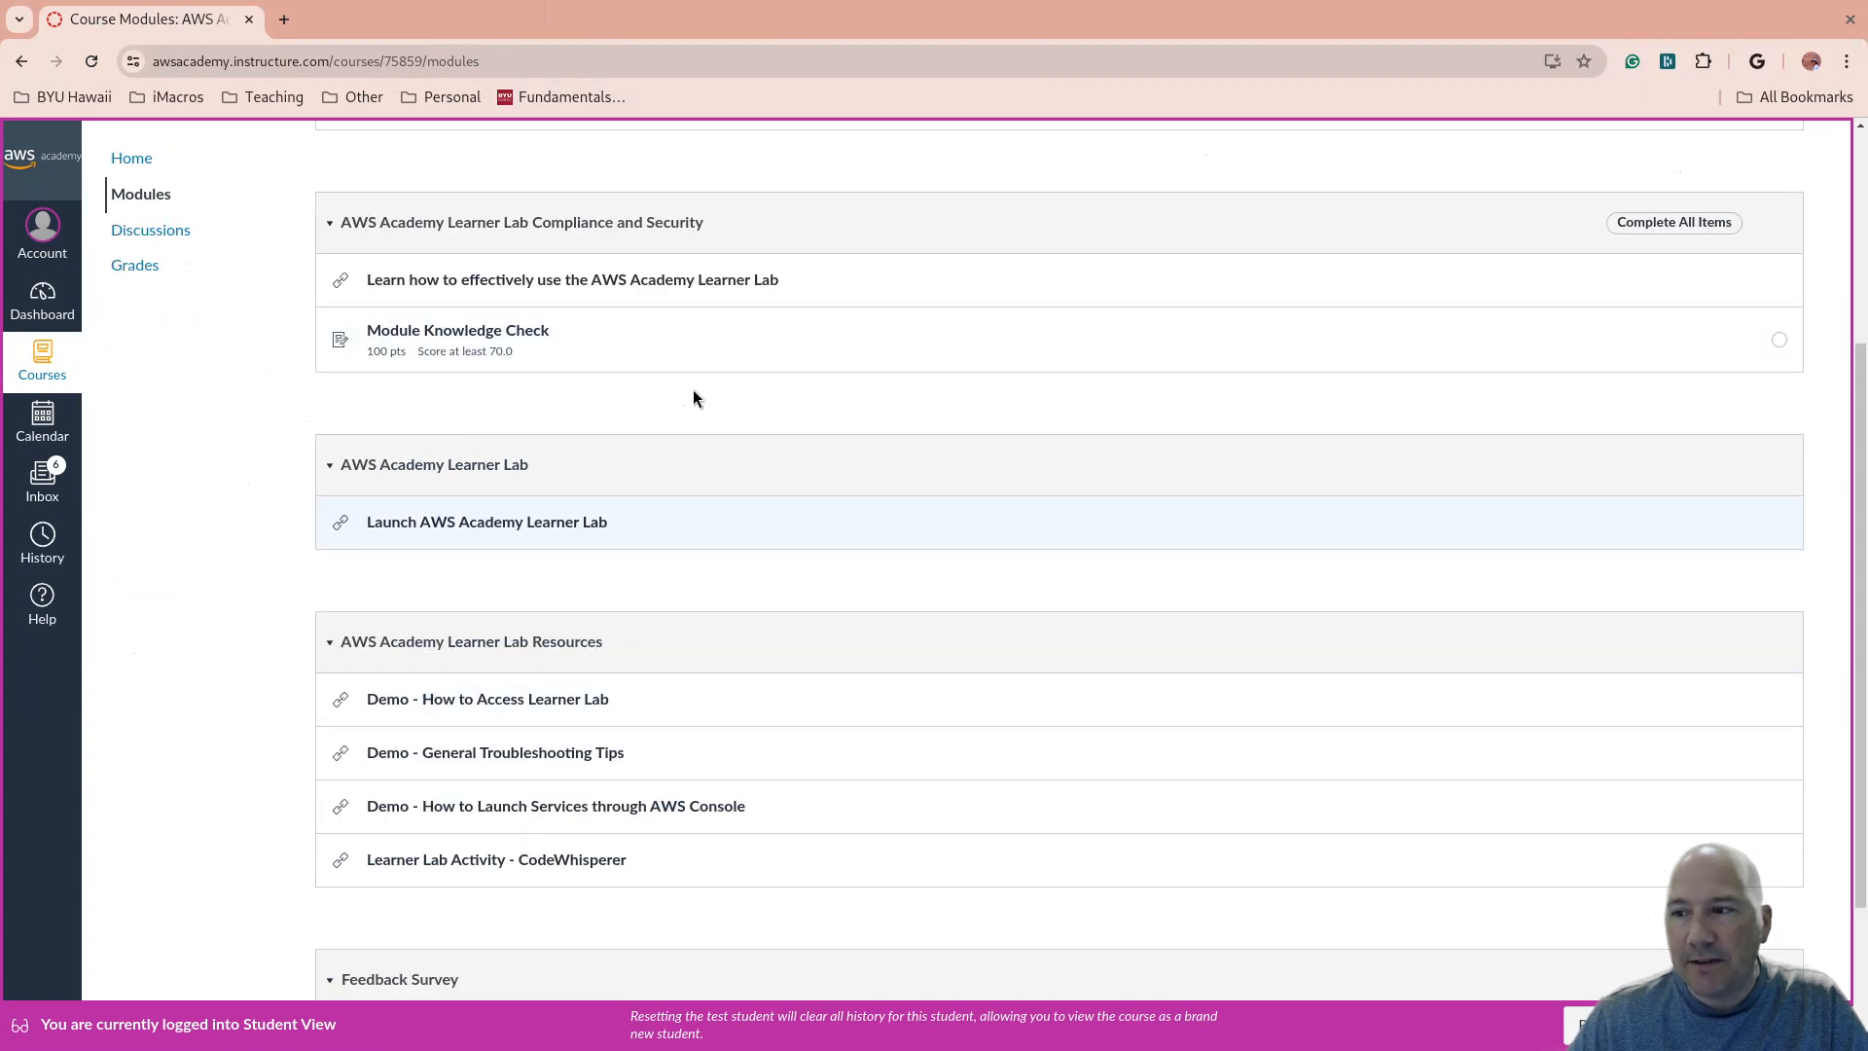
scroll(692, 389, up, 2)
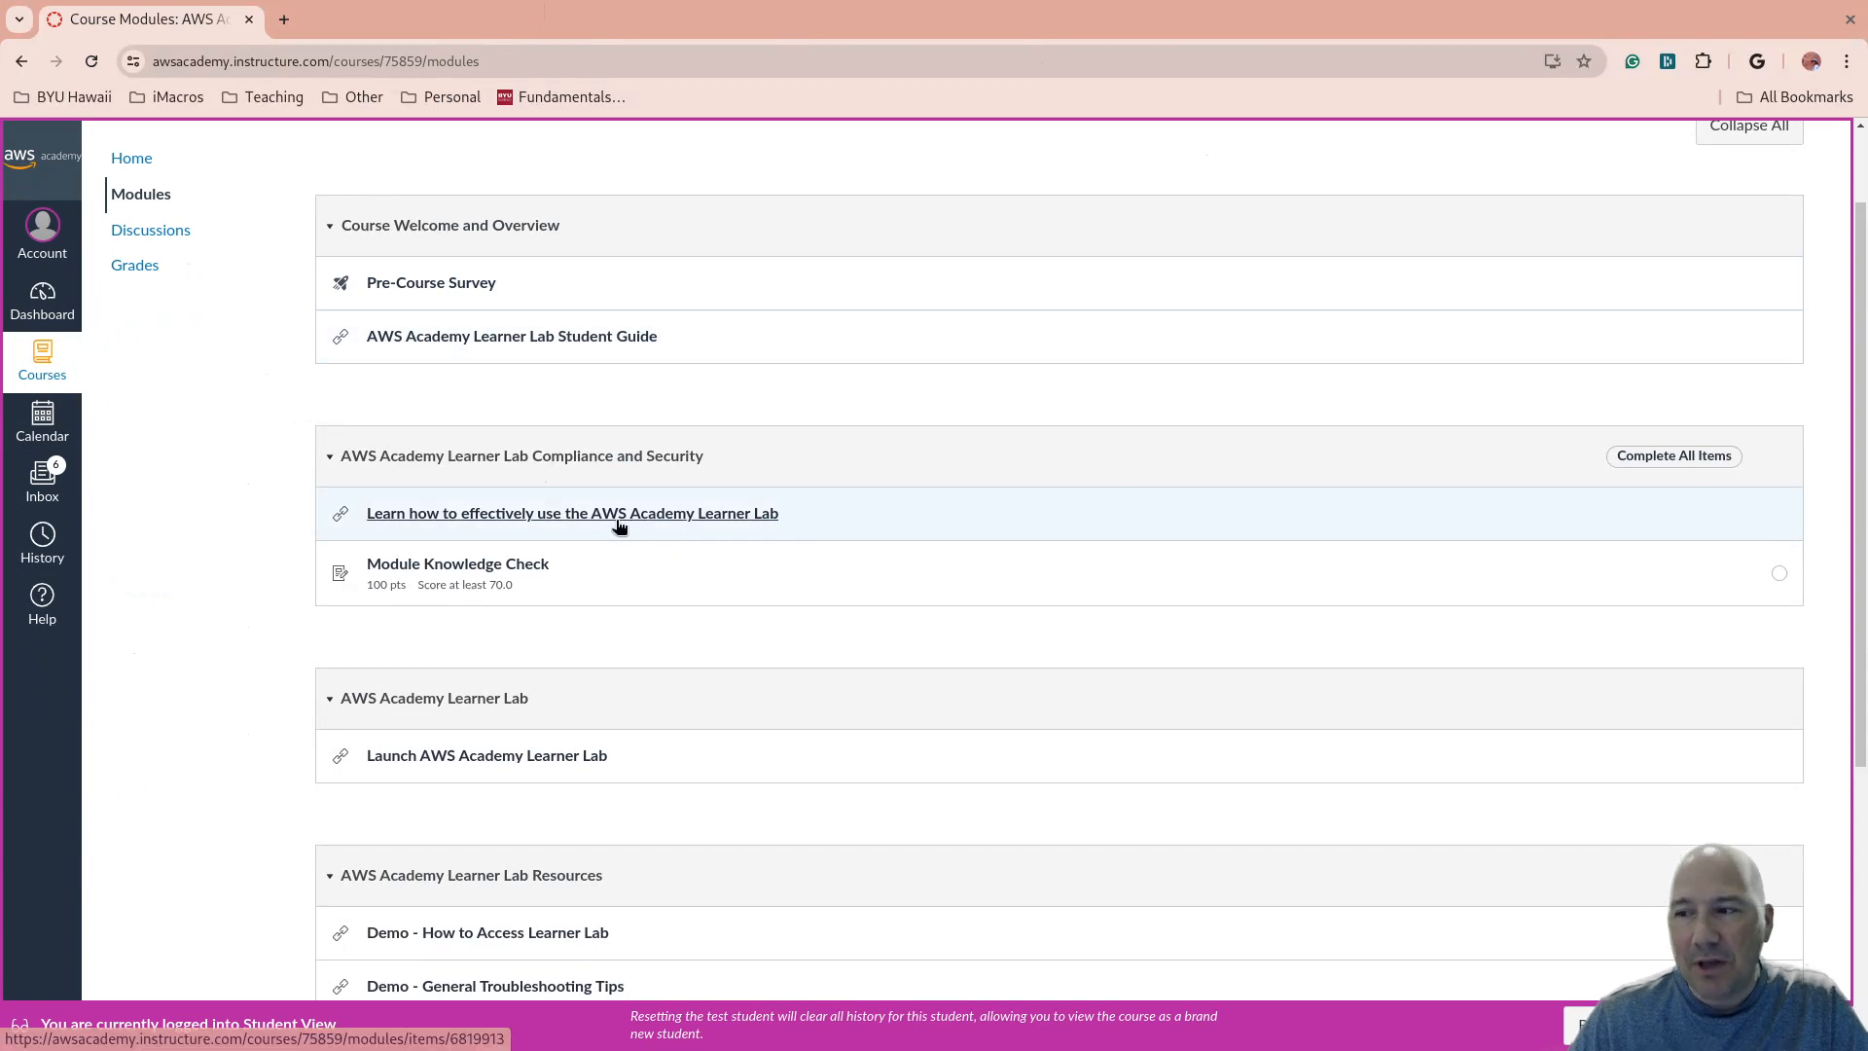
scroll(234, 688, down, 2)
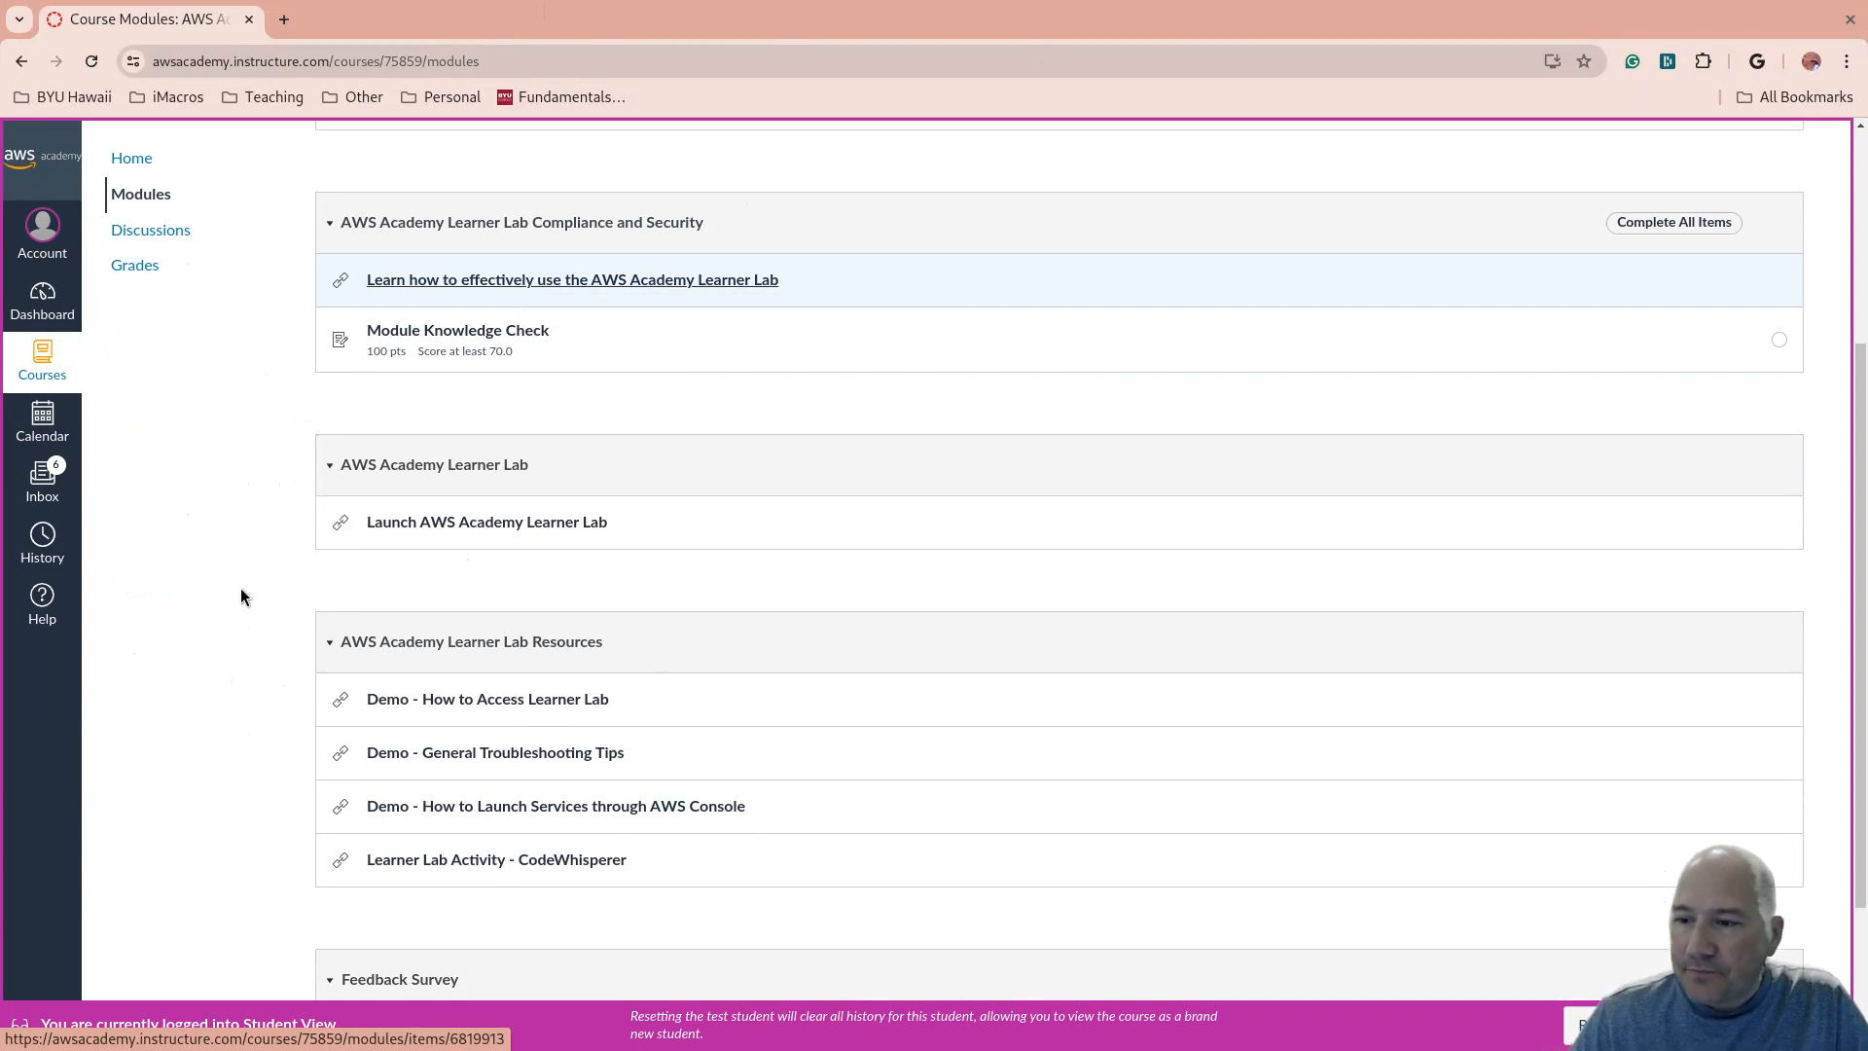
scroll(476, 661, down, 3)
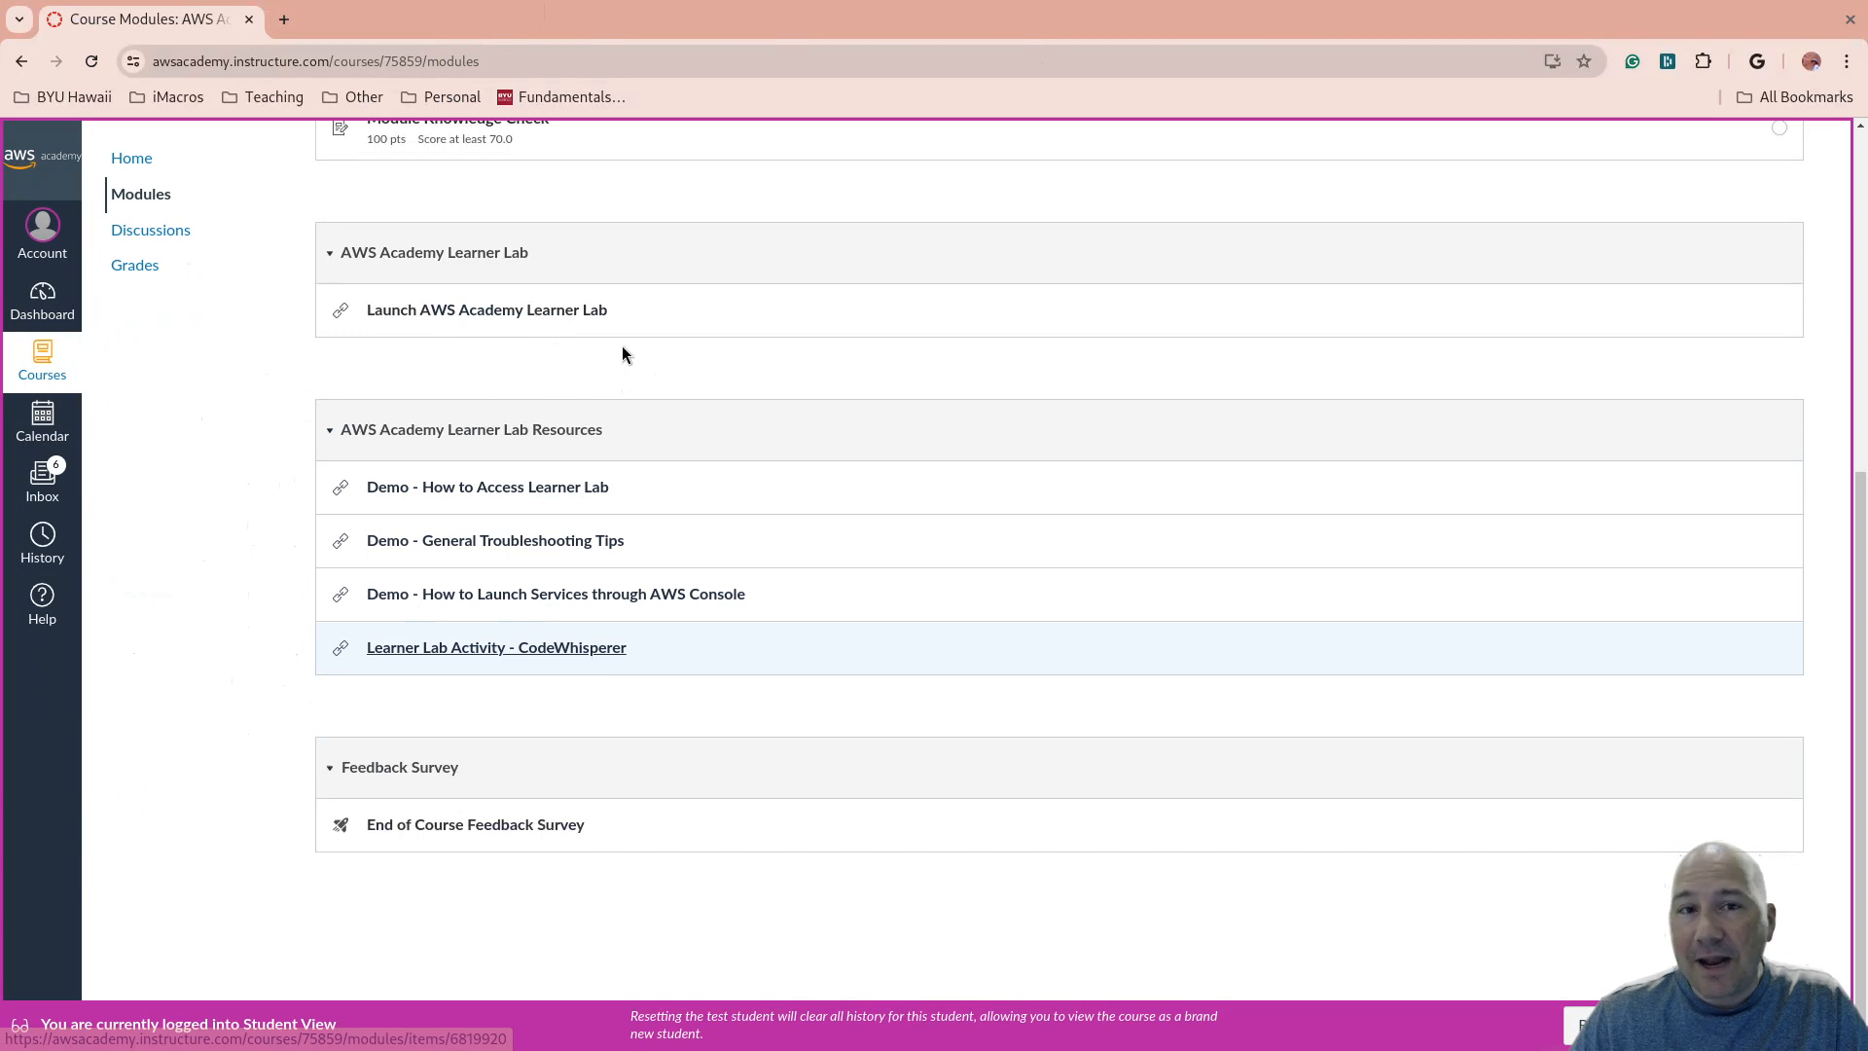
click(516, 311)
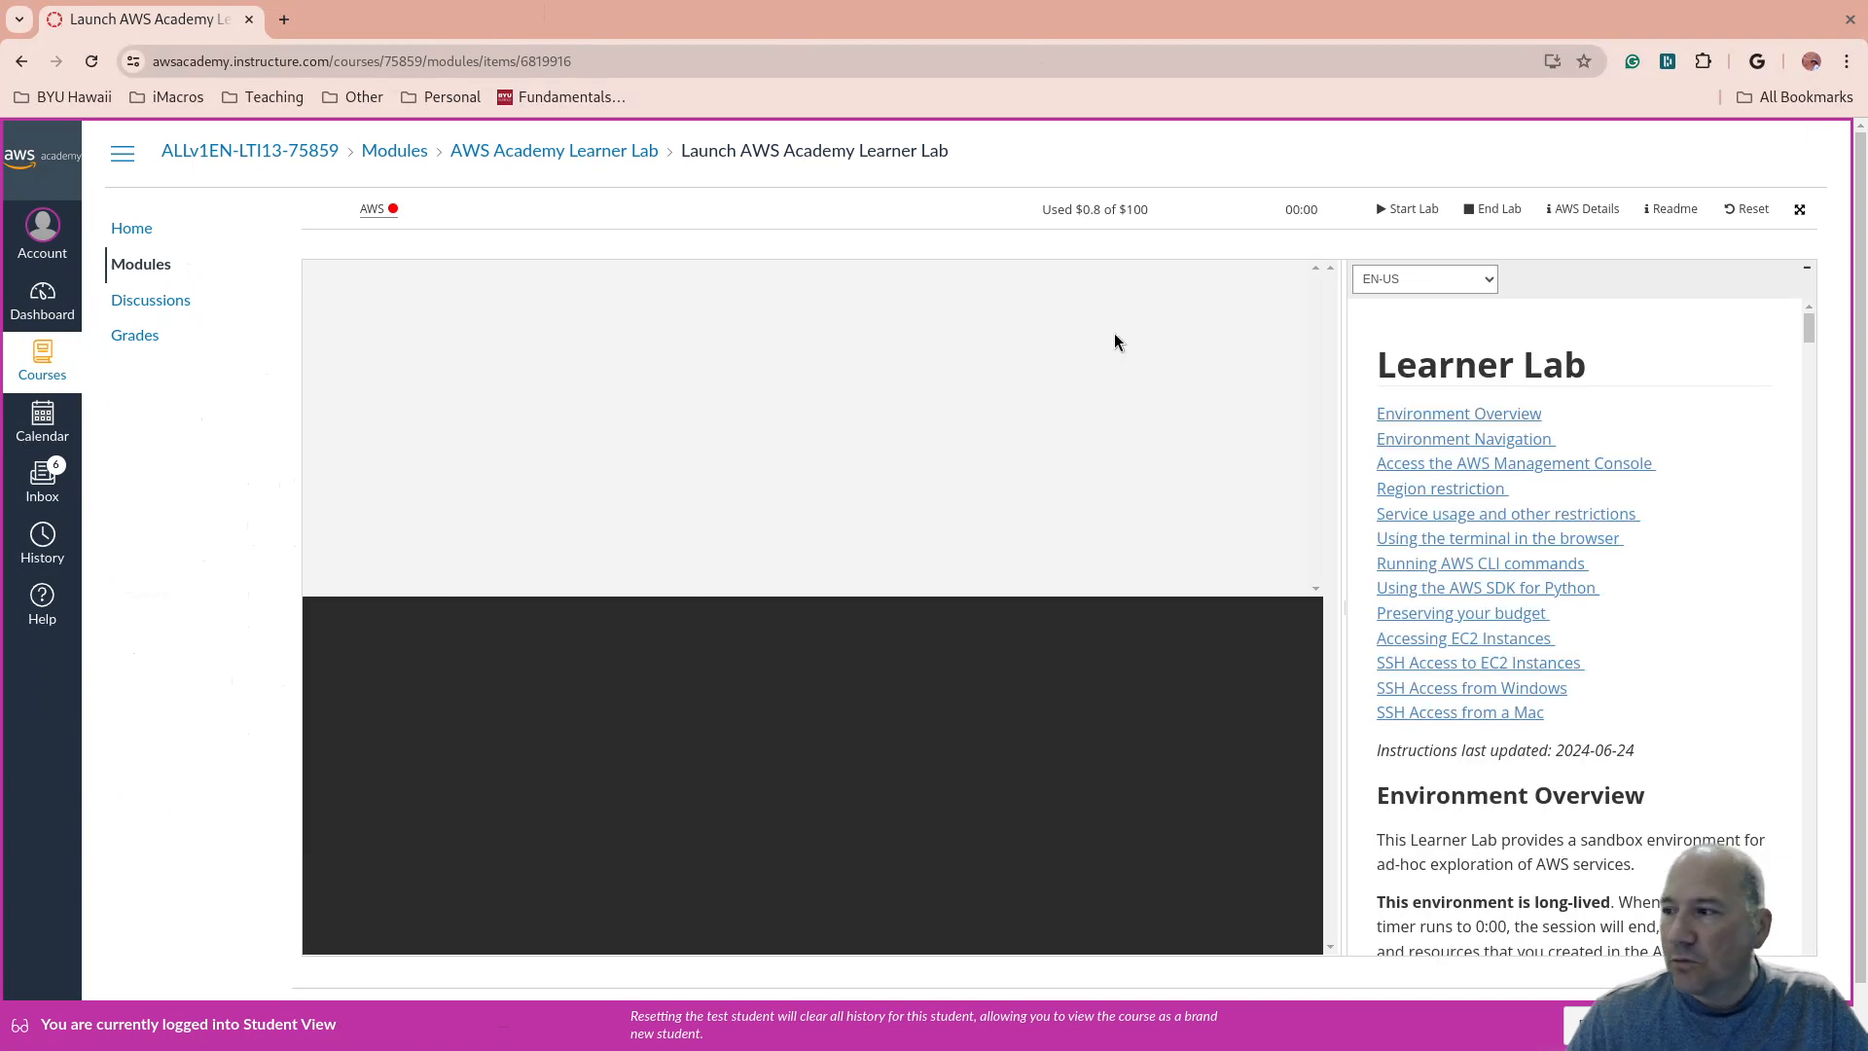
Start the lab session and open its AWS Management Console.
click(1406, 211)
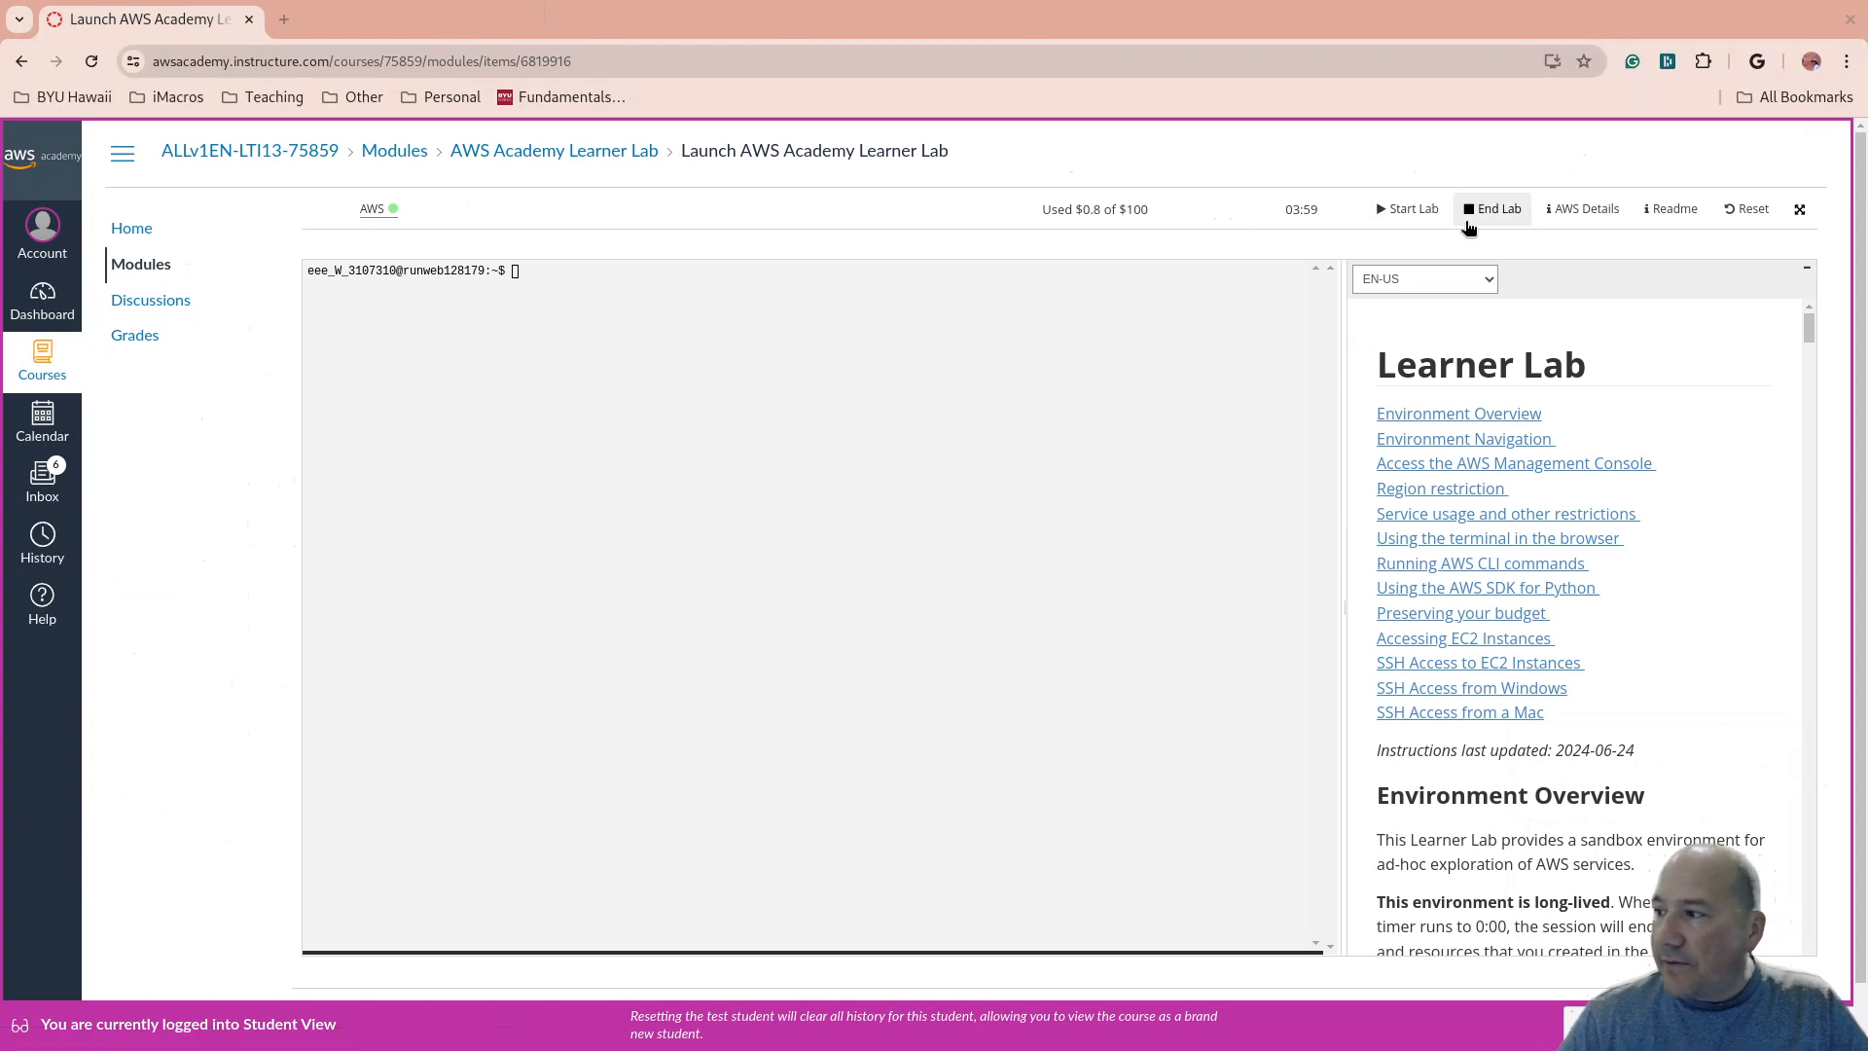
click(373, 210)
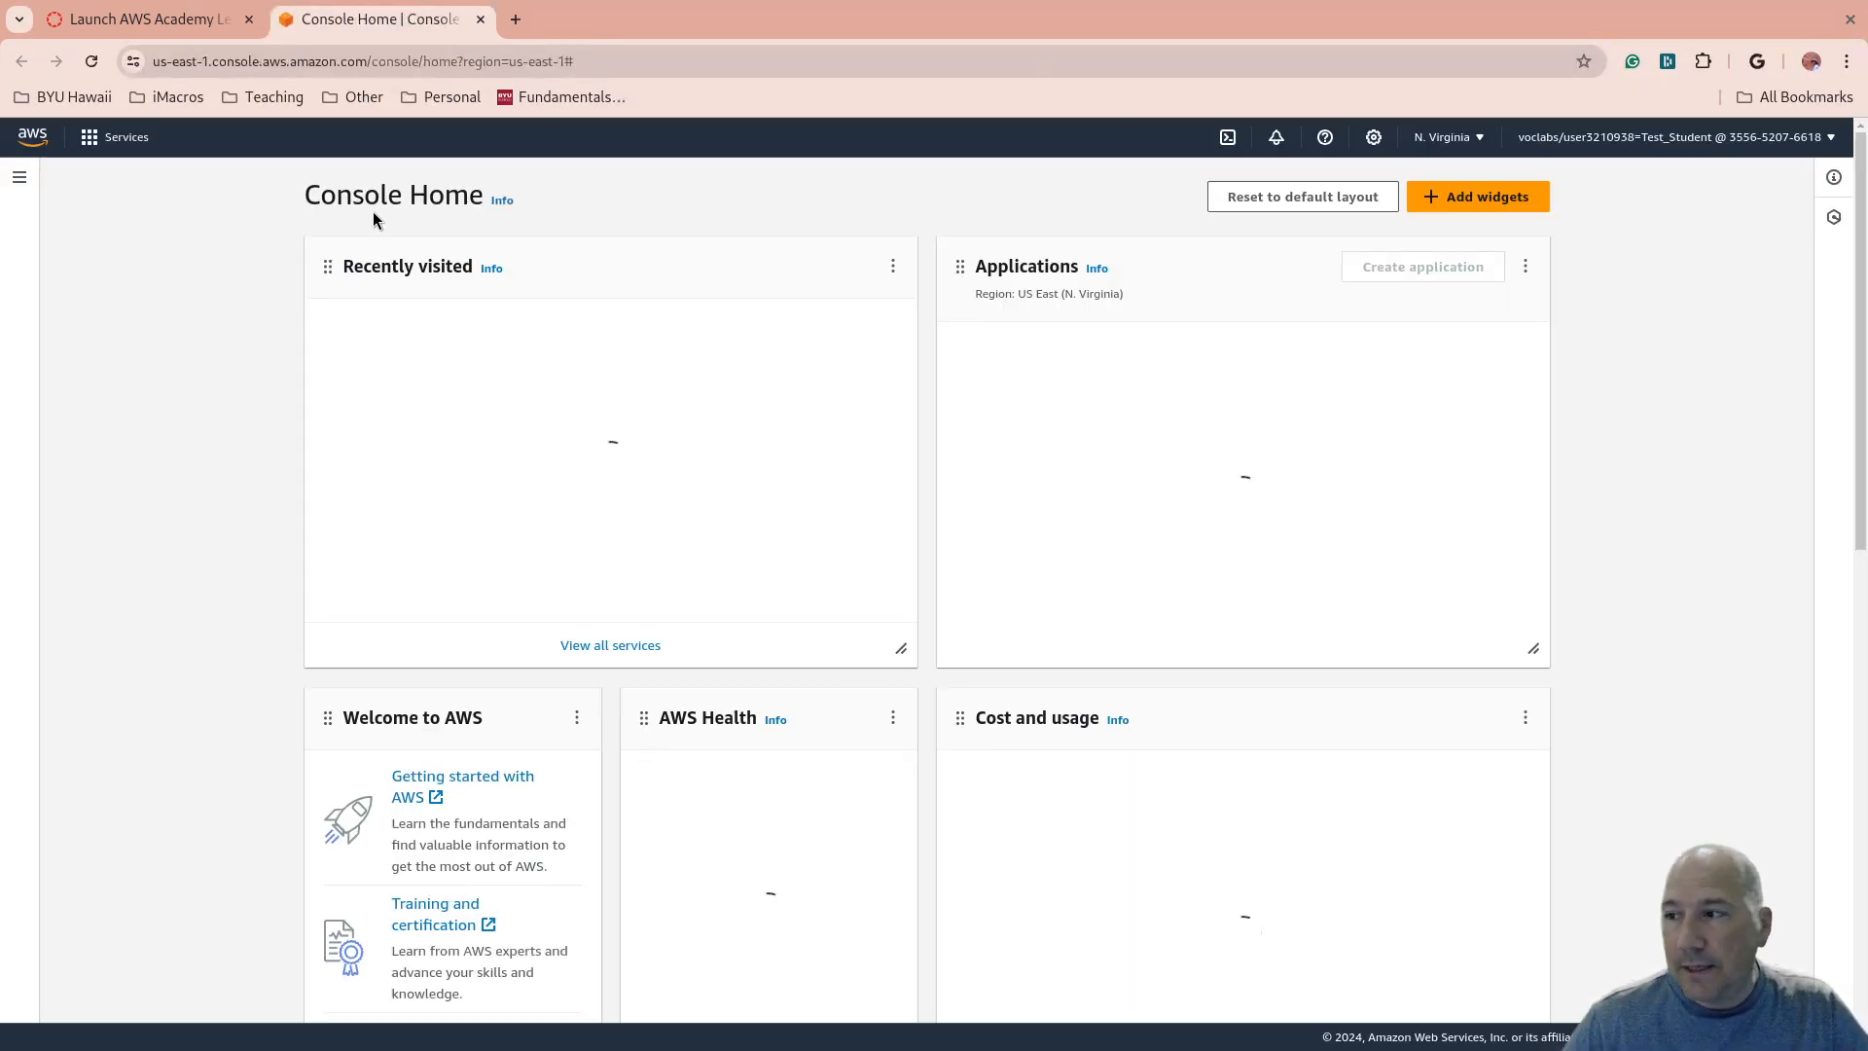
click(188, 19)
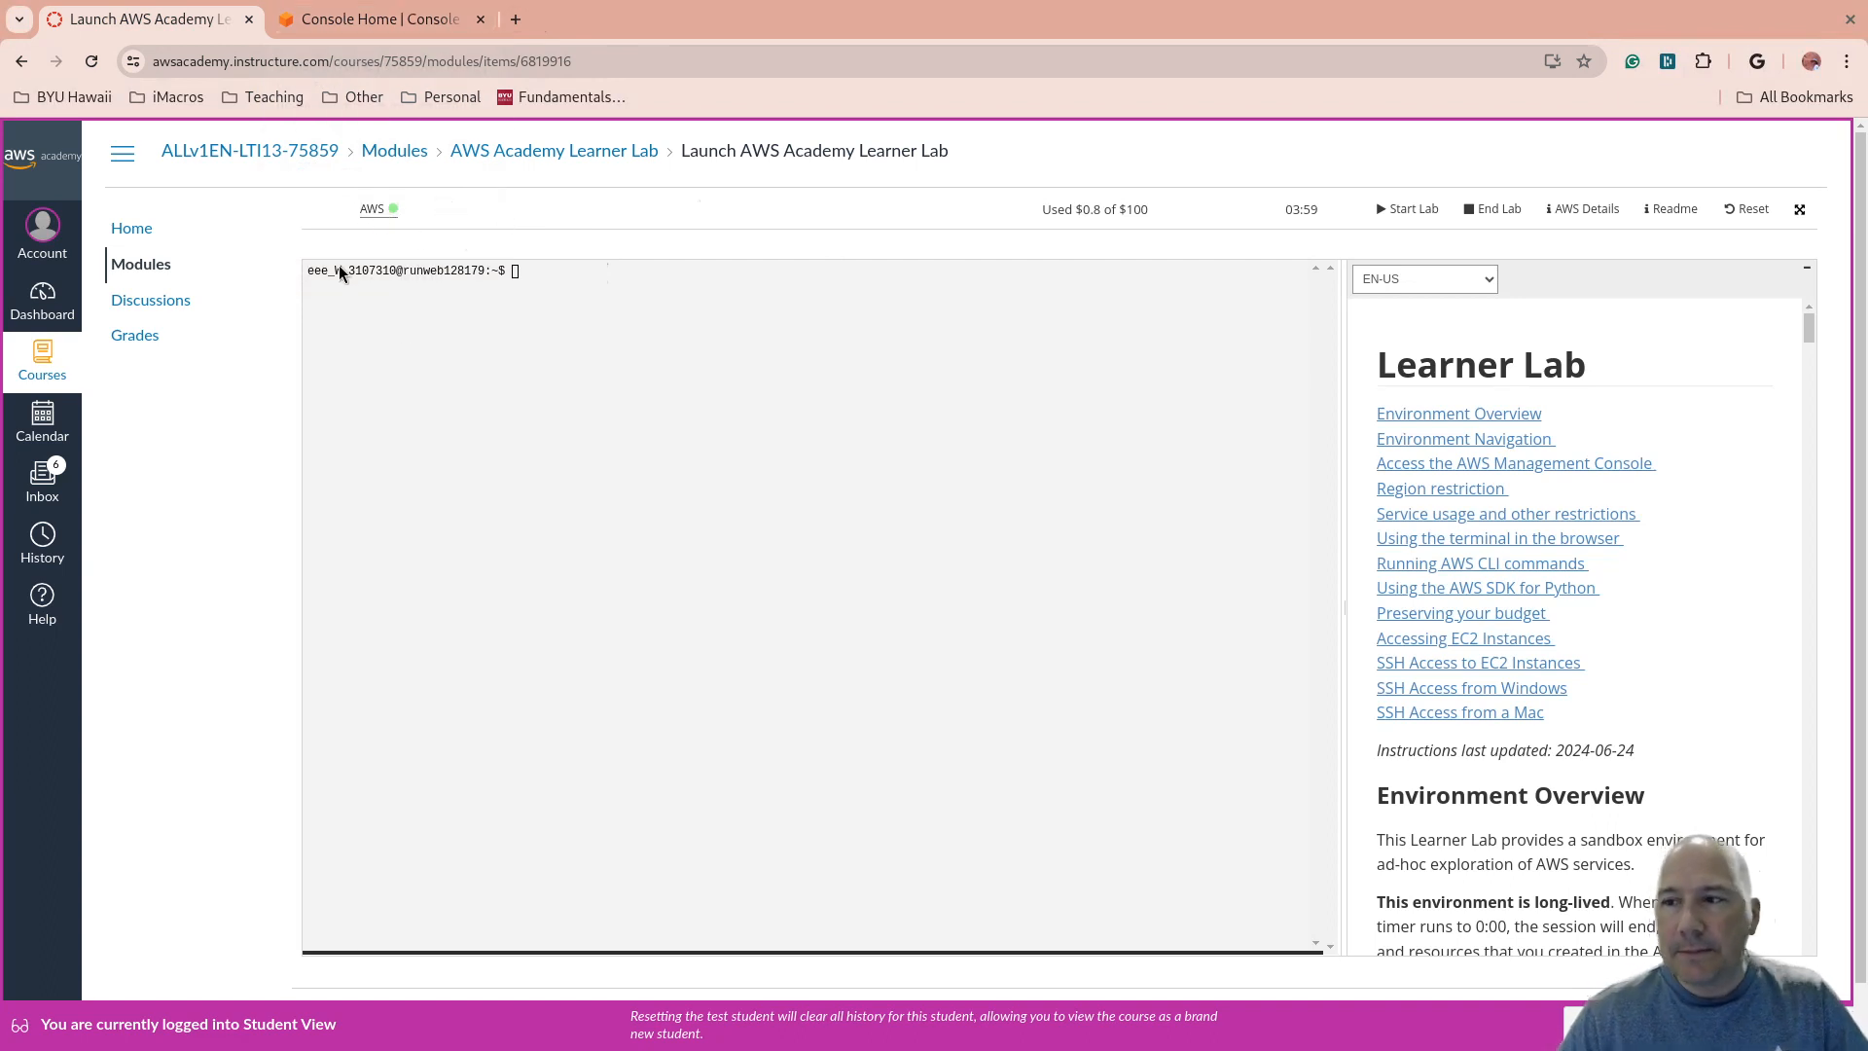
click(380, 20)
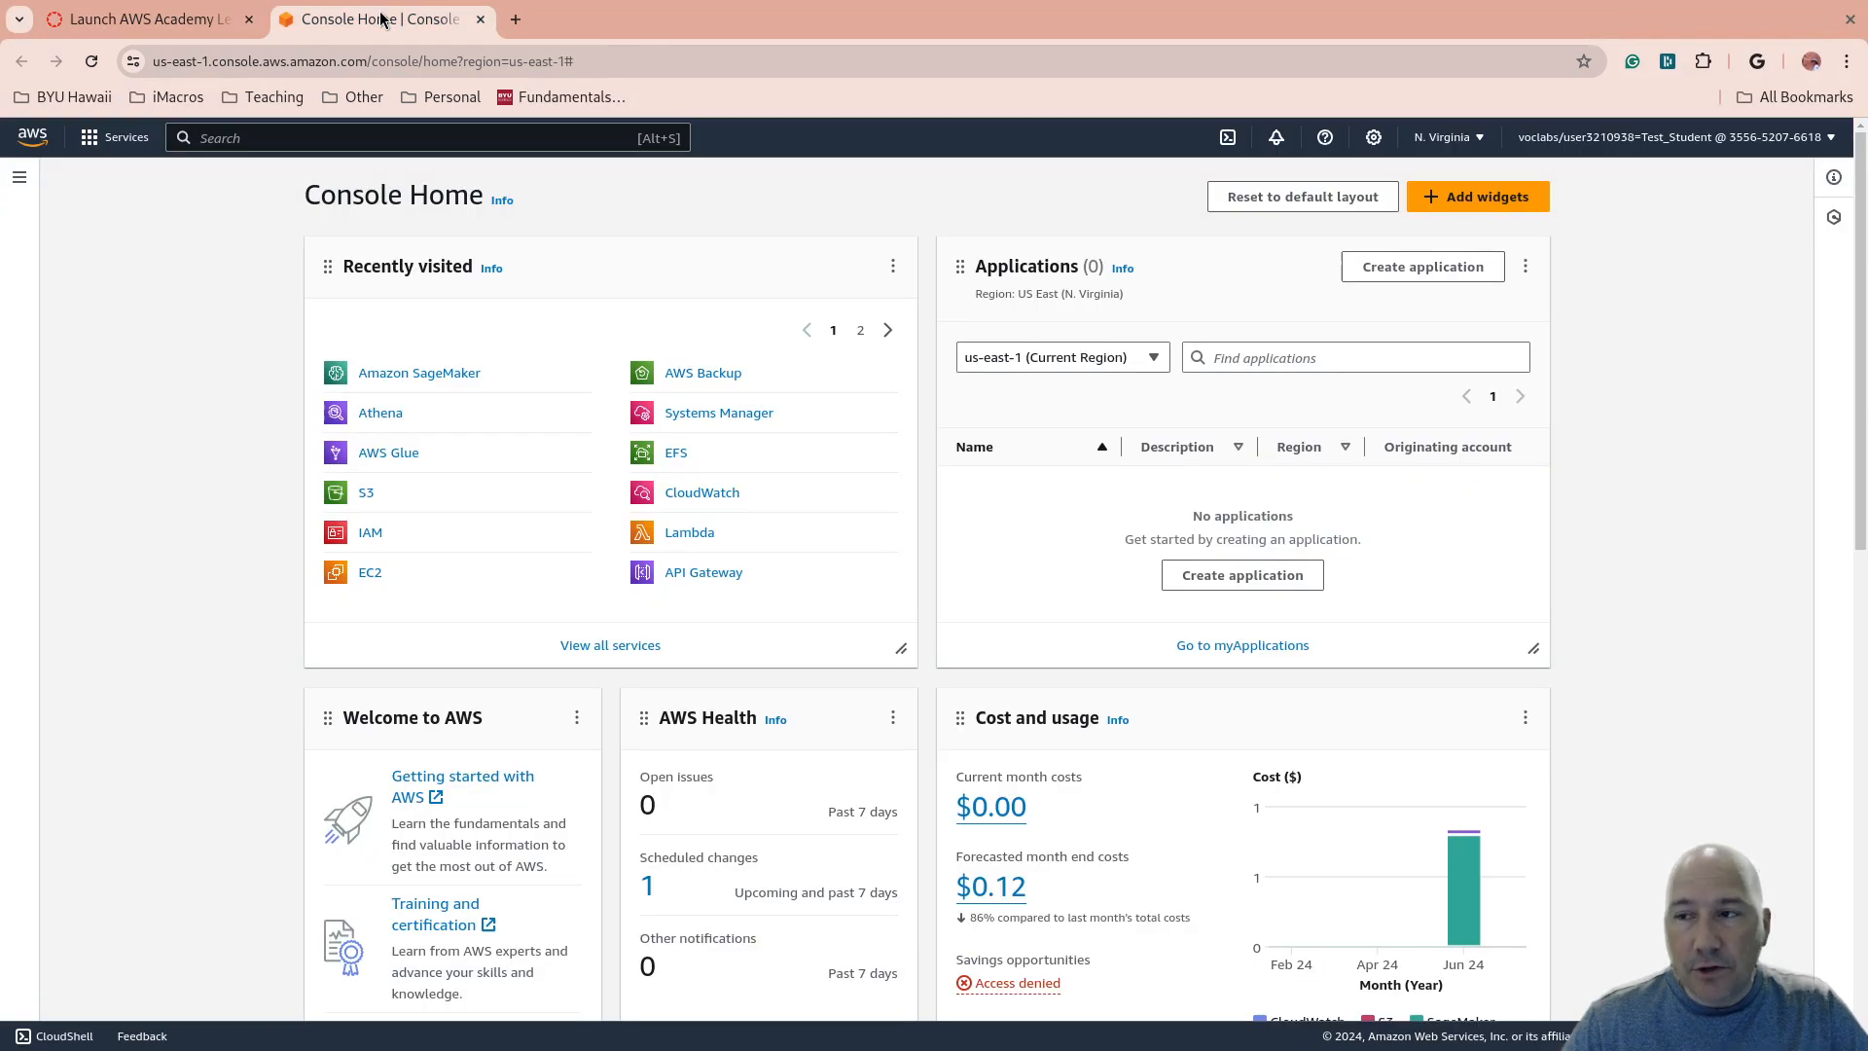
In the lab terminal, run an aws ec2 describe-instances query that outputs instance ID, public IP, Name and Key as a table.
click(181, 35)
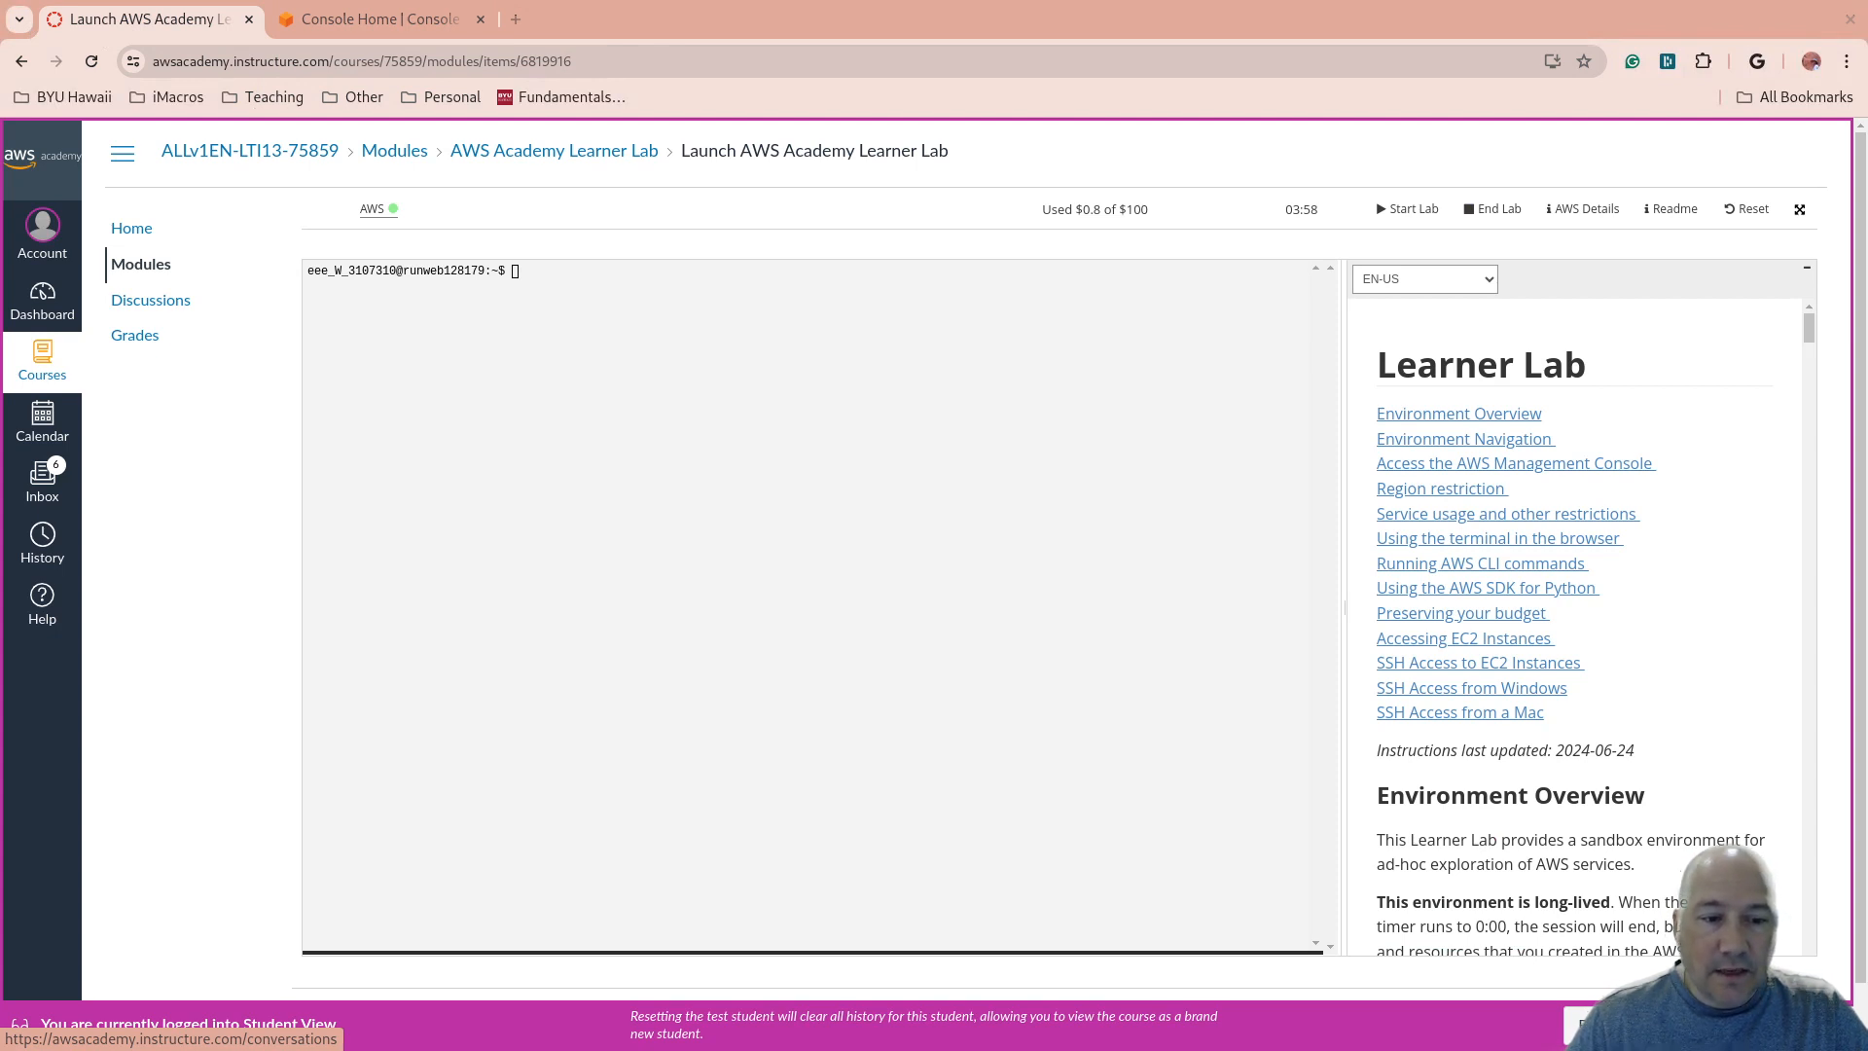
drag(561, 337, 558, 329)
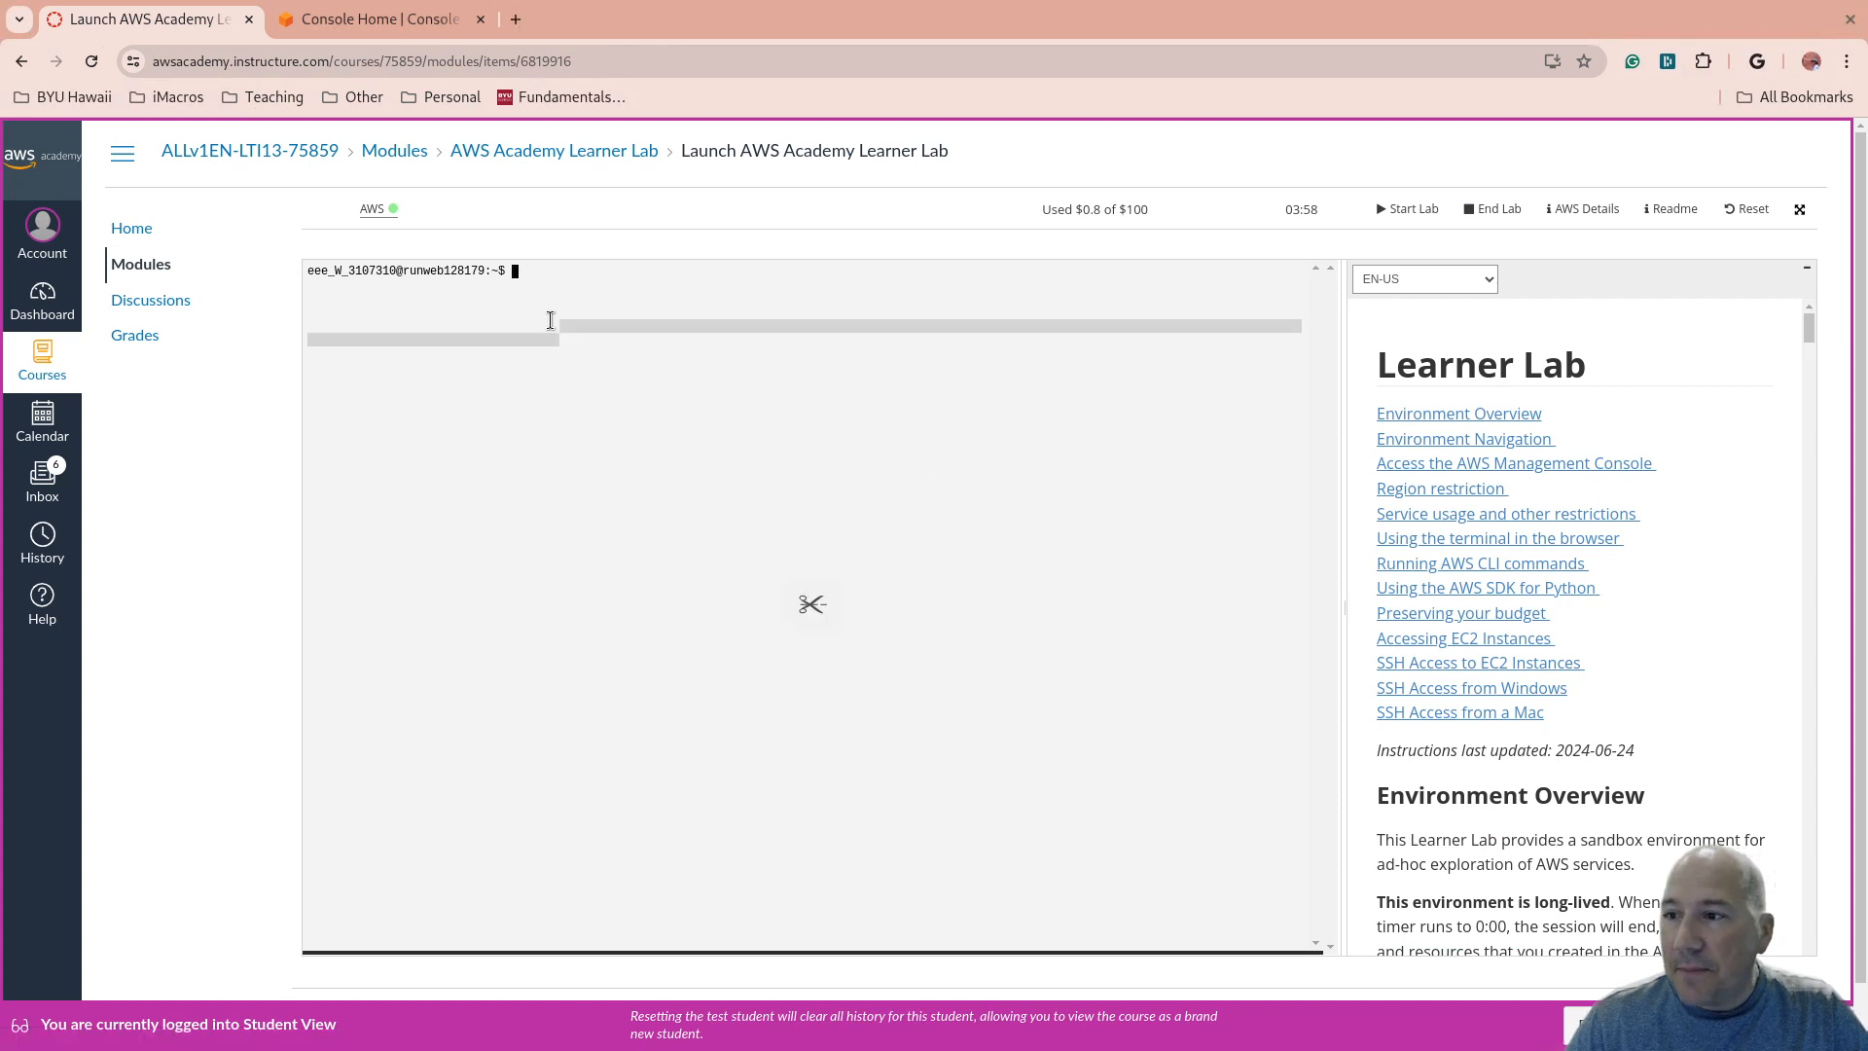
click(533, 288)
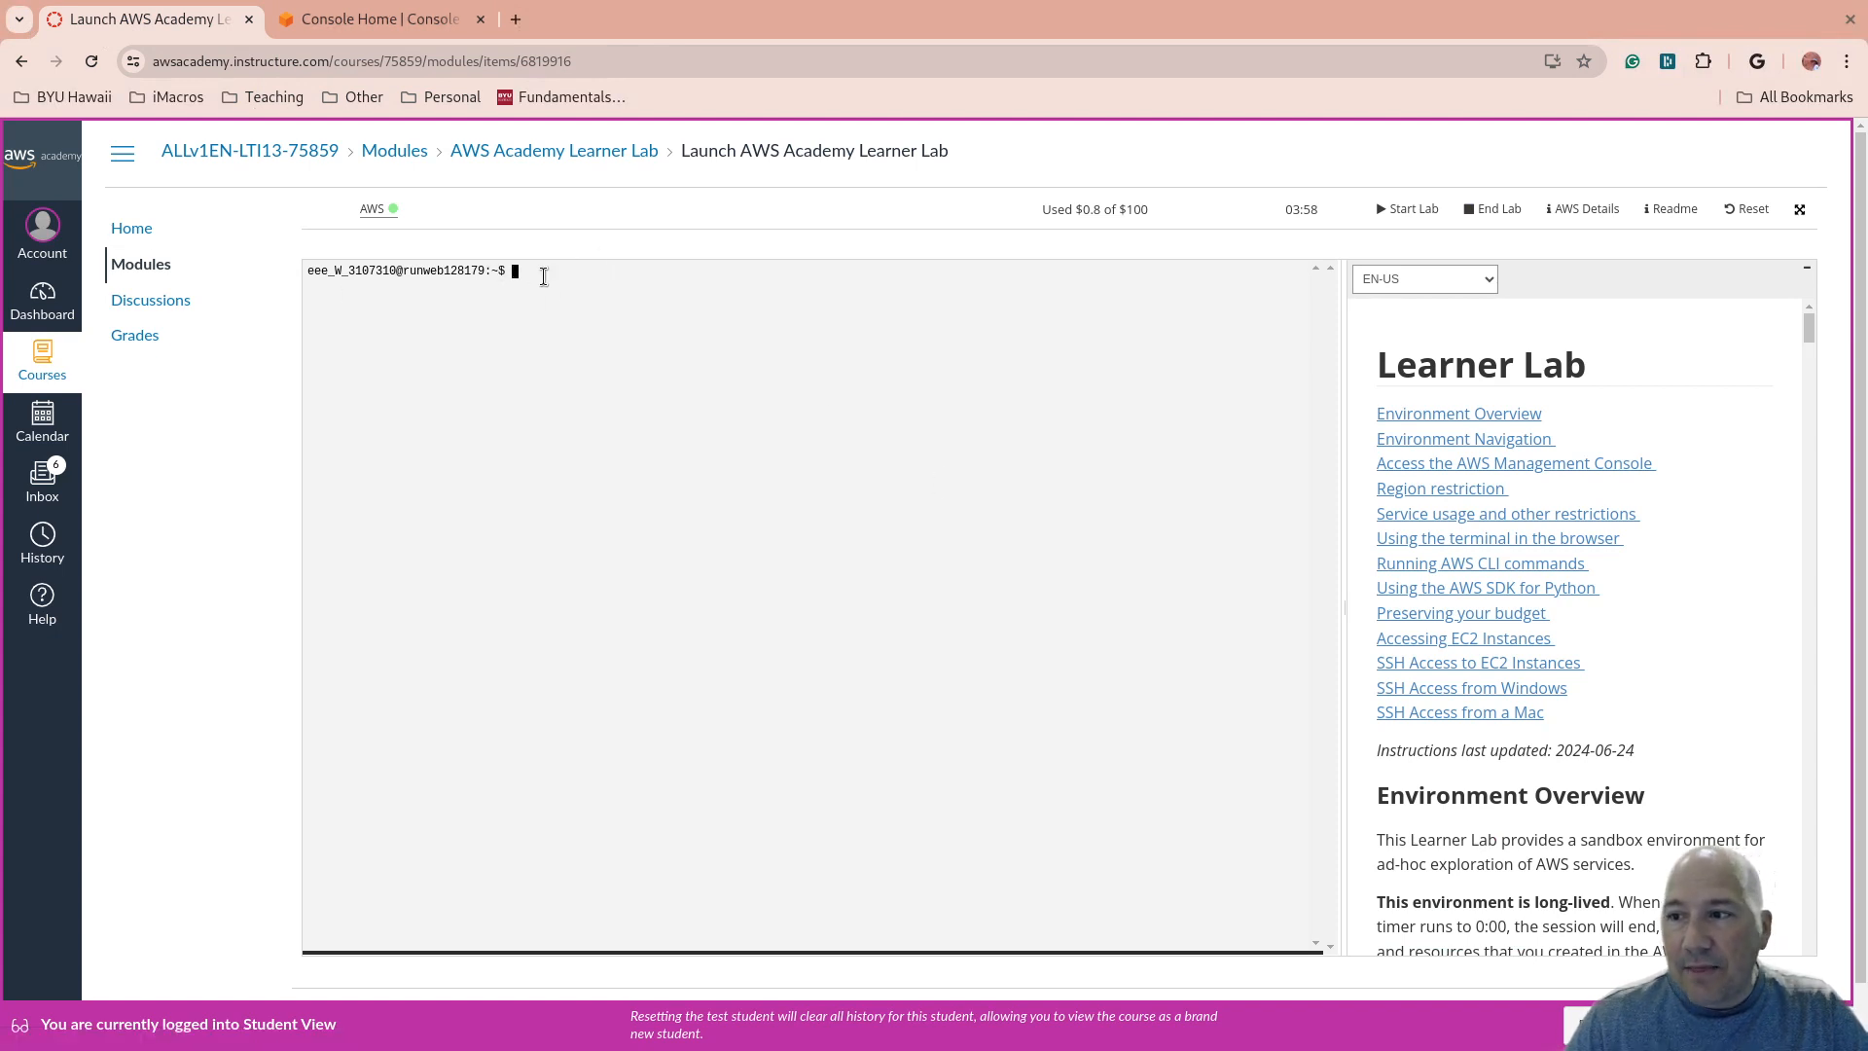
key(Return)
right_click(547, 288)
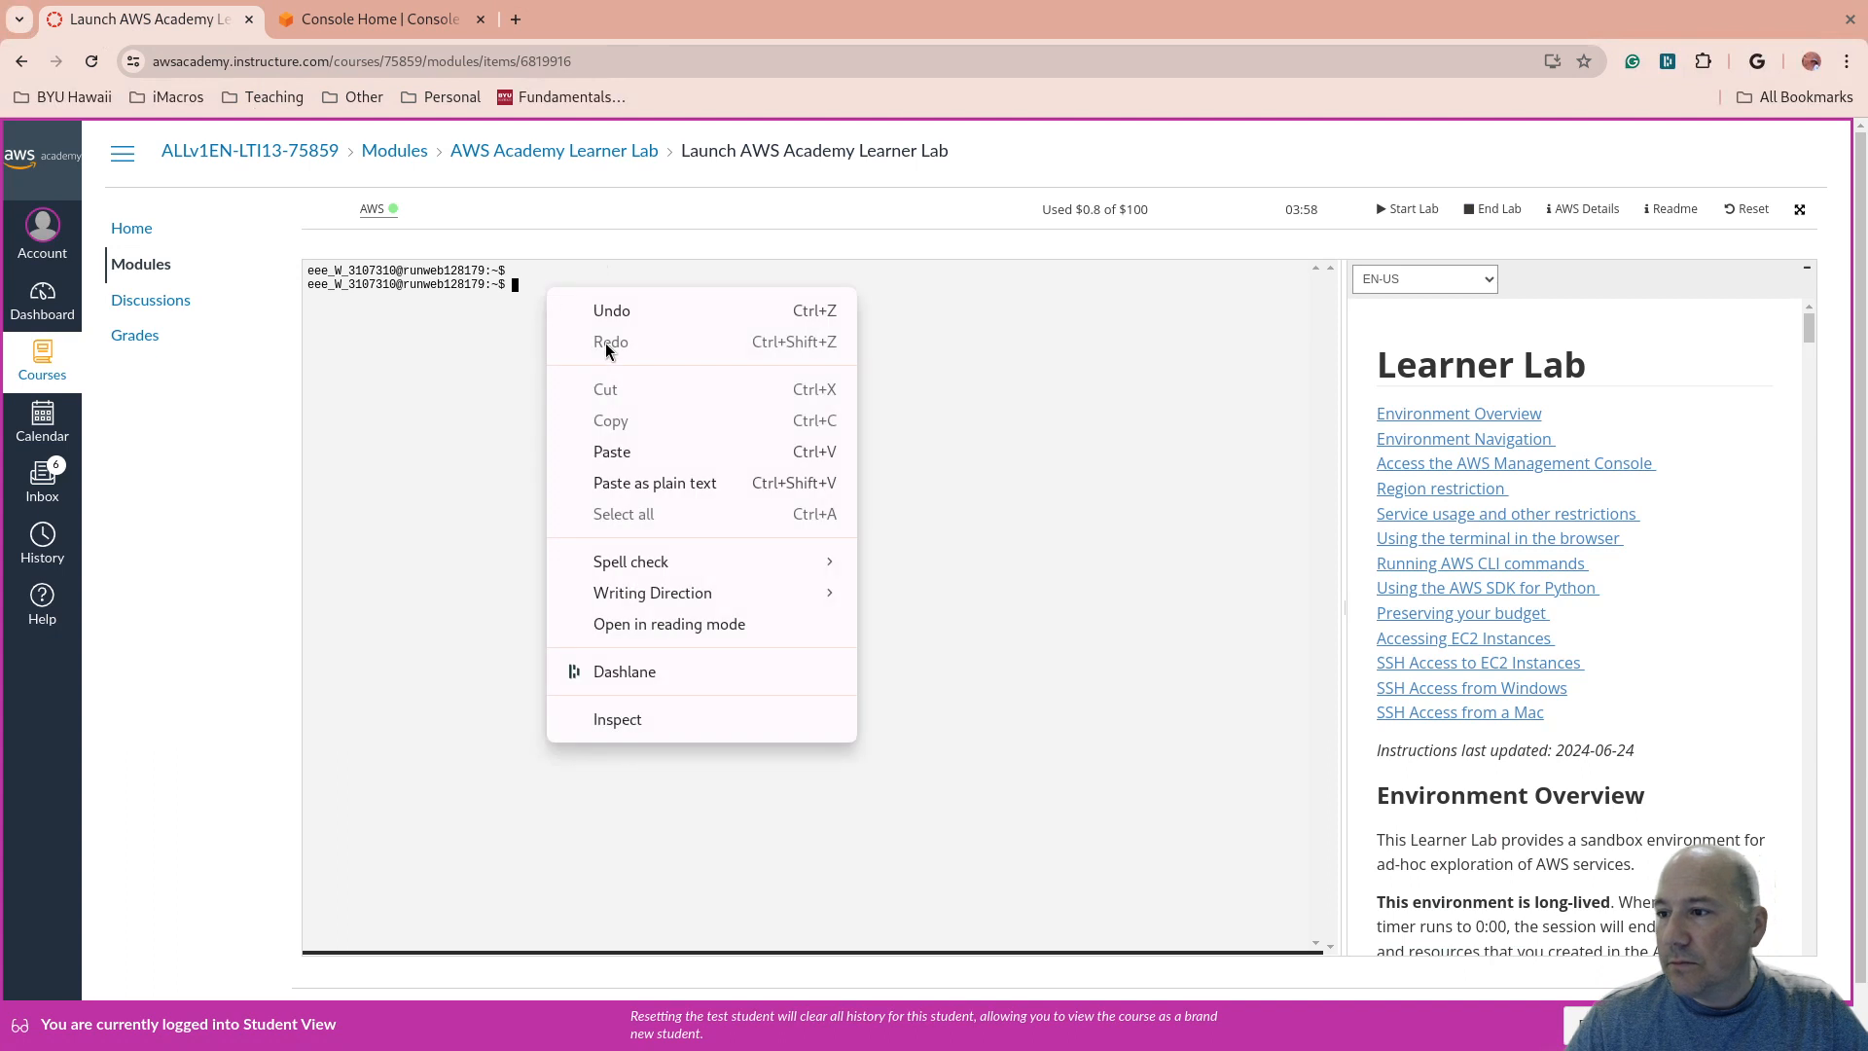
click(623, 460)
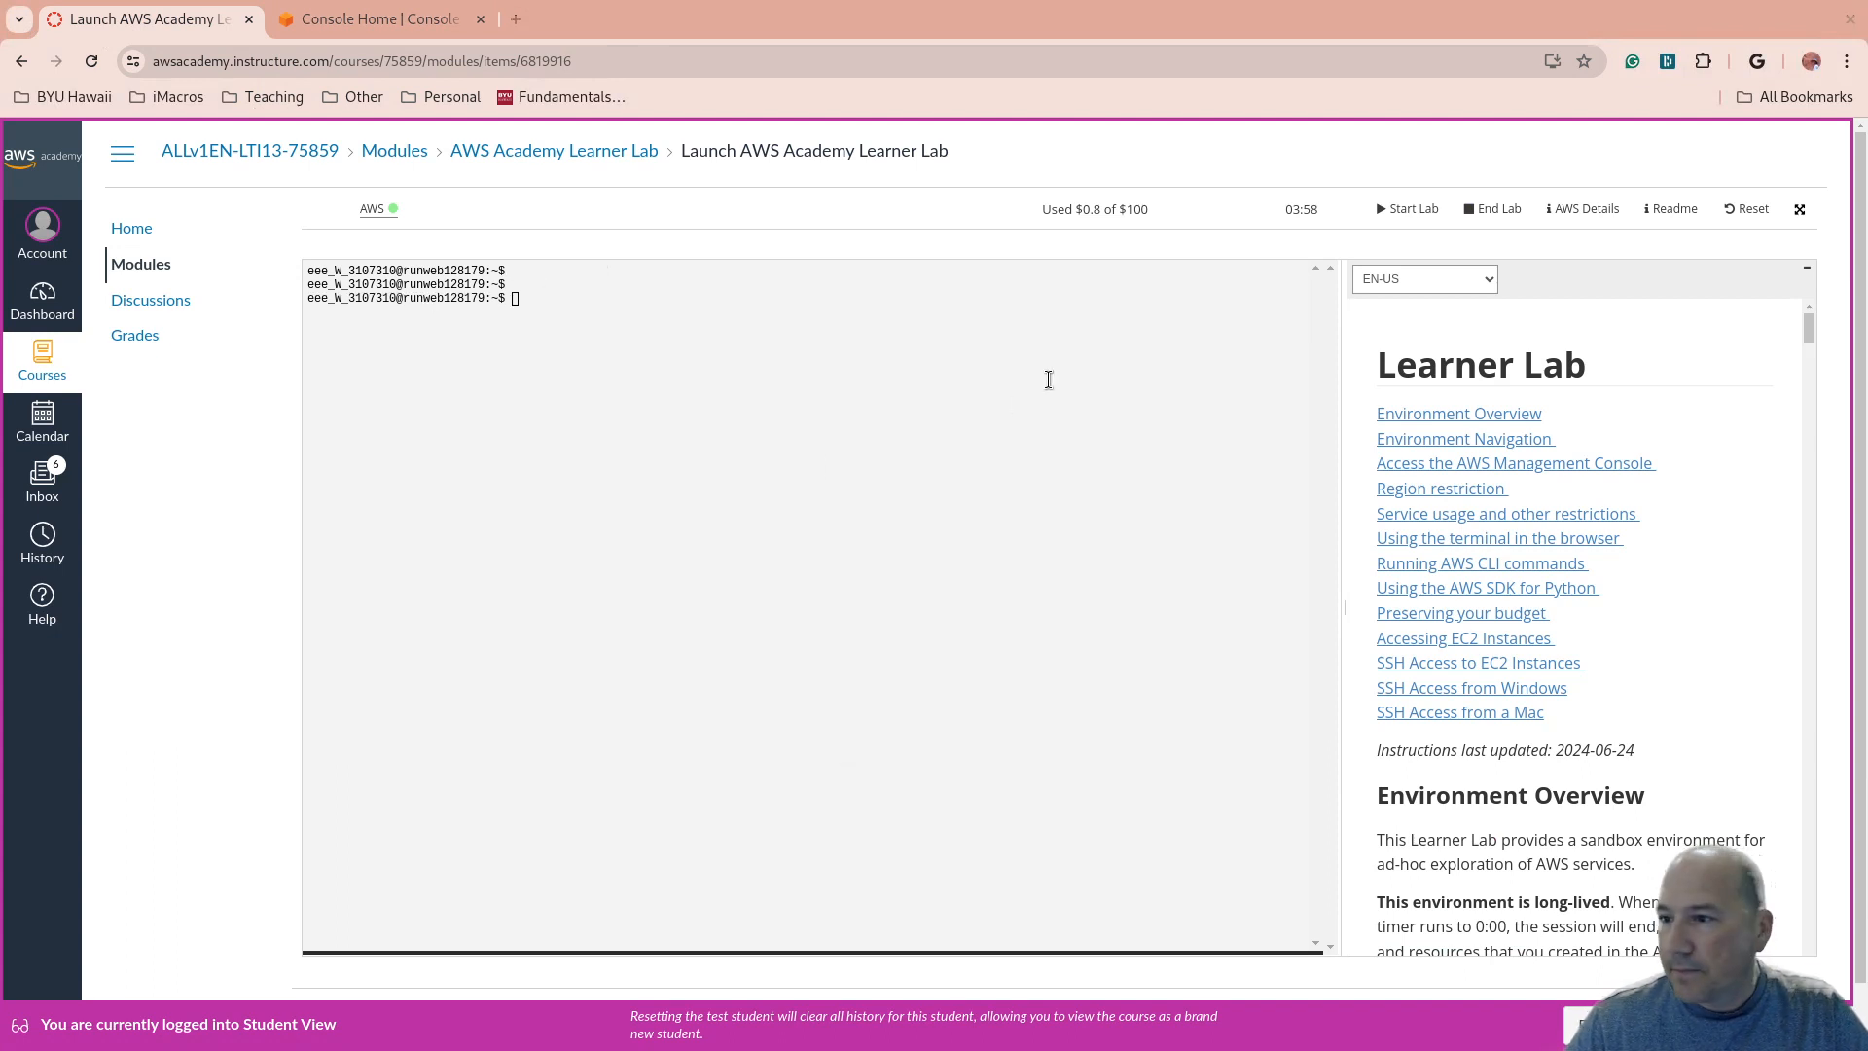
click(722, 396)
text(aws ec2 describe-instances --query 'Reservations[*].Instances[*].{Instance:InstanceId,IP:PublicIpAddress,Name:Tags[?Key==`Name`]|[0].Value,Key:Tags[?Key==`Name`]|[0].Value}'     --output table)
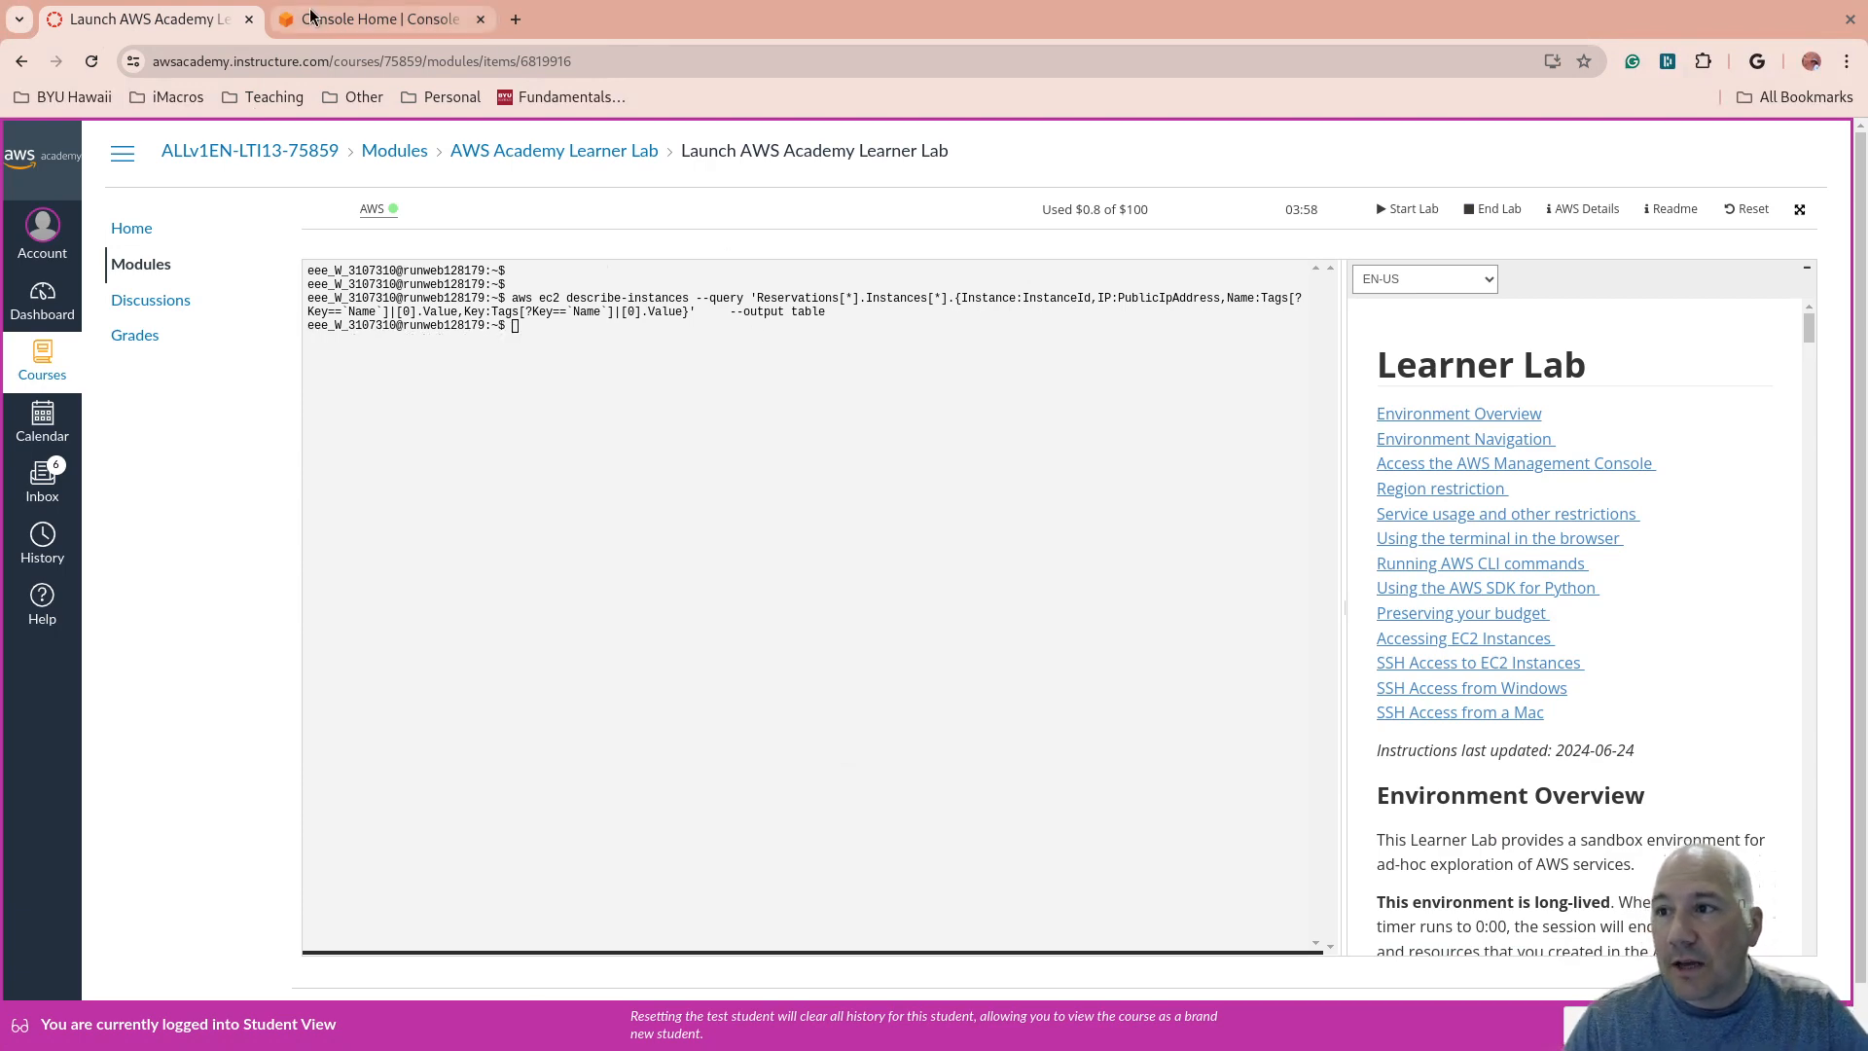
Switch to the AWS console, begin launching a new EC2 instance and name it testing4video.
click(422, 29)
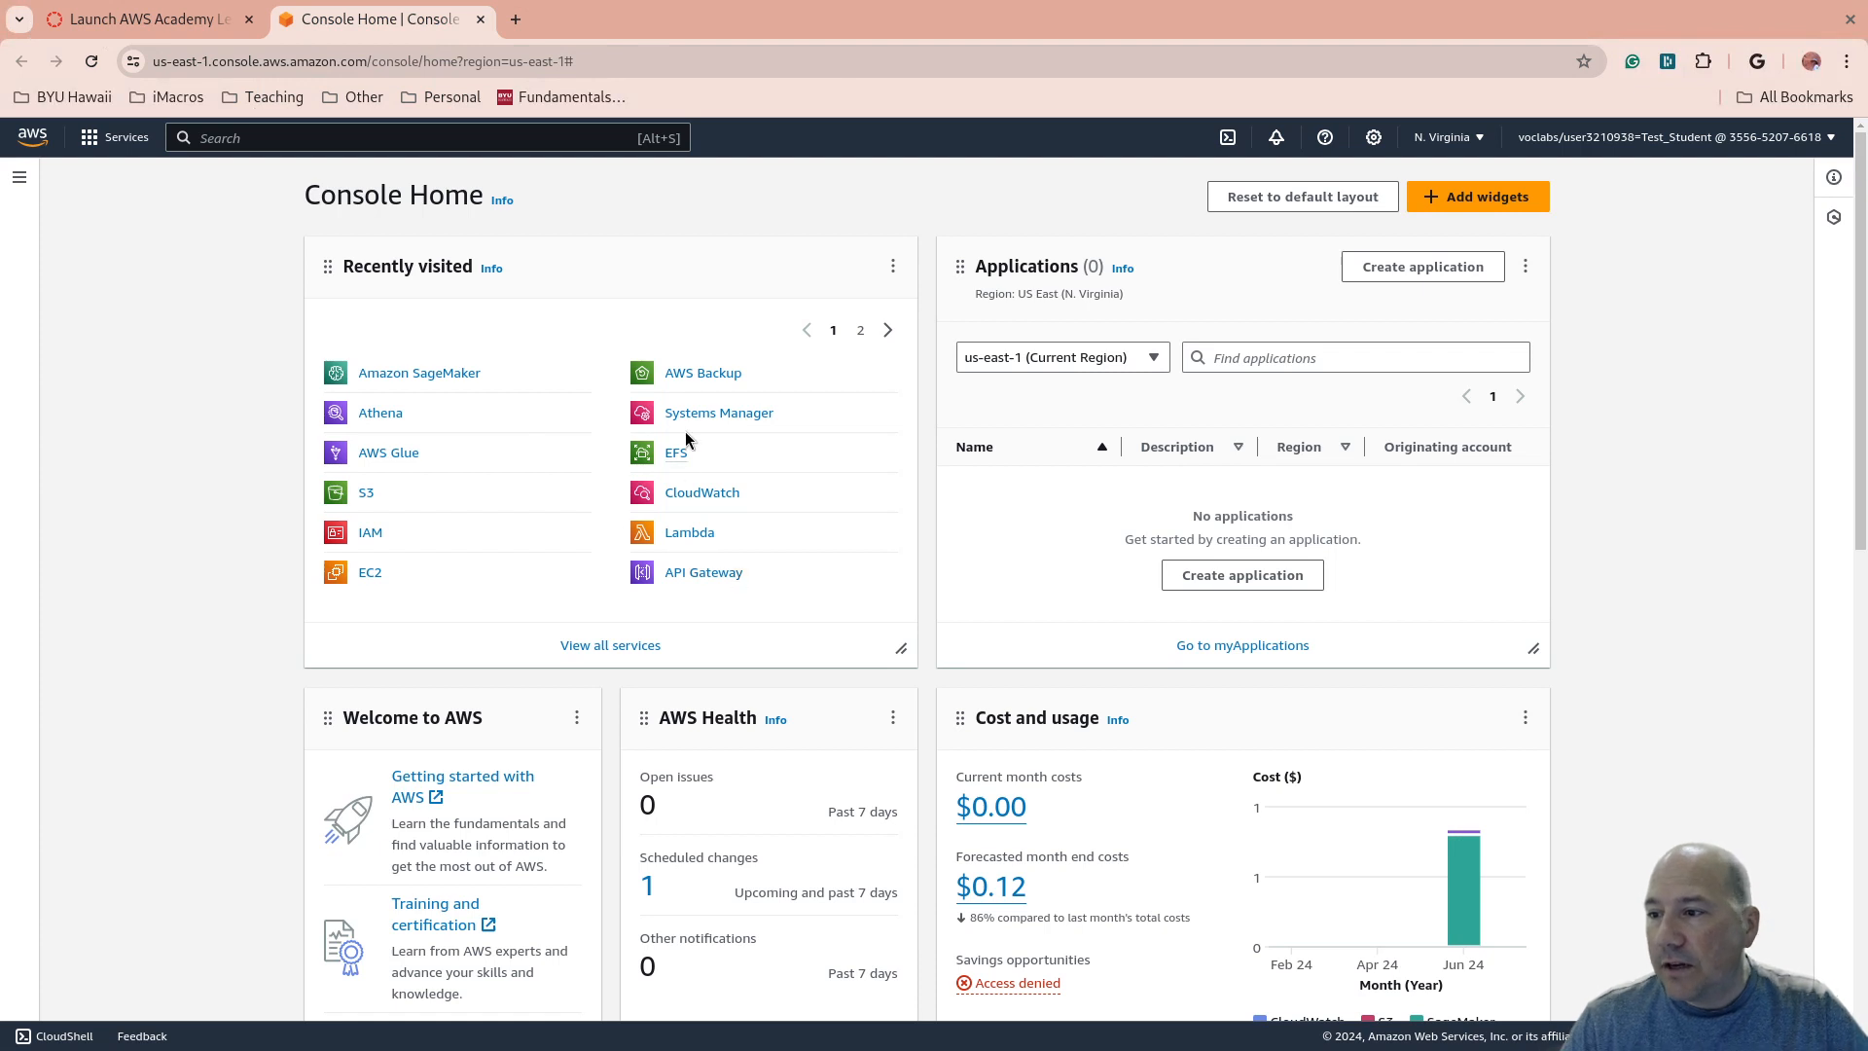
click(431, 545)
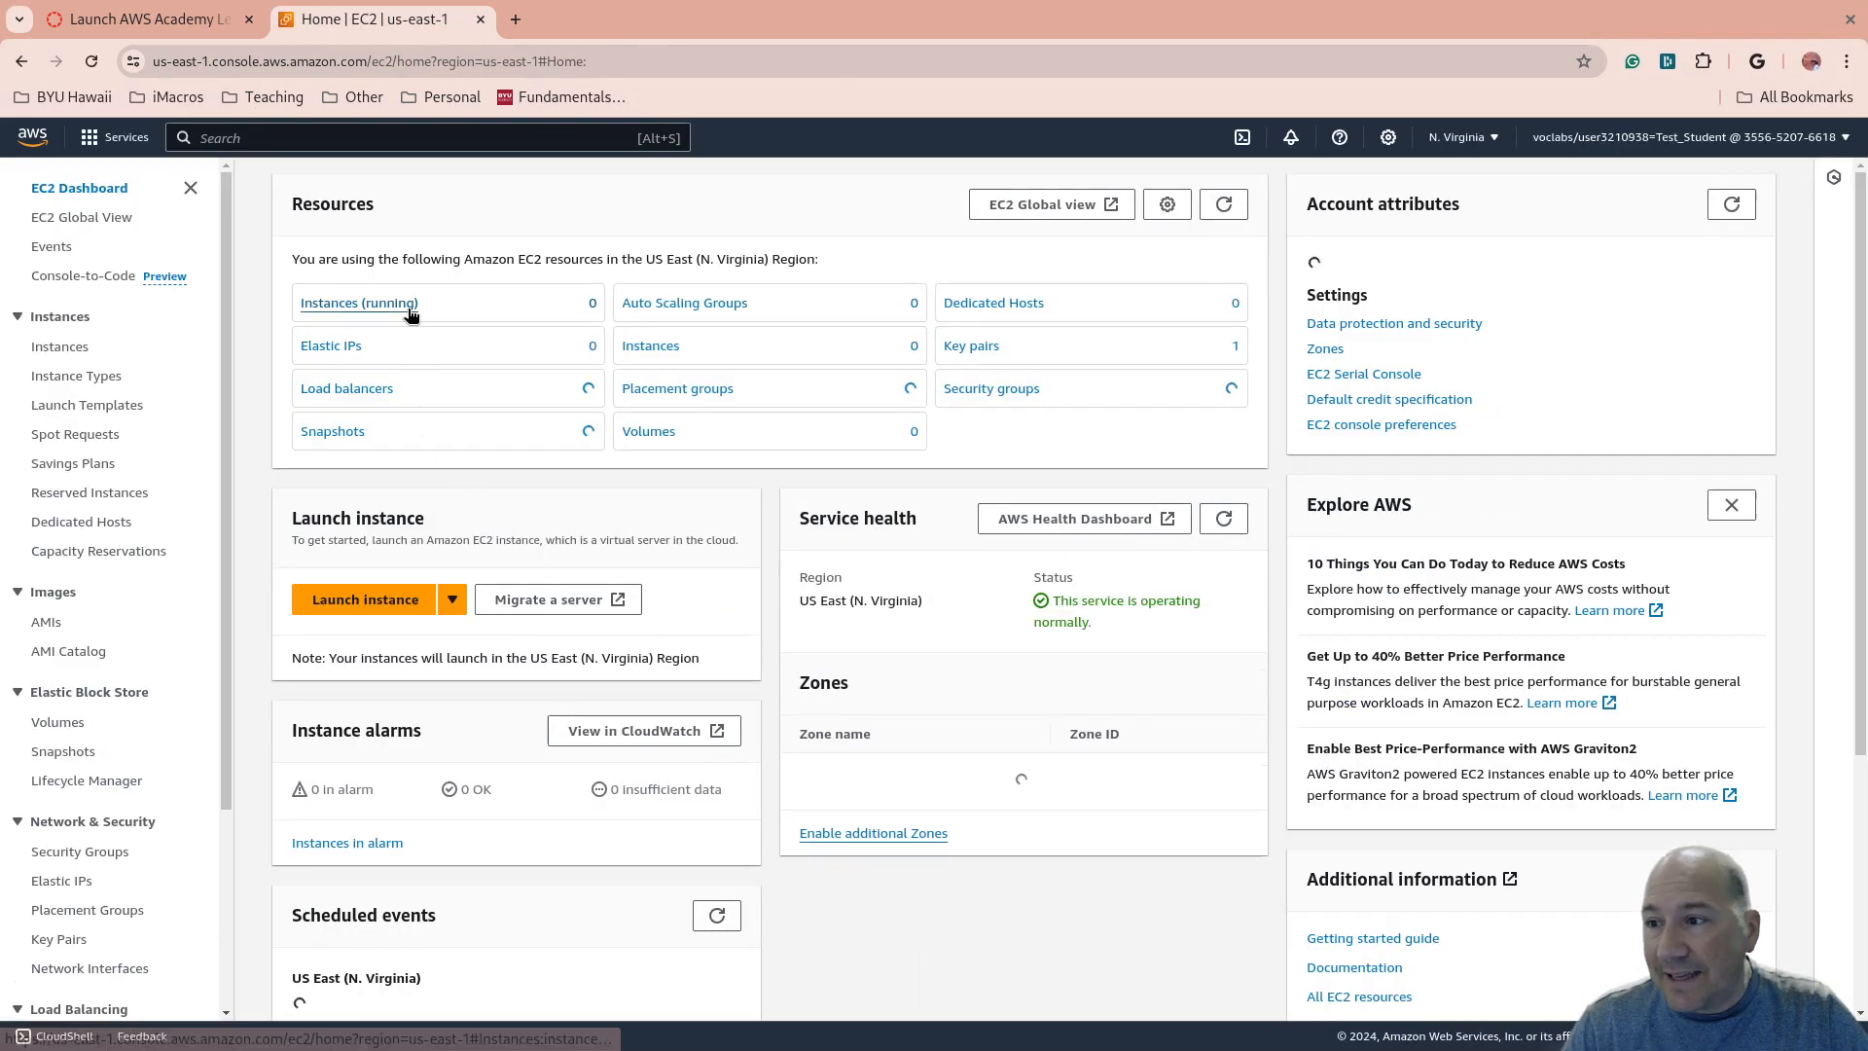
click(389, 603)
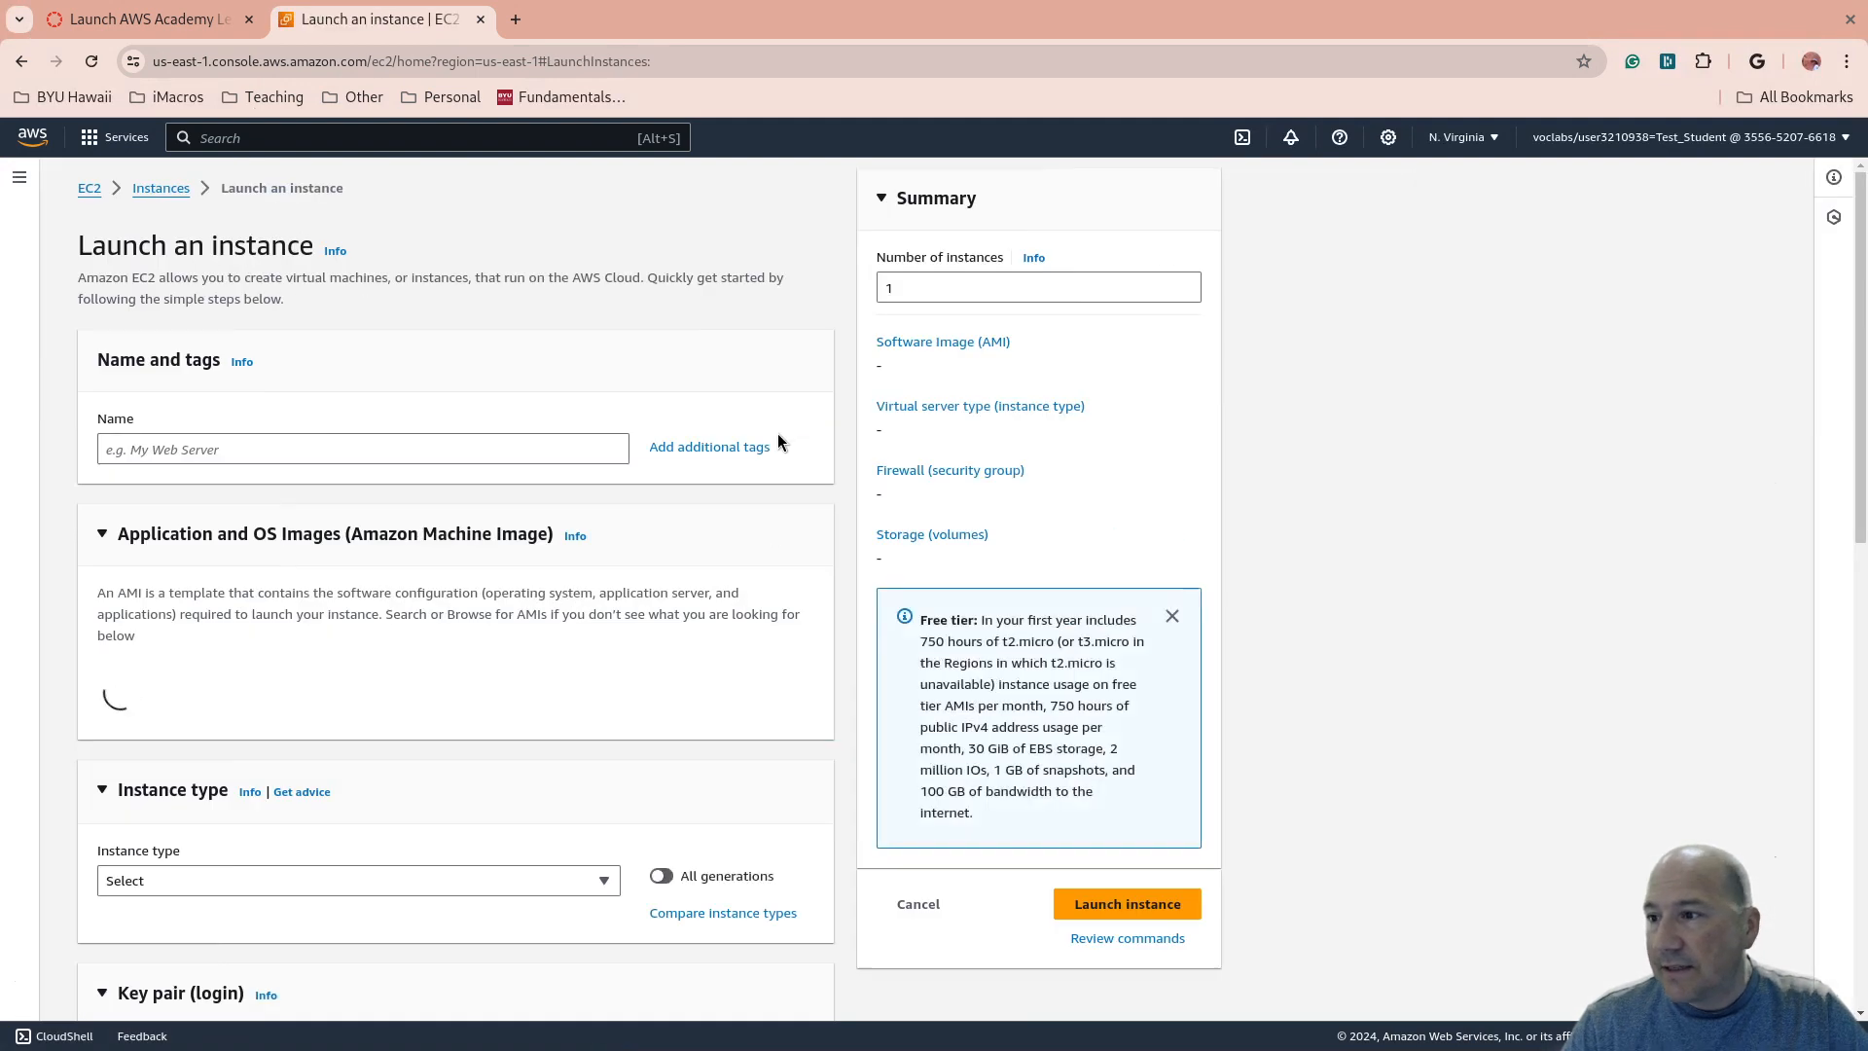
click(227, 449)
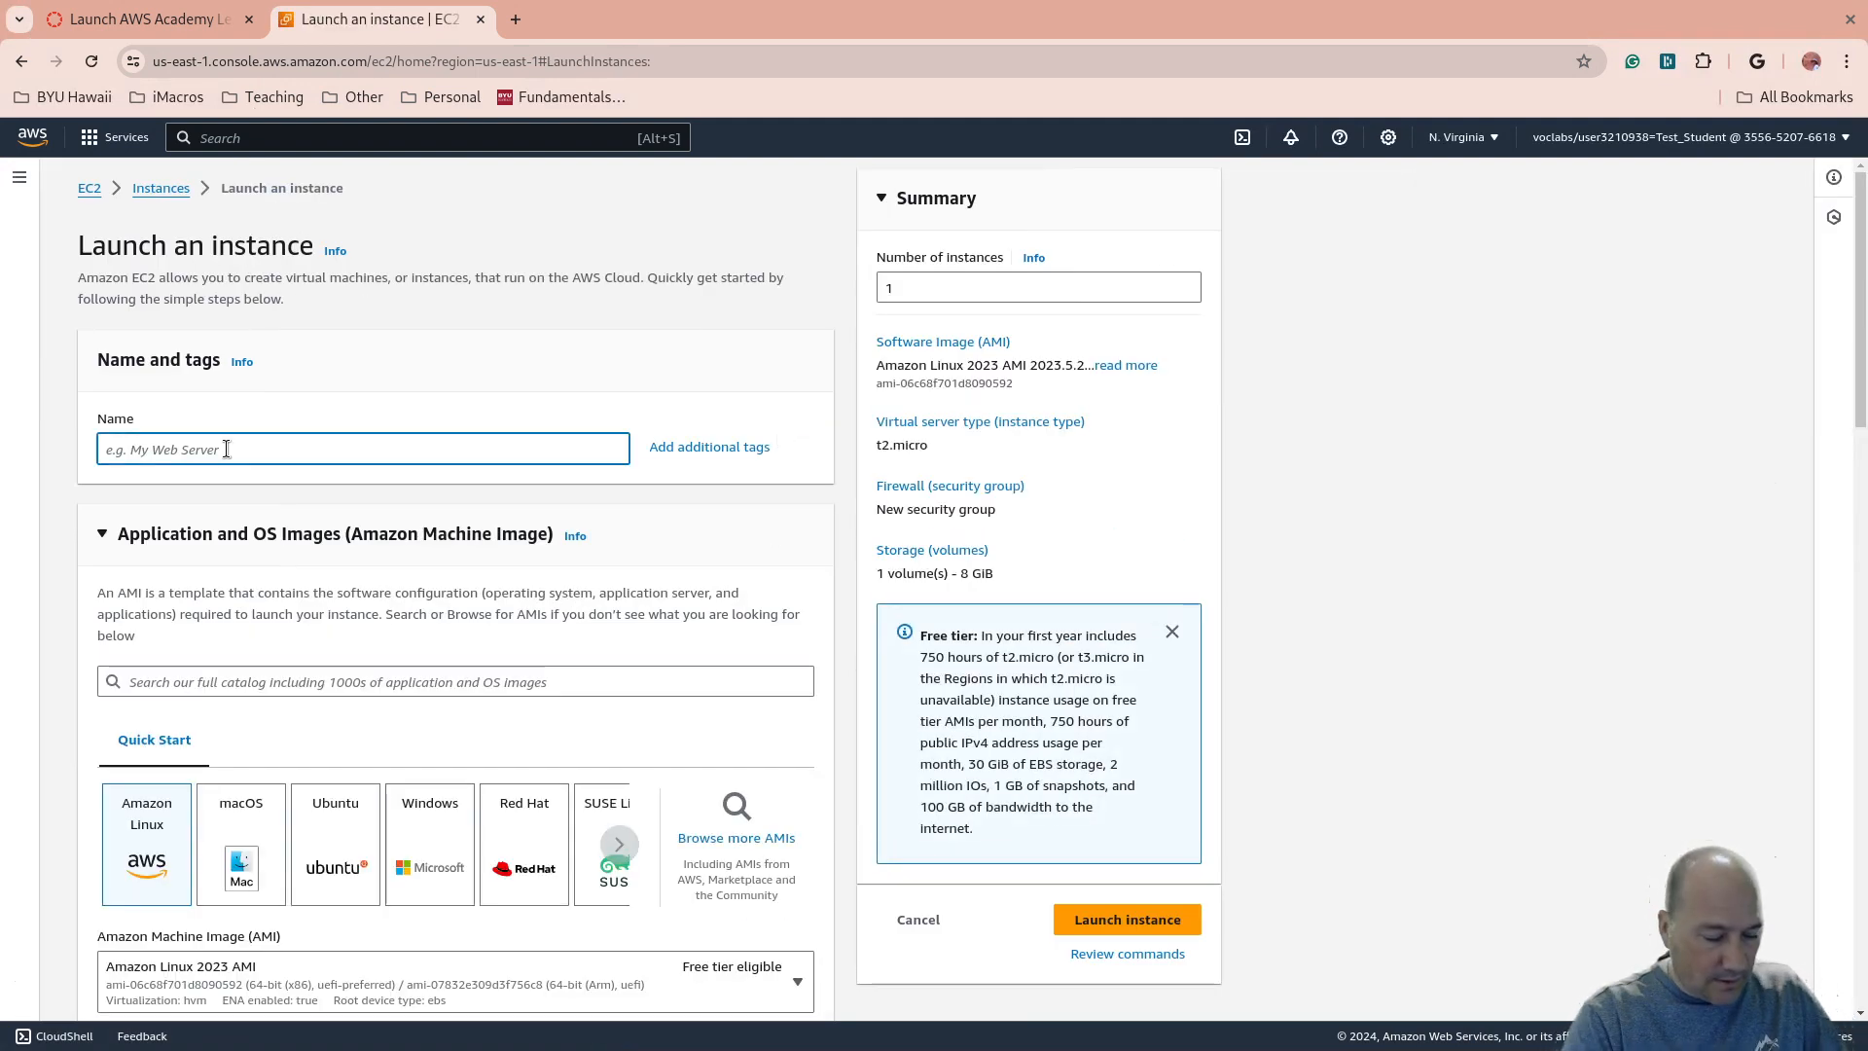
text(Tes)
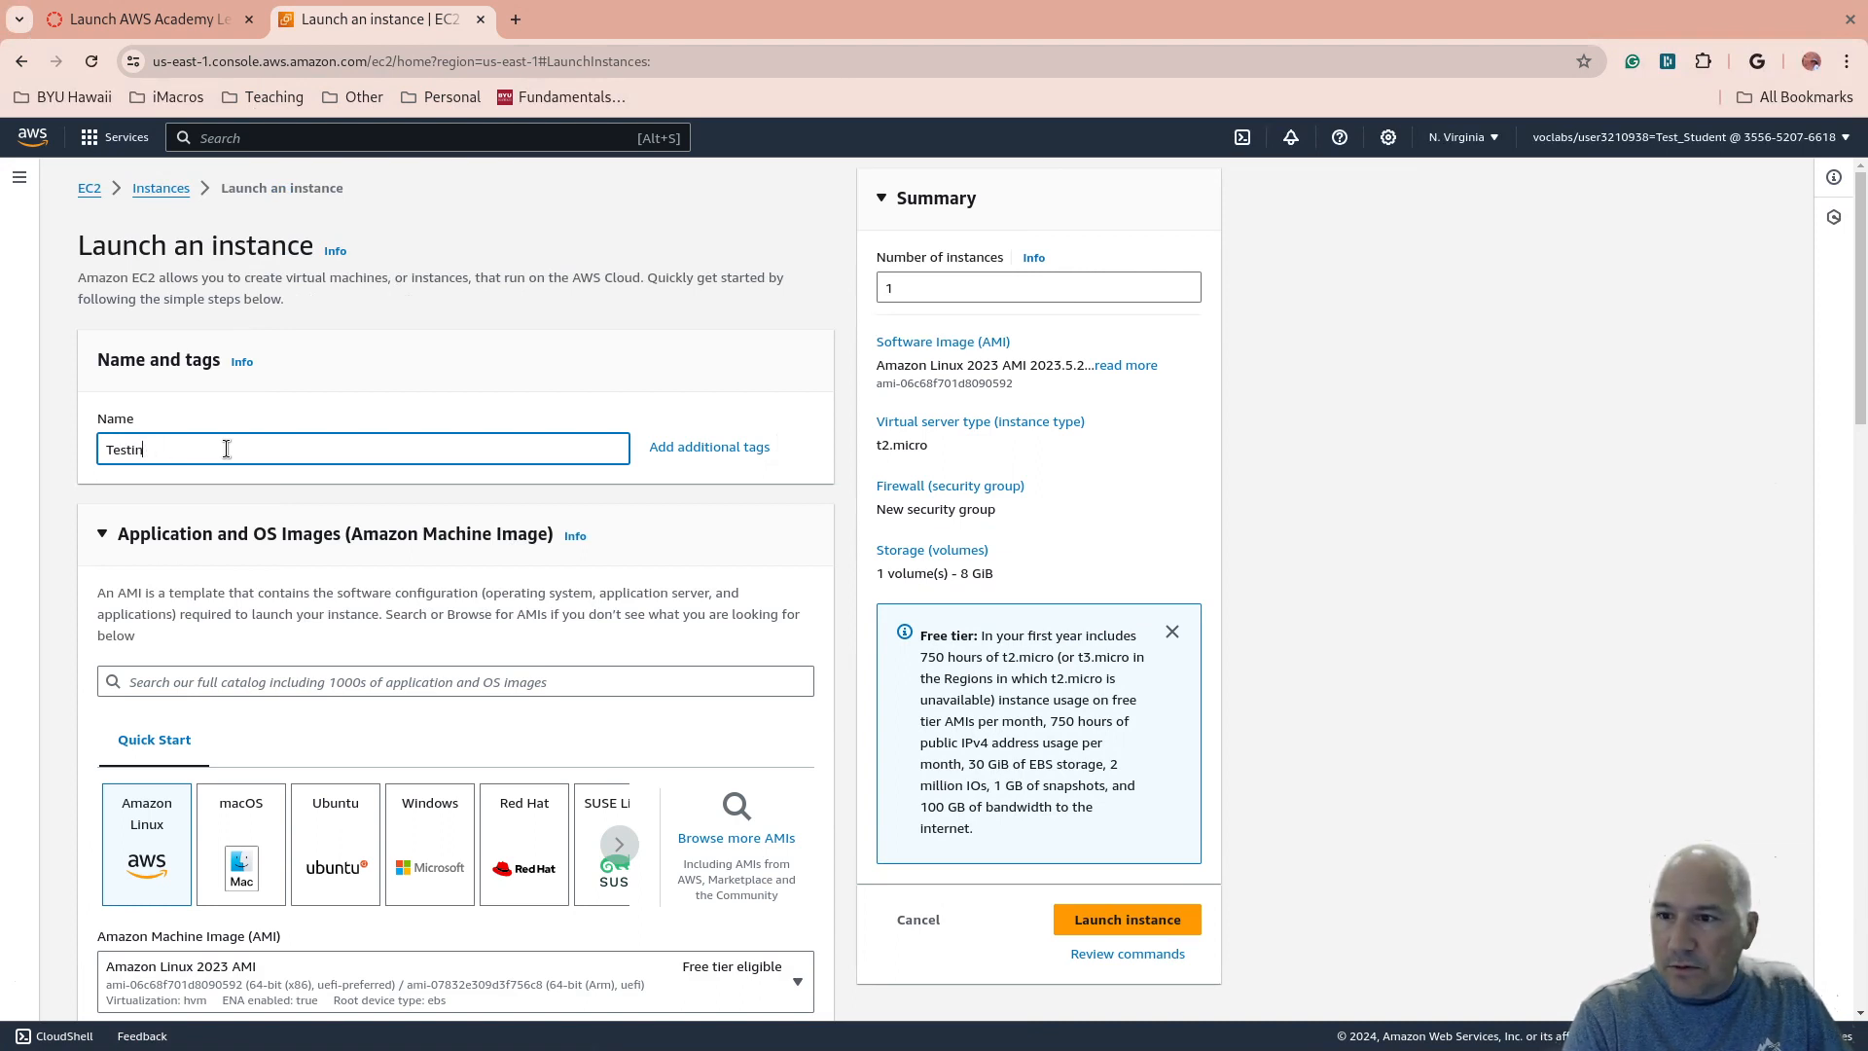
text(ti)
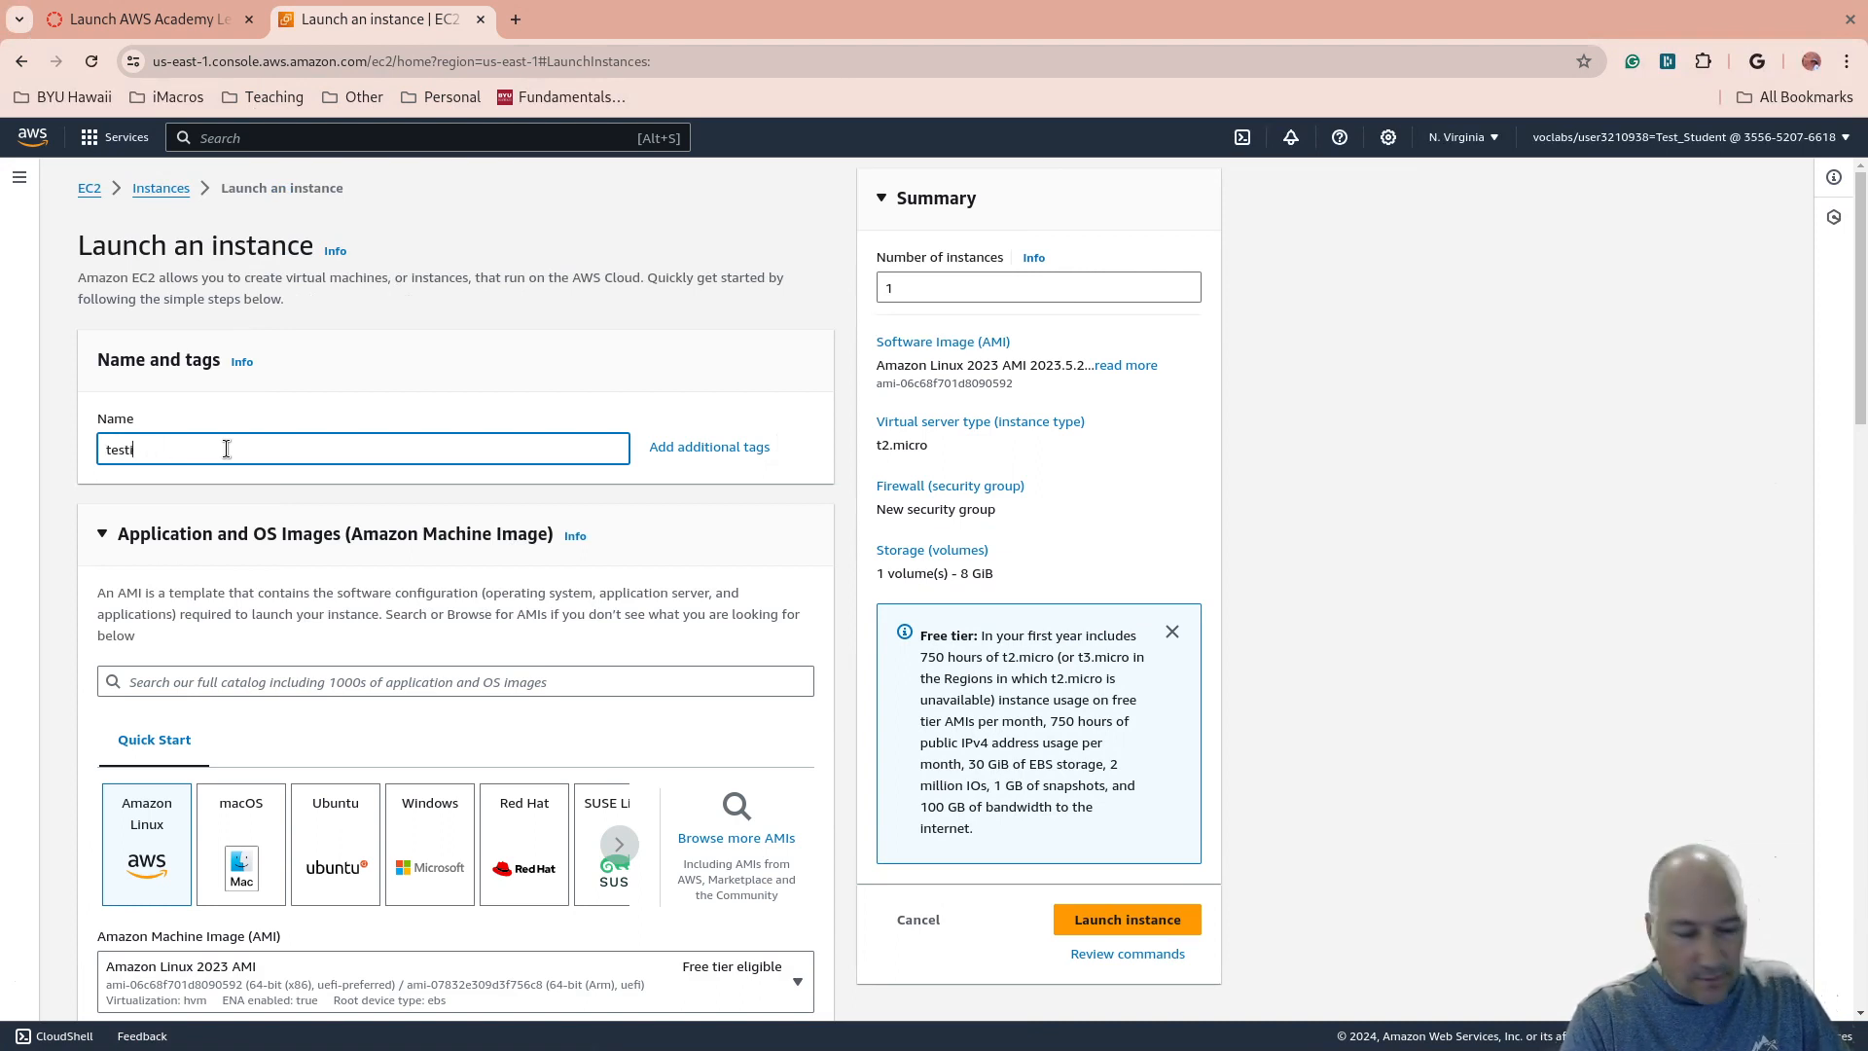
text(ng4video)
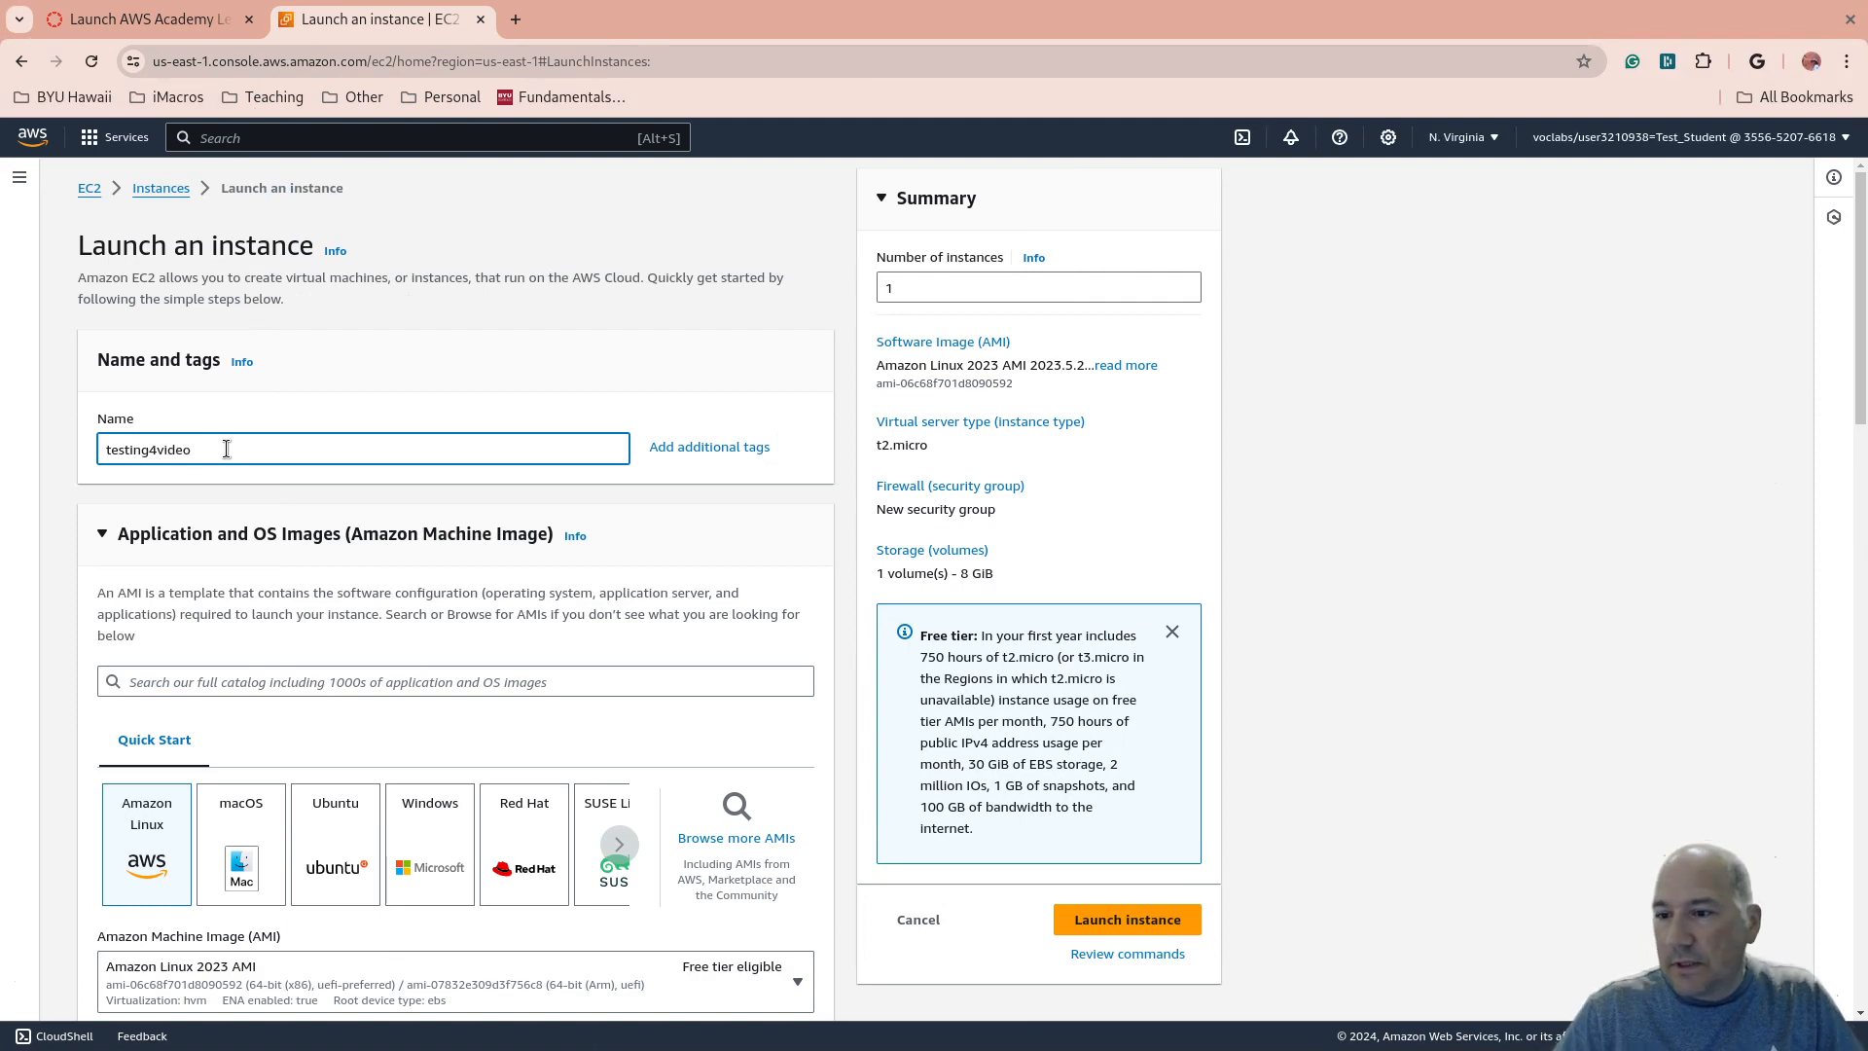
Launch the instance with the existing vockey key pair and open the EC2 instances list.
scroll(978, 710, down, 3)
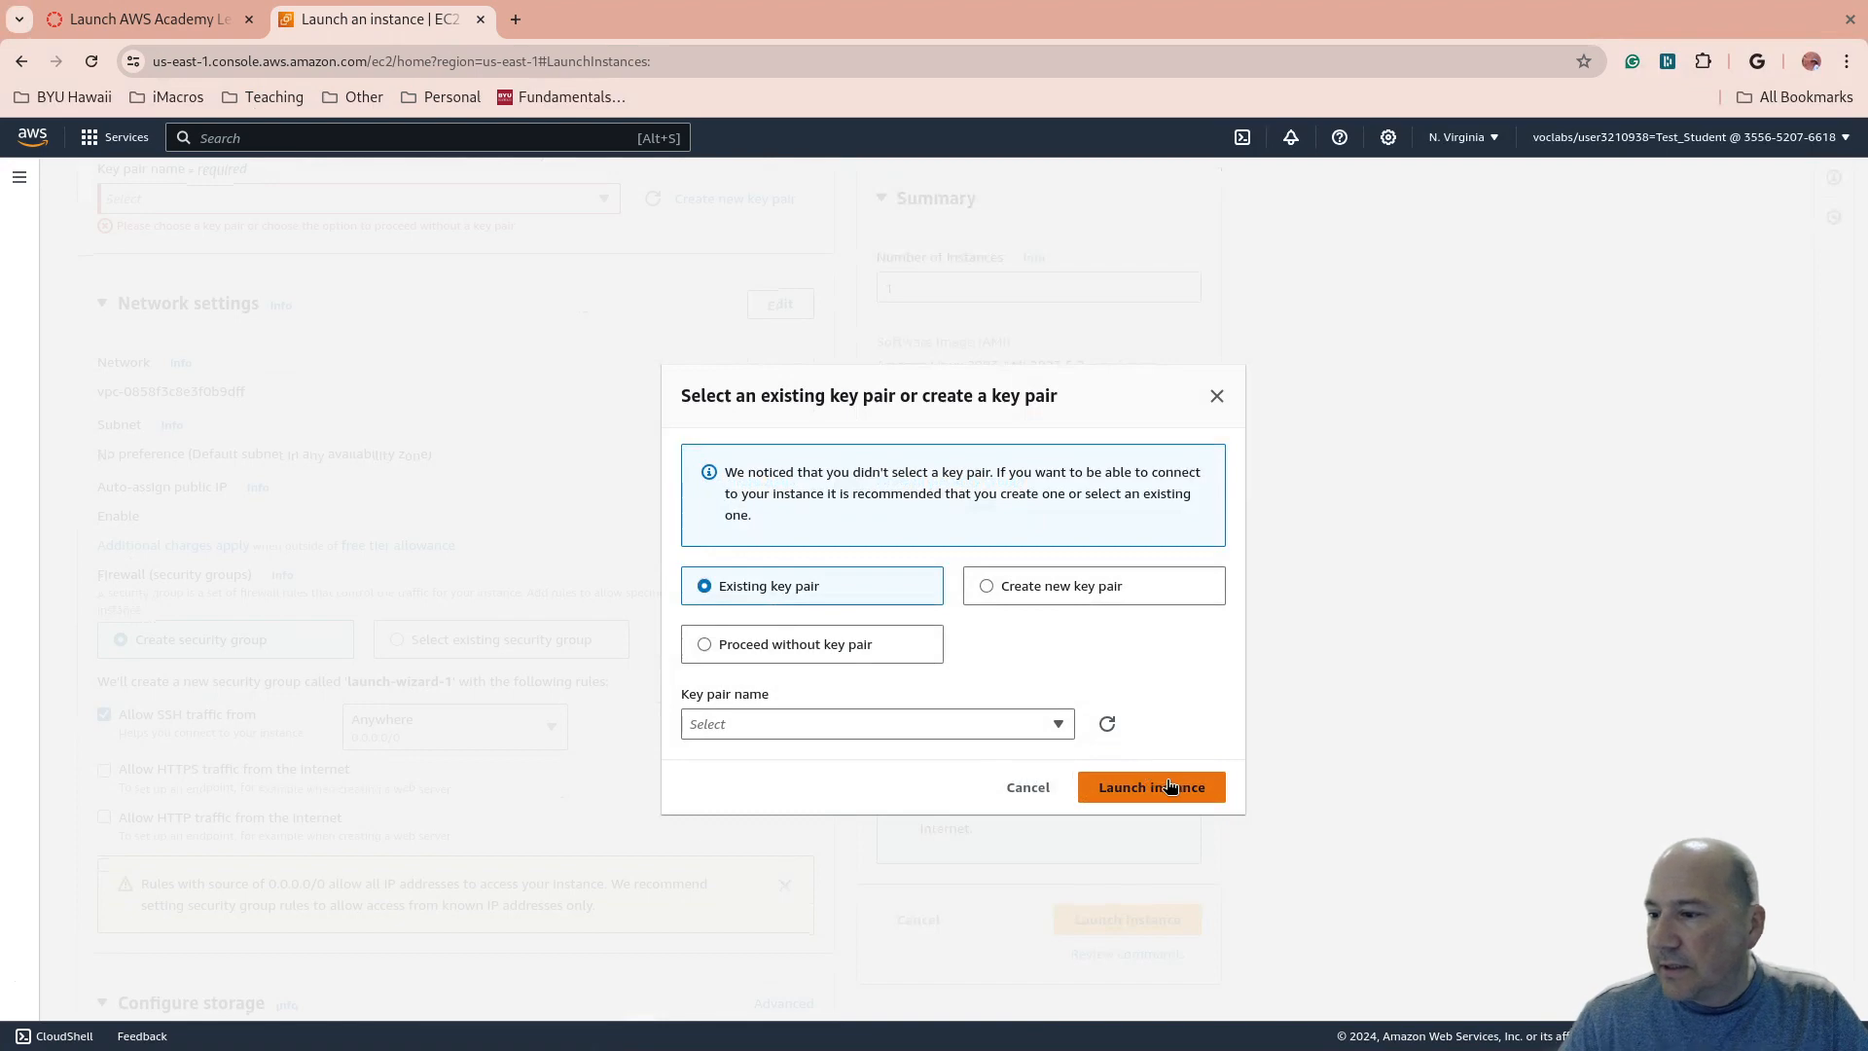
click(816, 720)
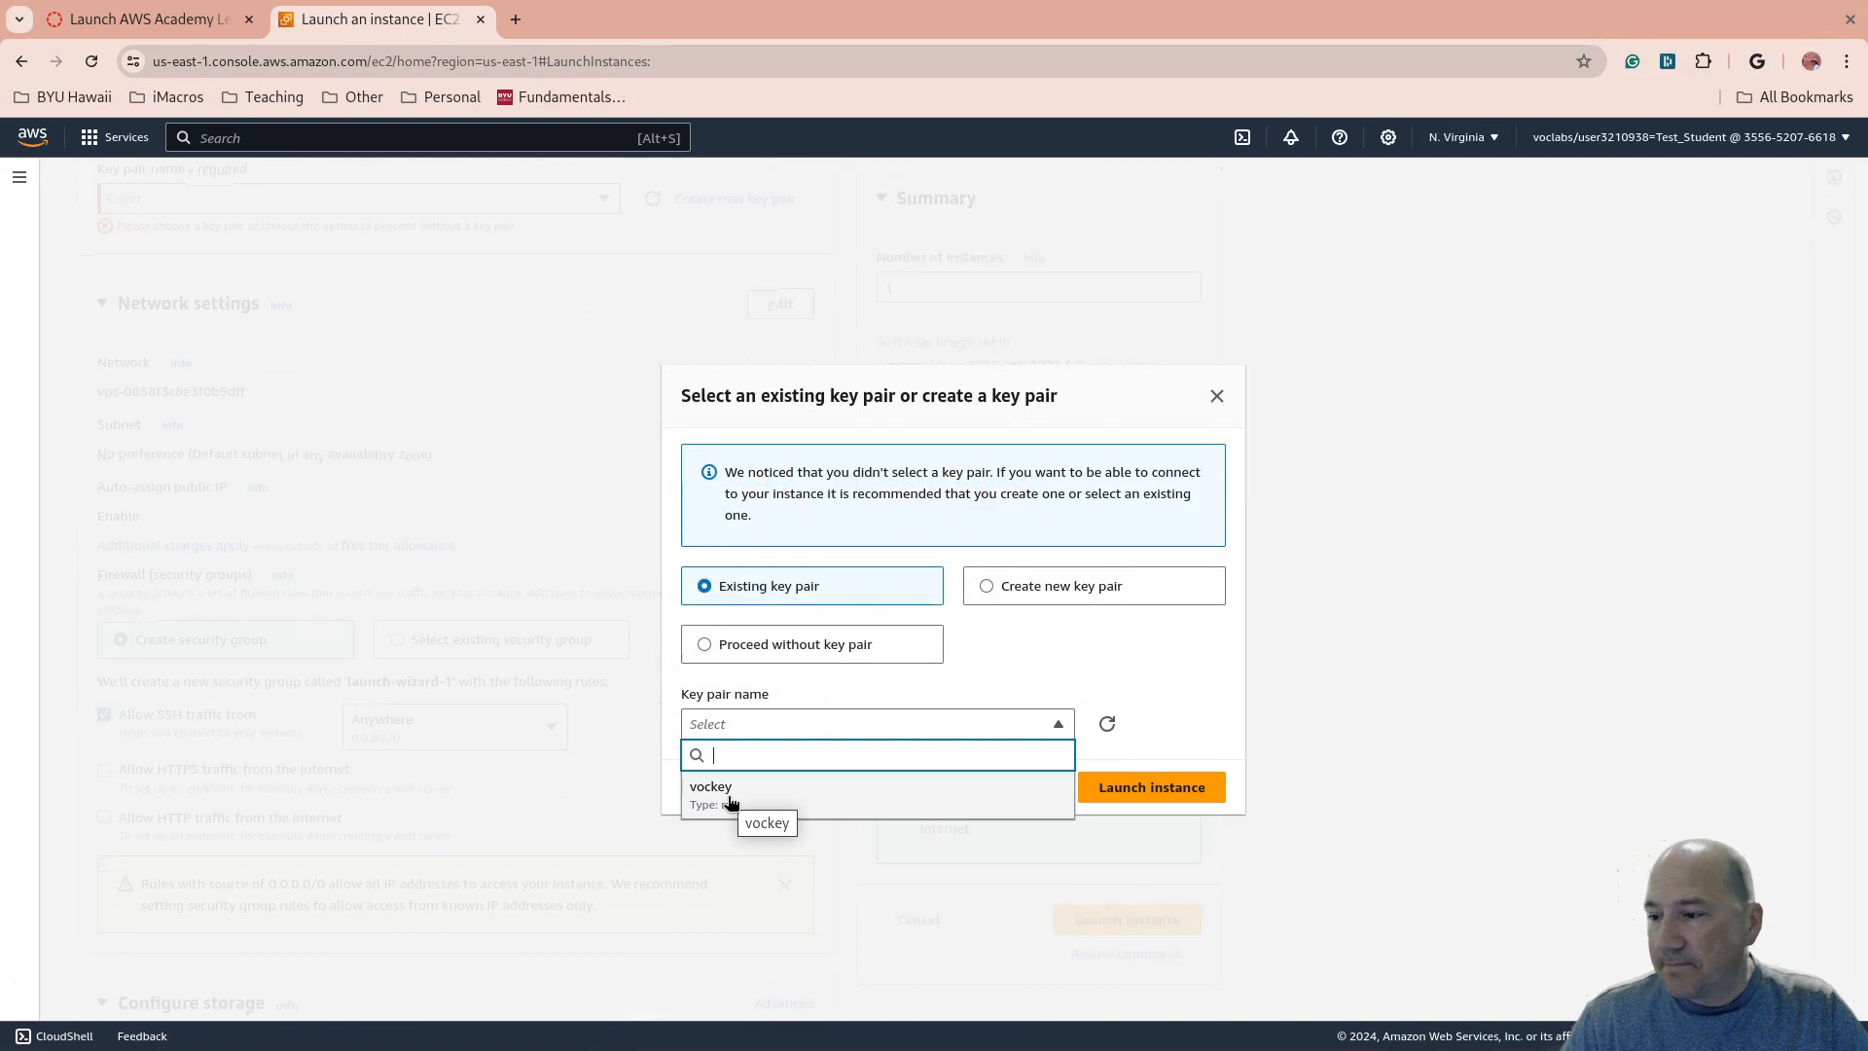
click(731, 798)
click(1152, 784)
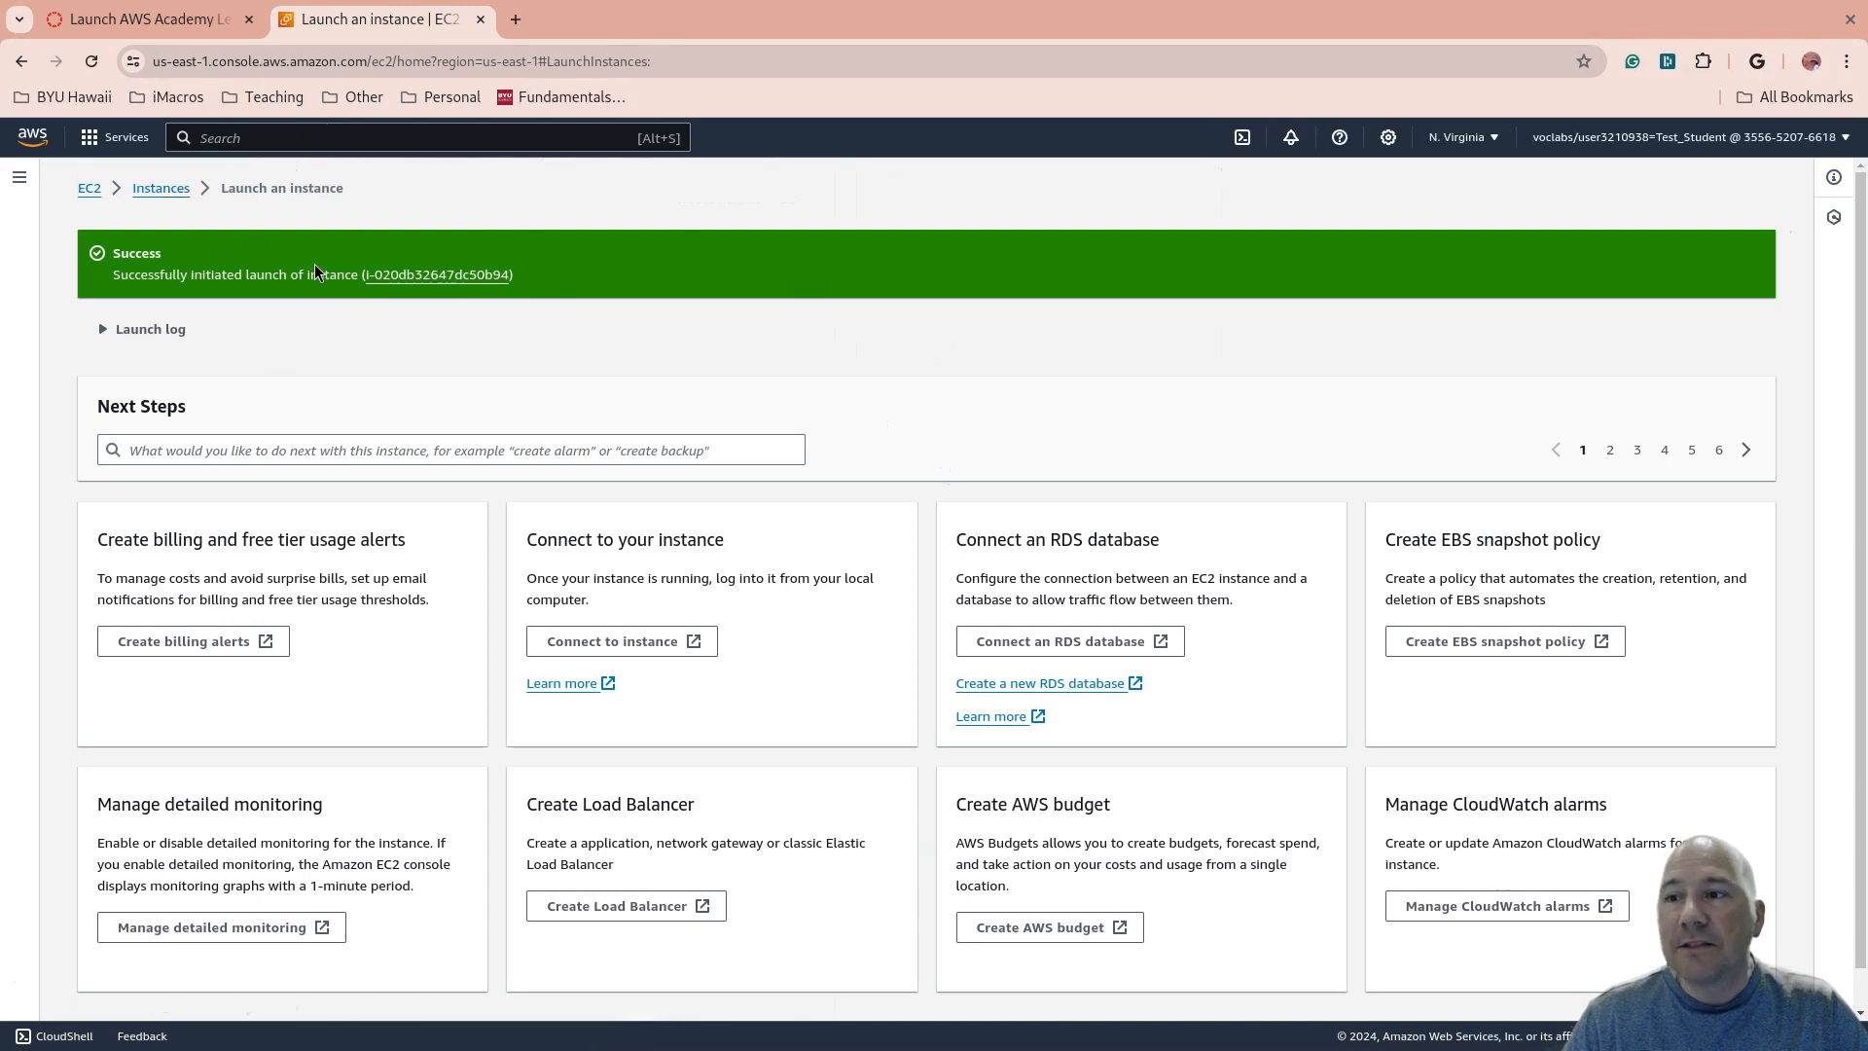
click(160, 188)
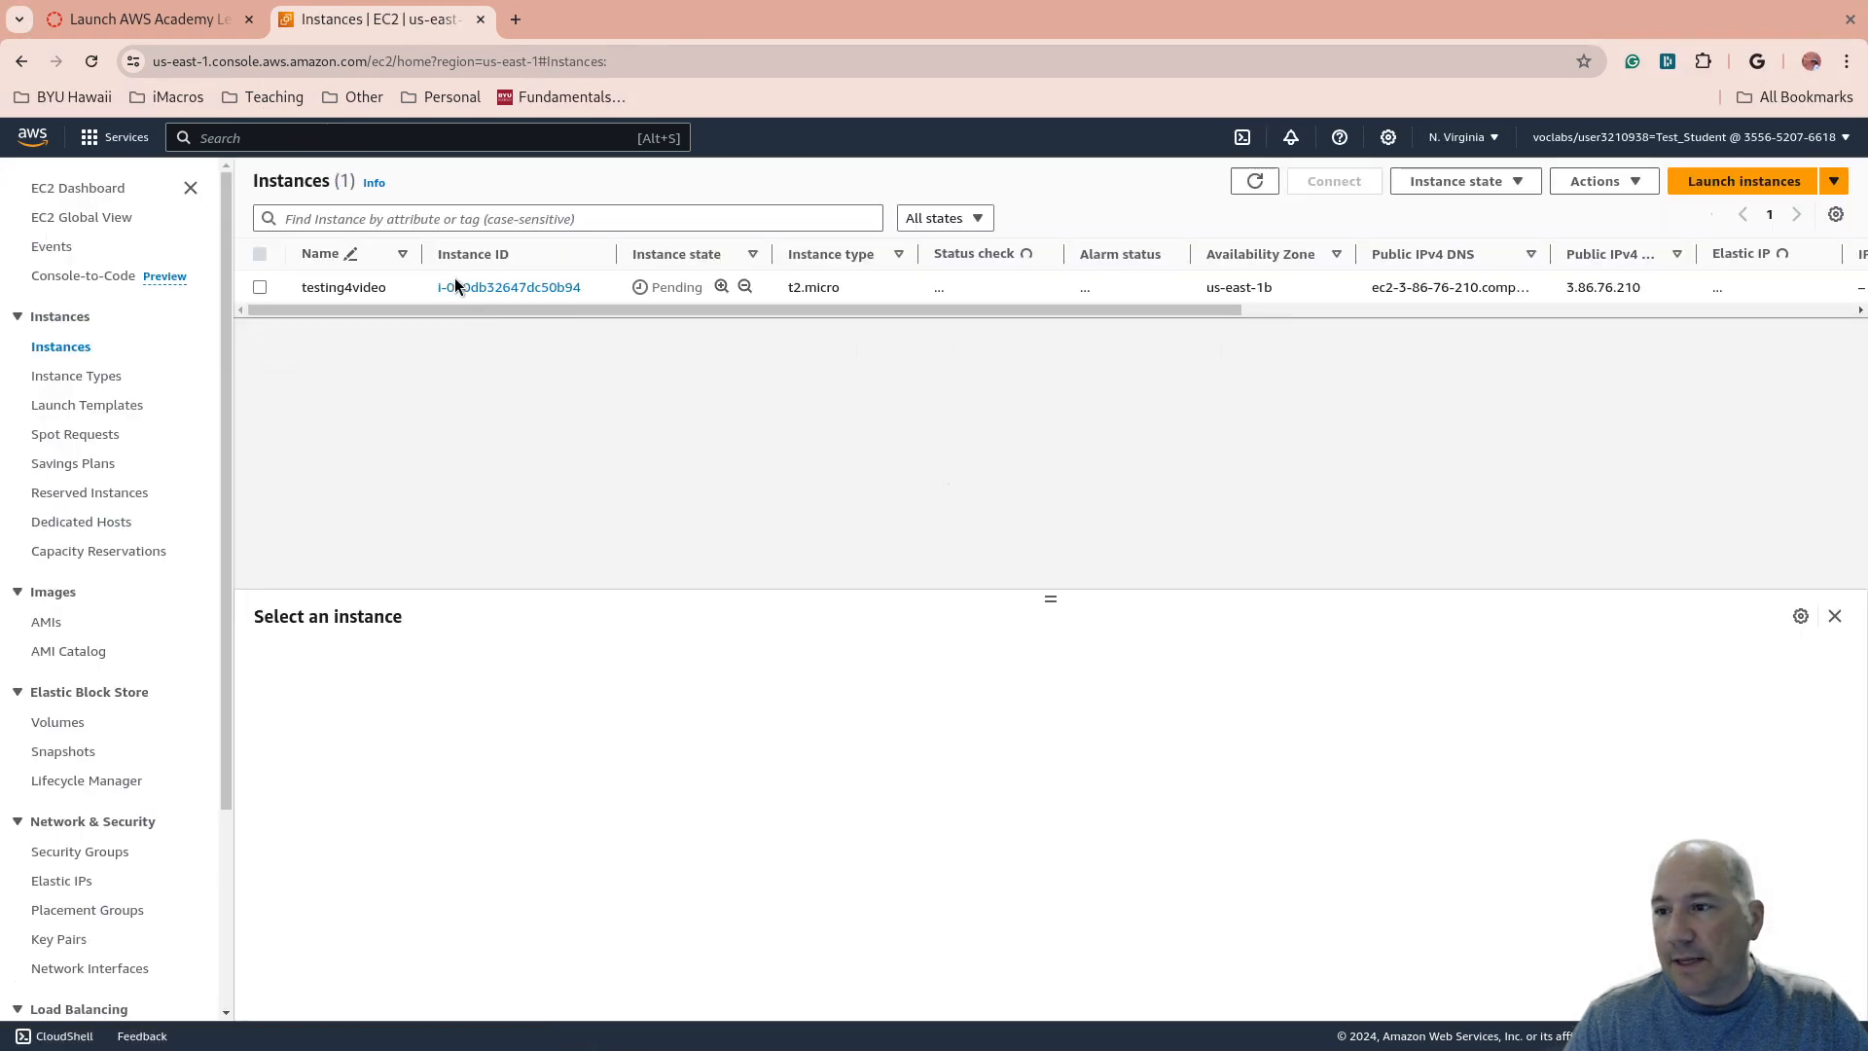
Rerun the describe-instances query in the lab terminal and compare its table with the EC2 instances list in the console.
click(150, 20)
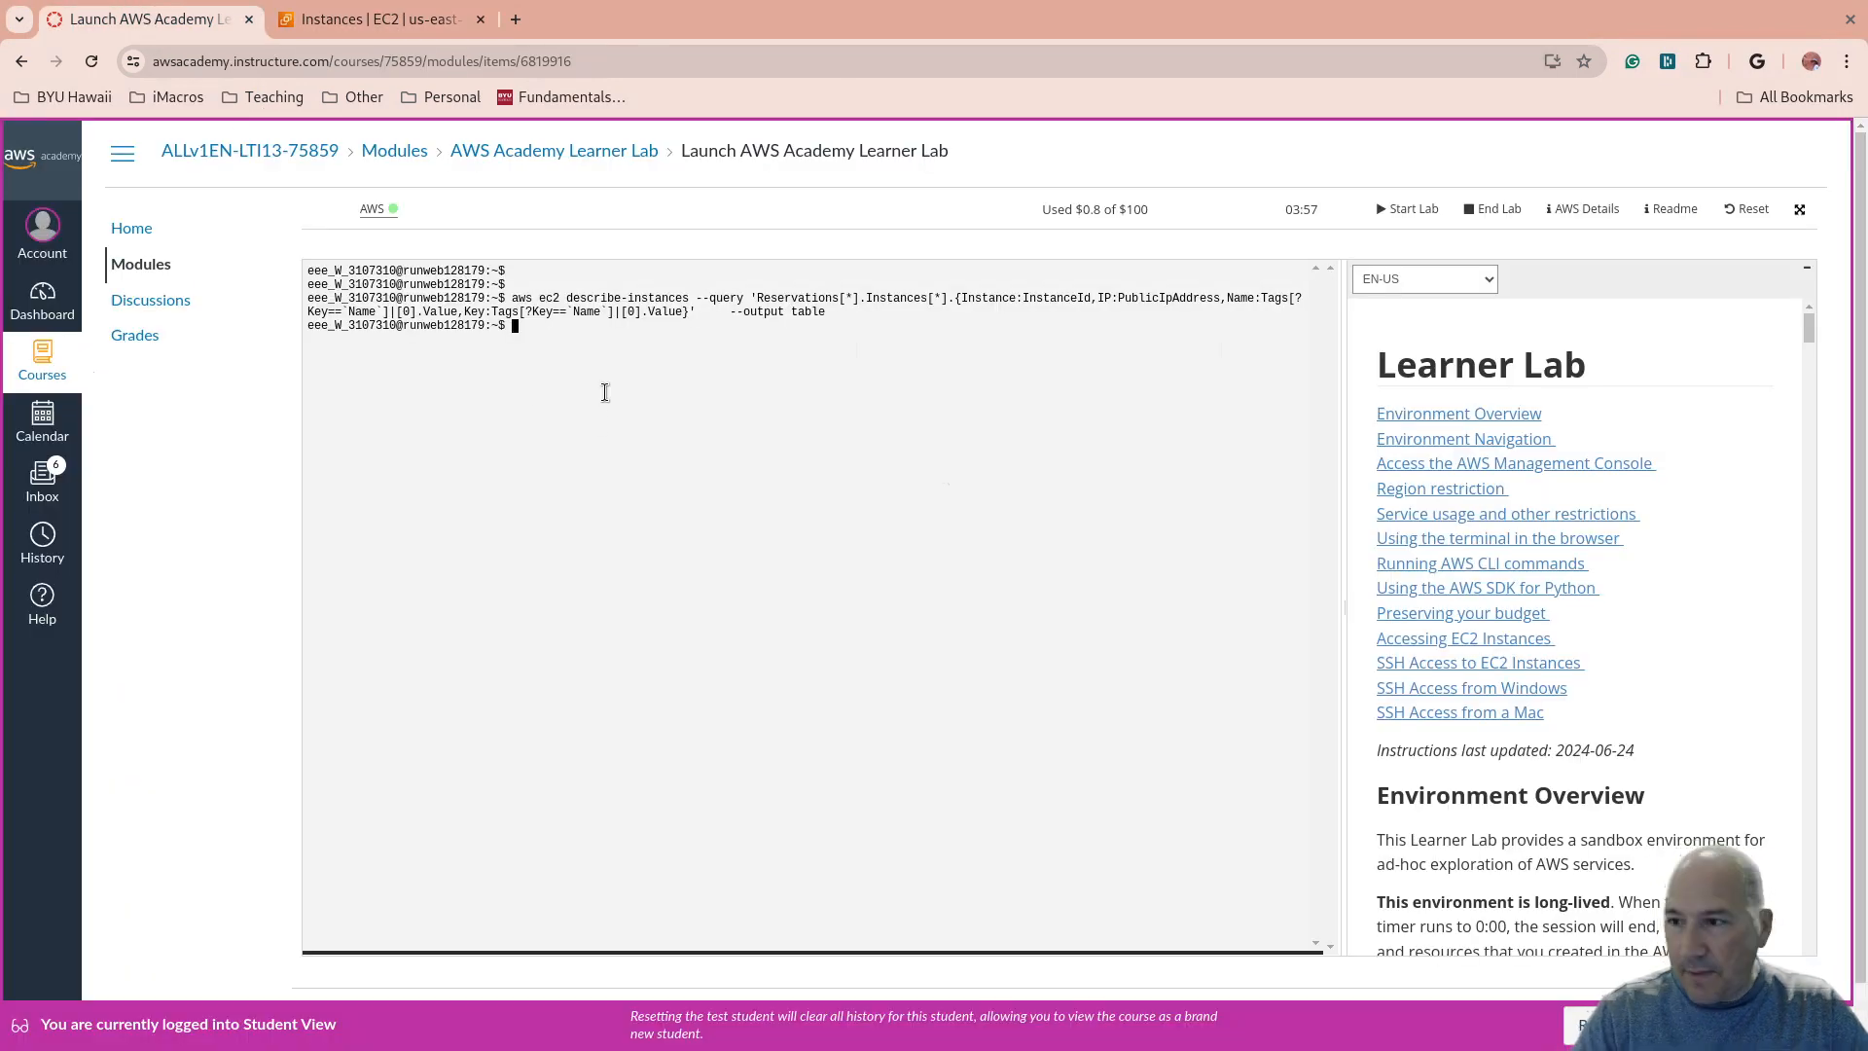
key(Up)
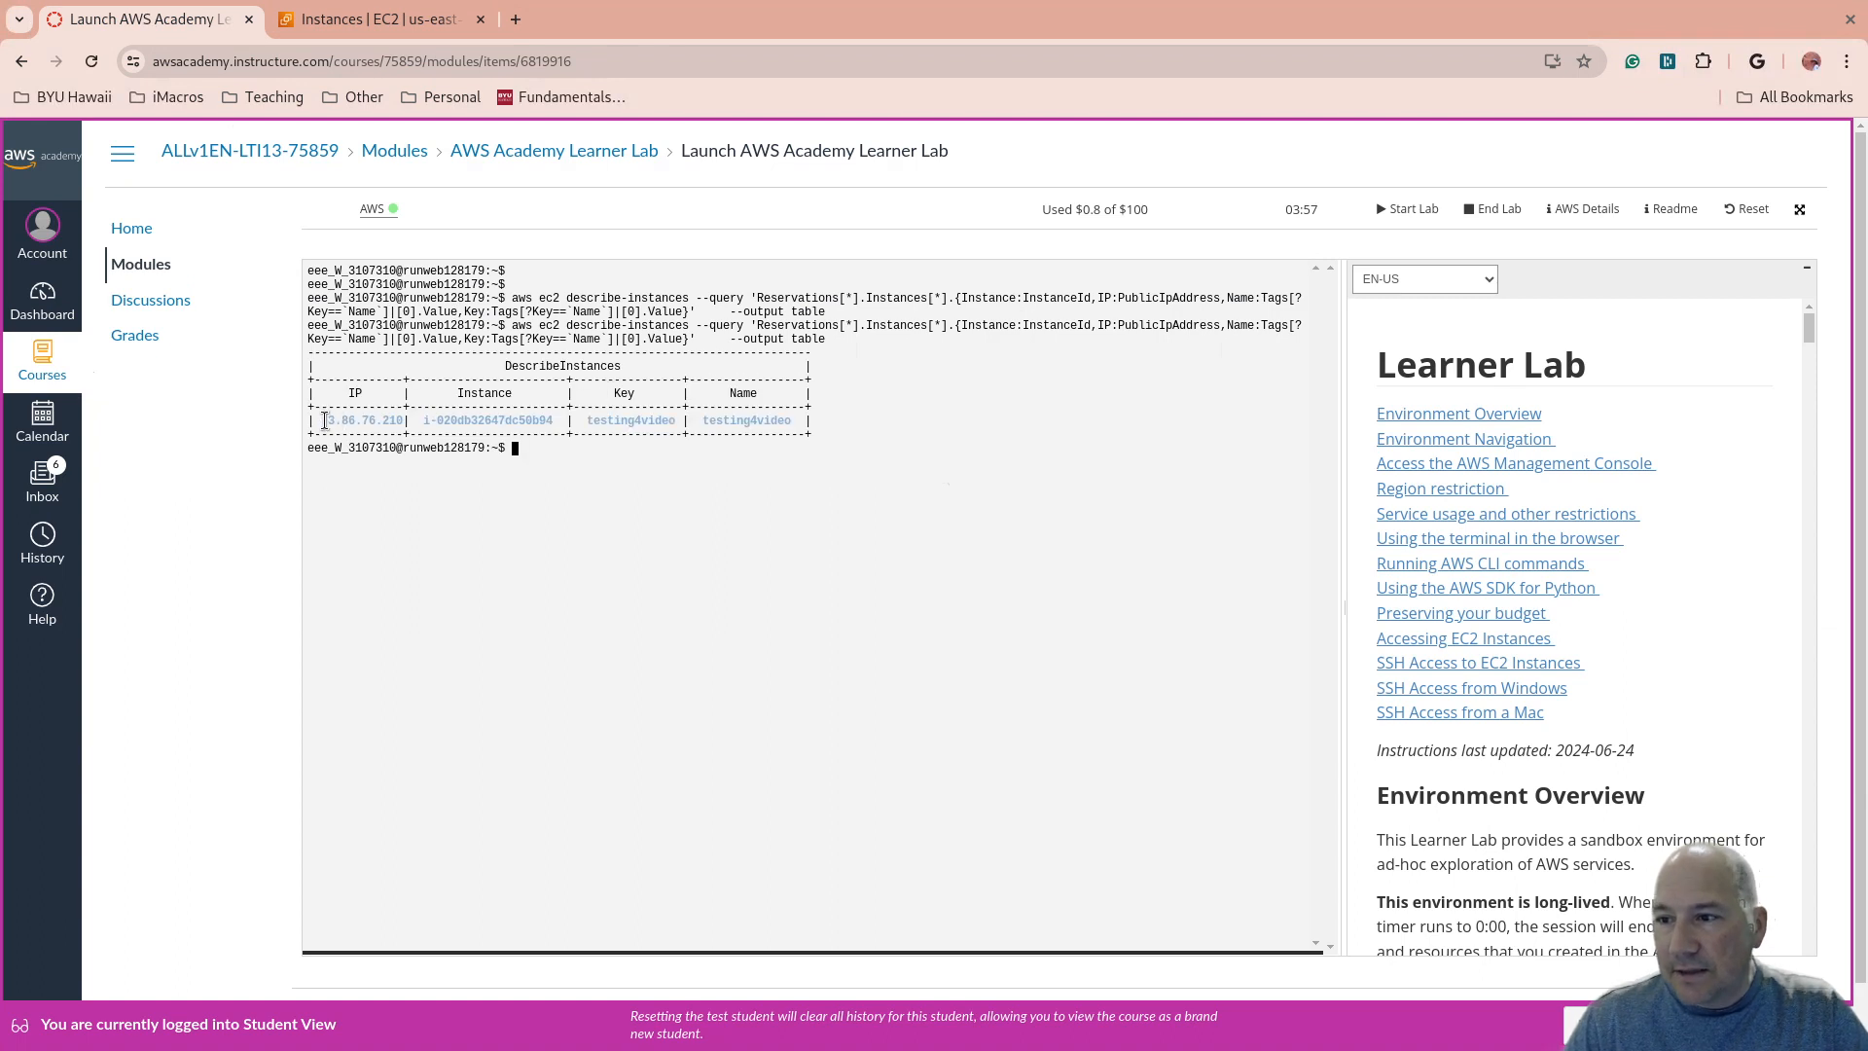
drag(325, 421, 665, 421)
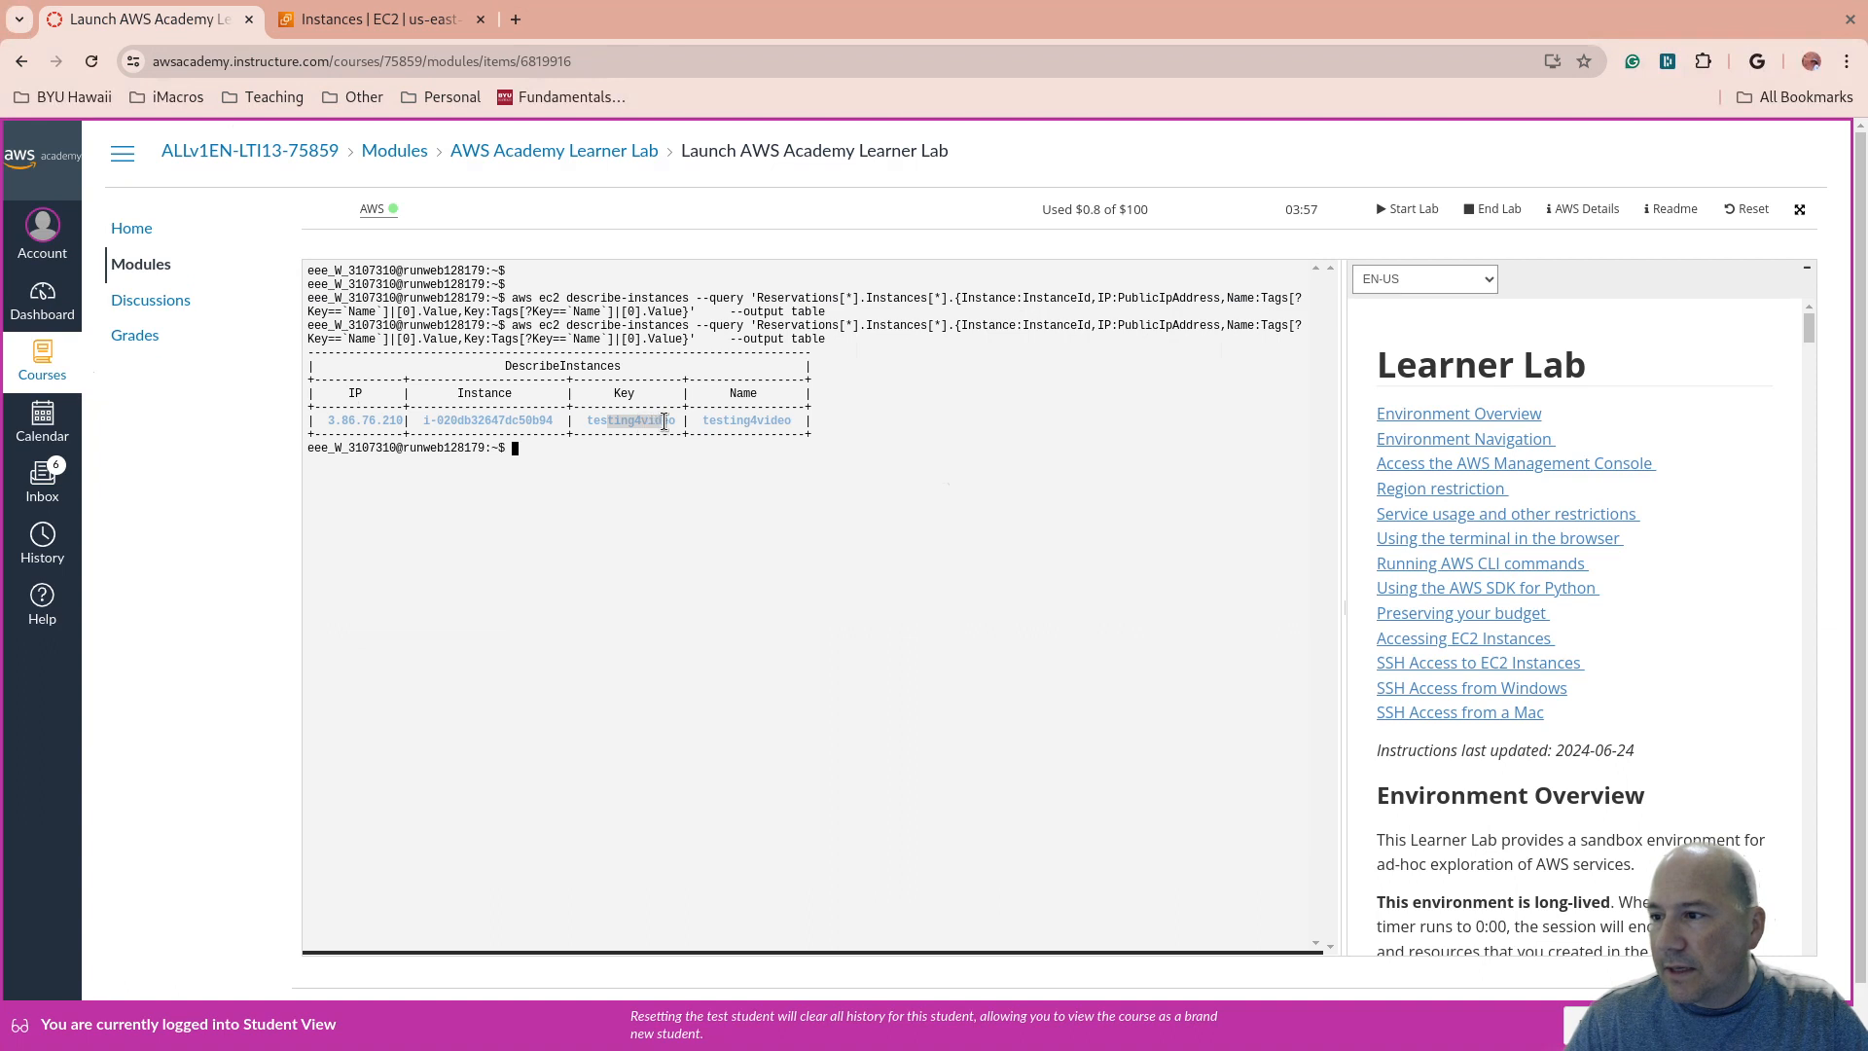
click(610, 389)
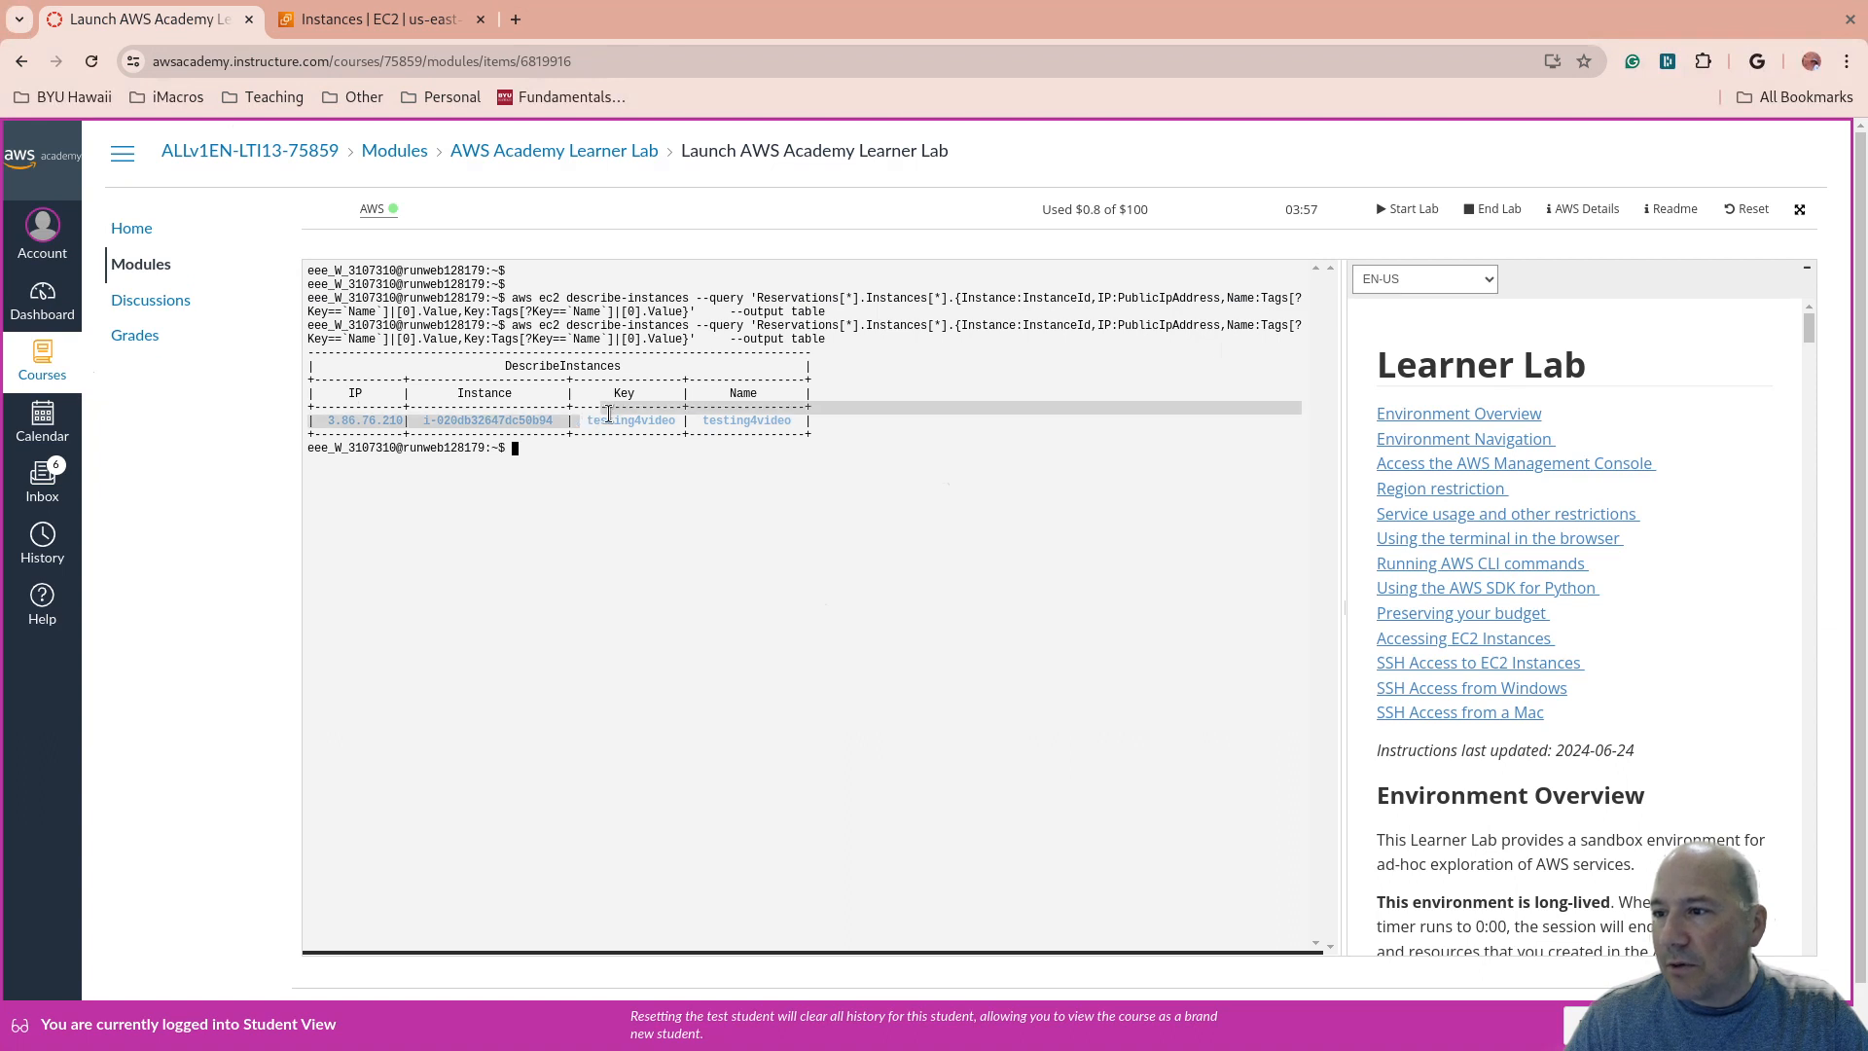
drag(582, 421, 676, 421)
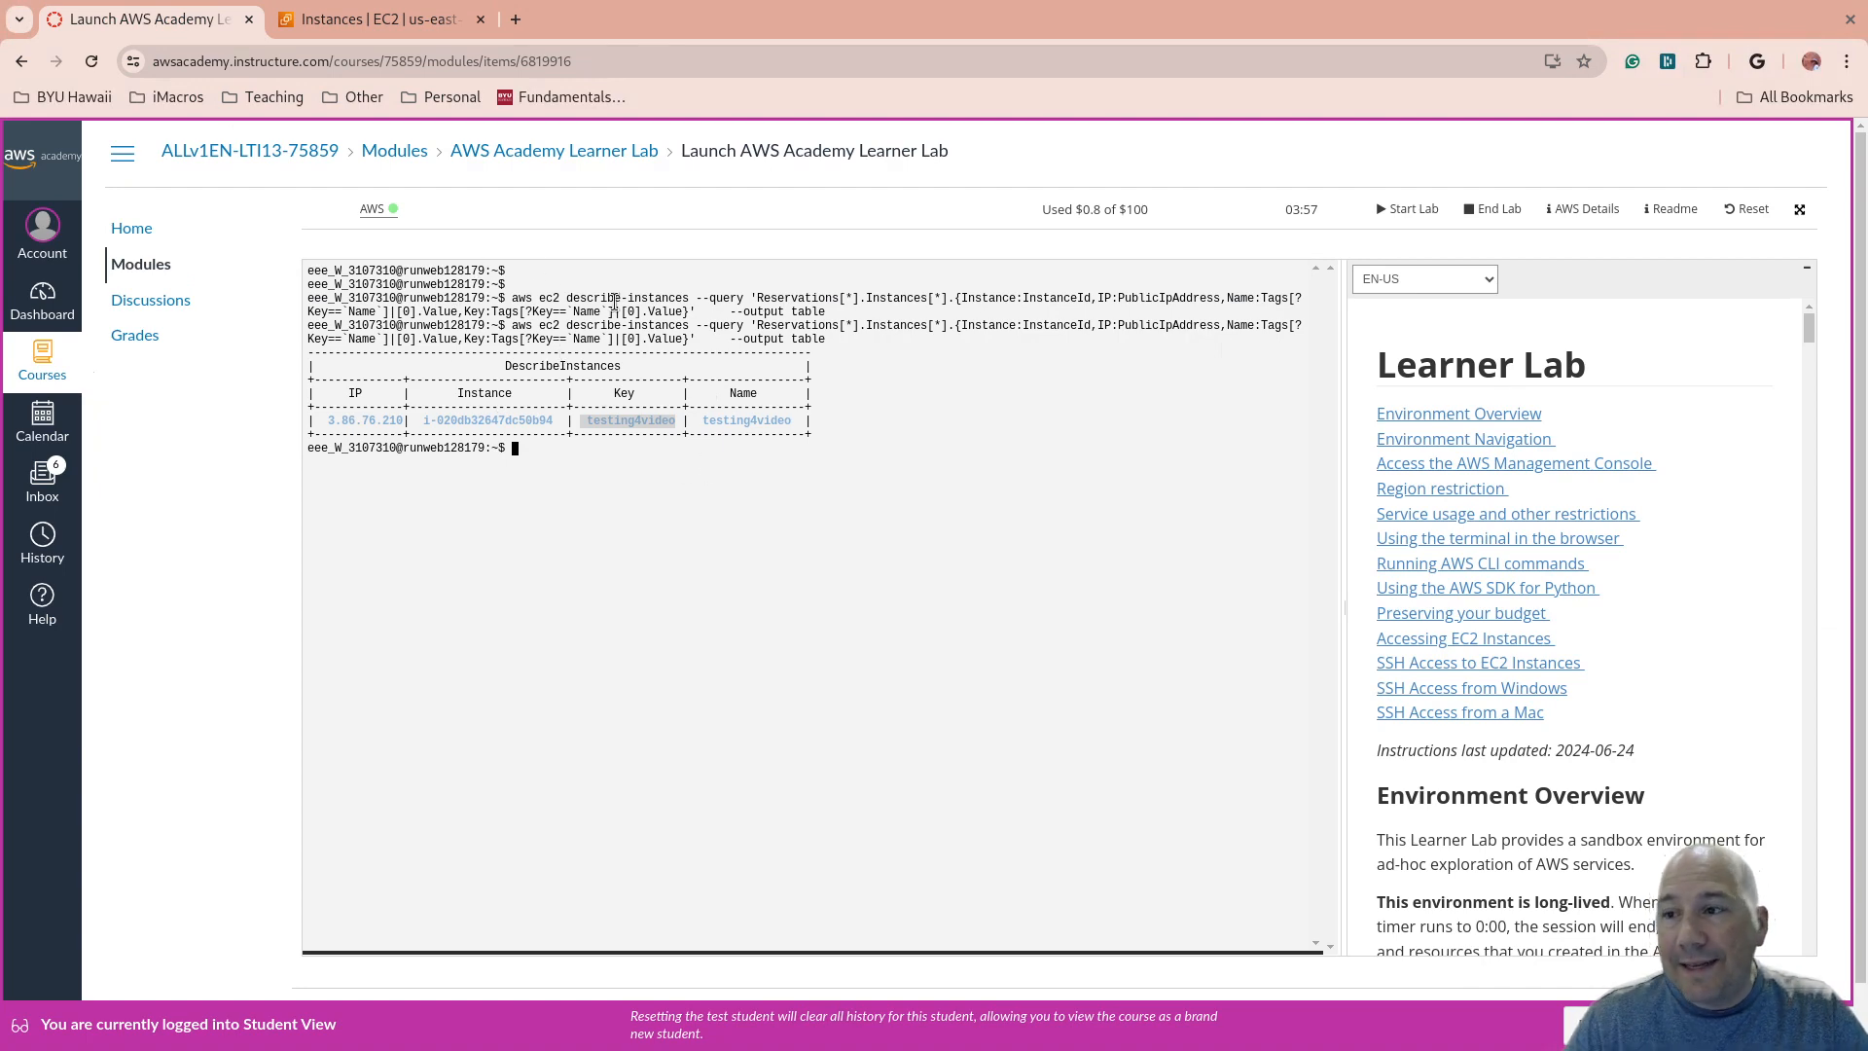
click(382, 35)
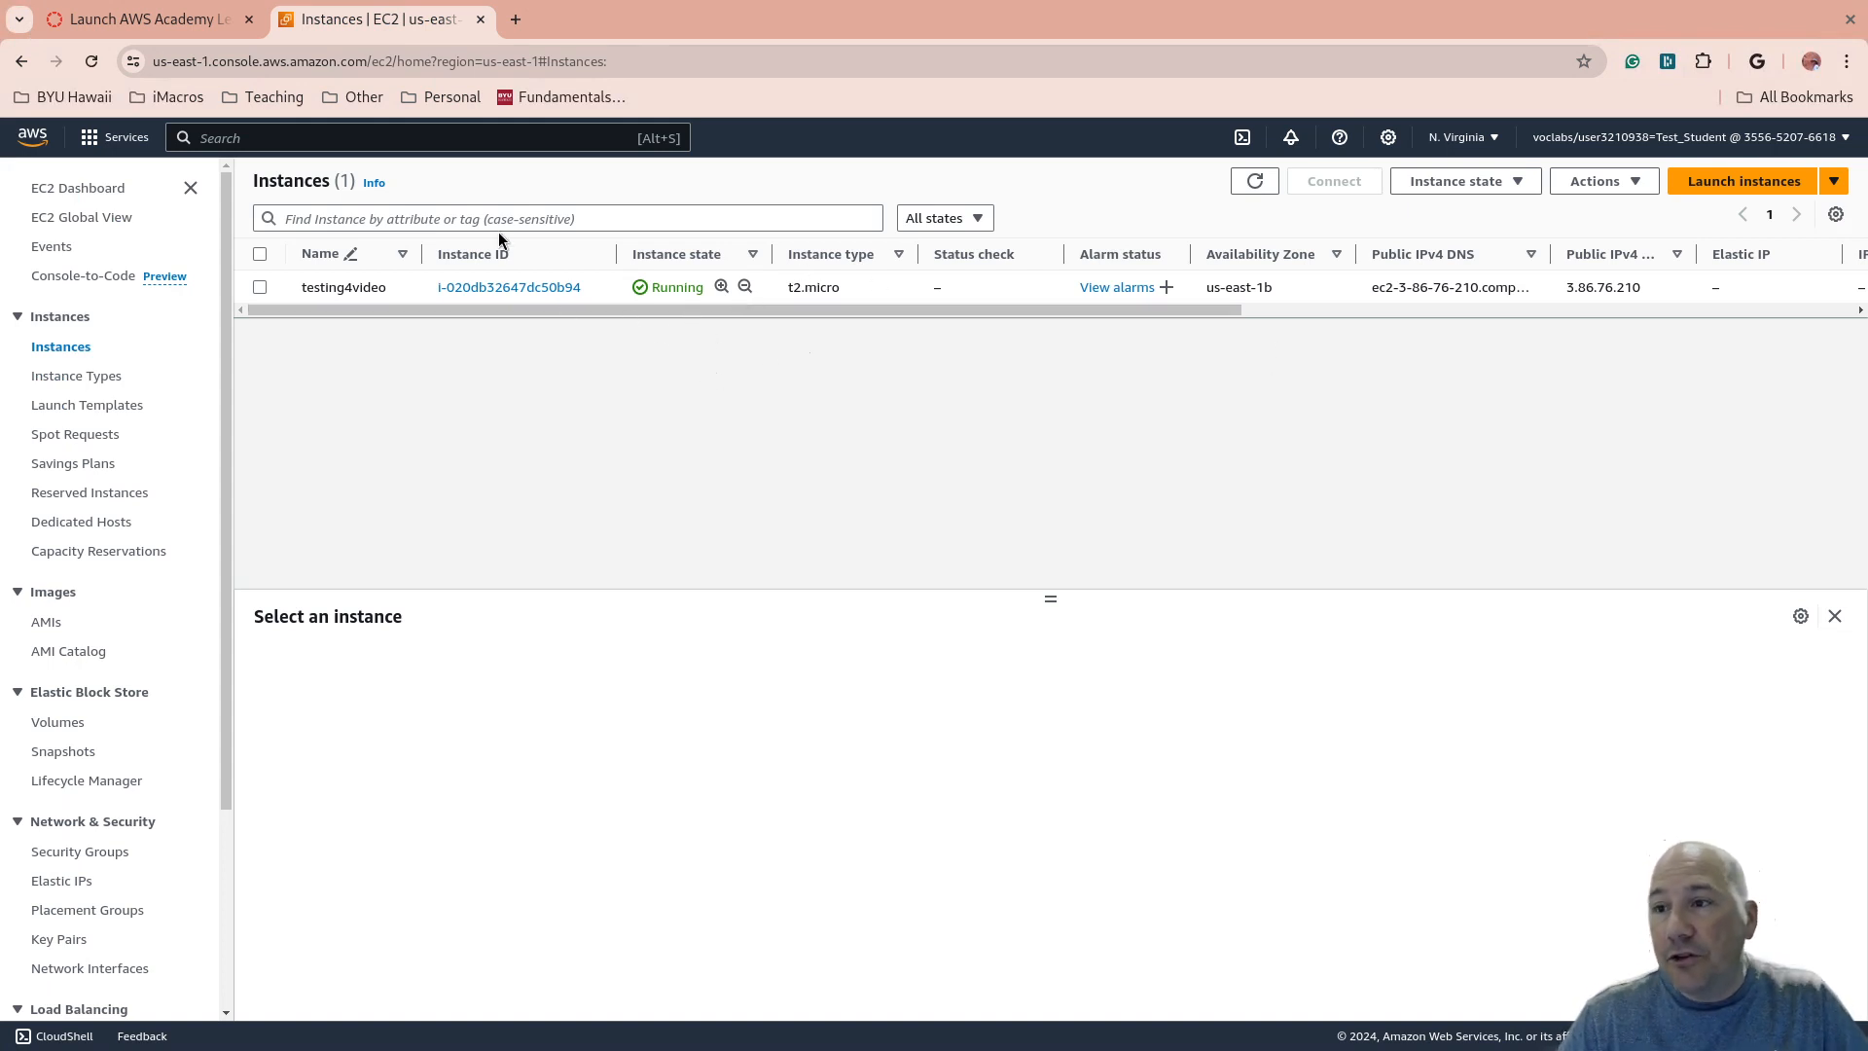
click(172, 26)
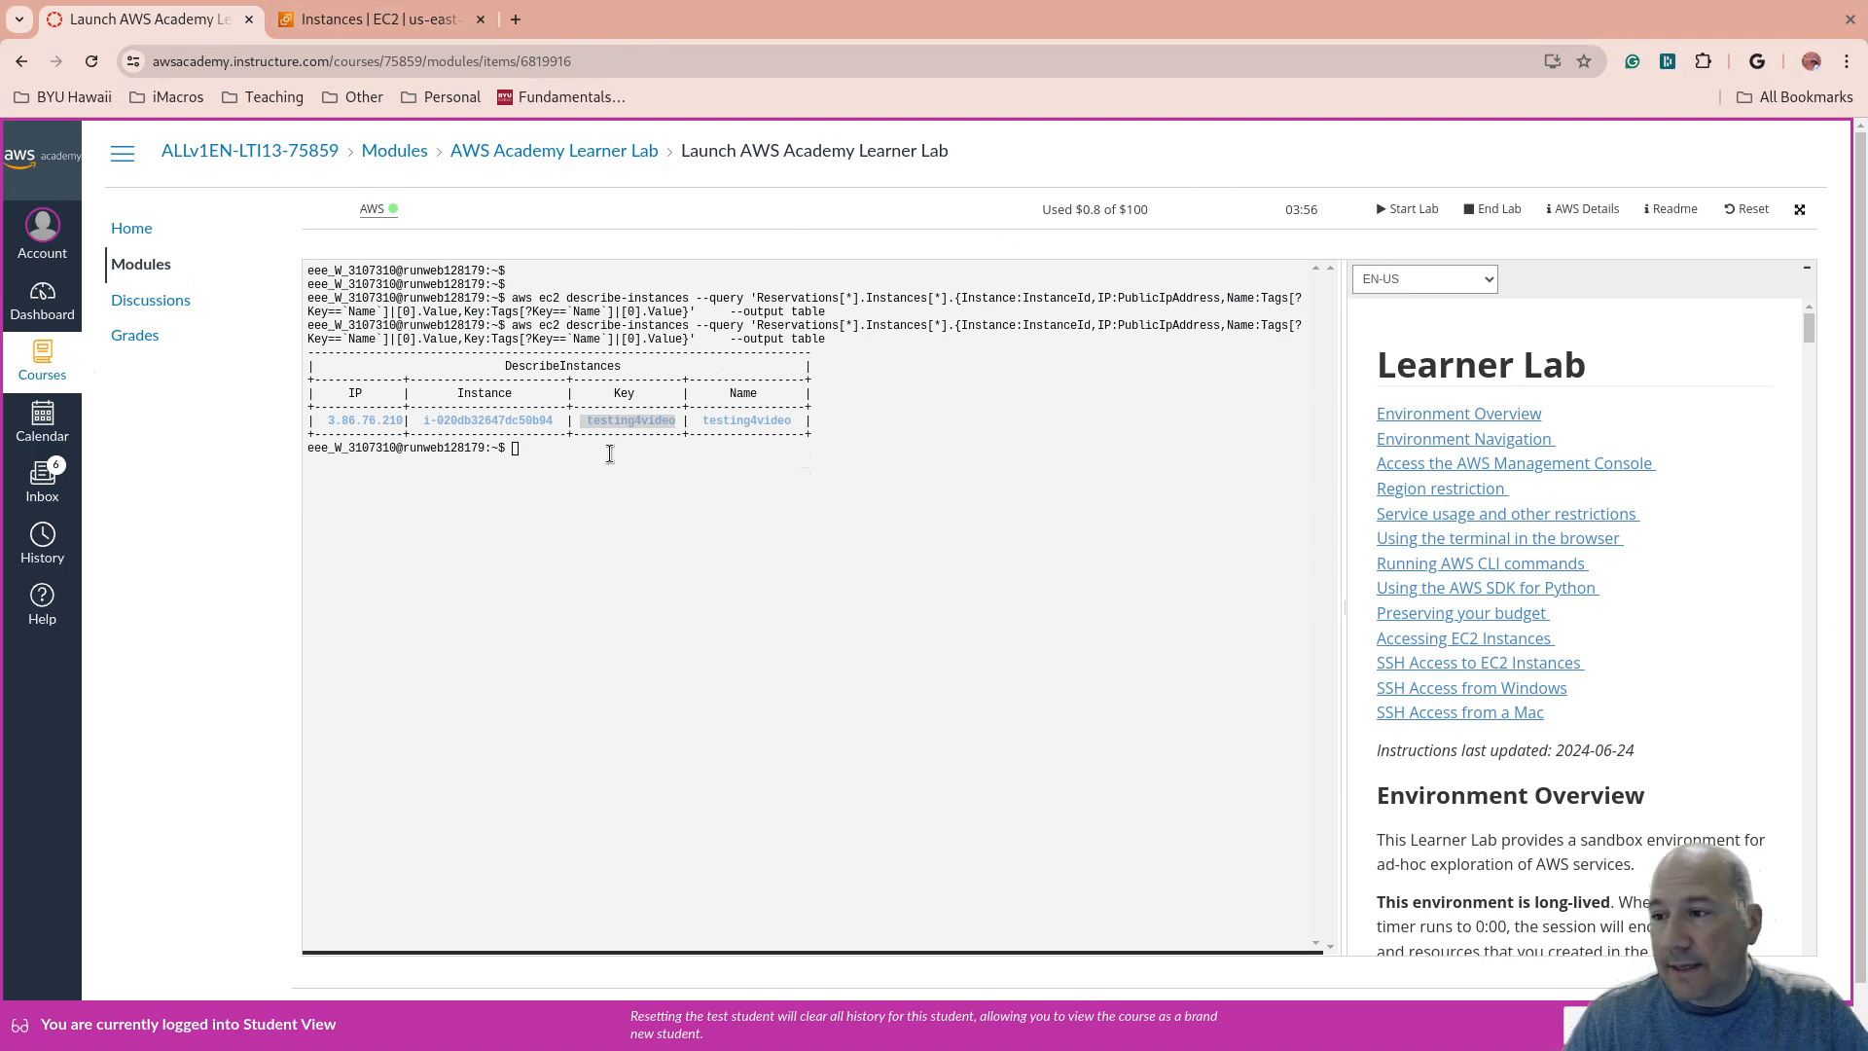
Open the lab's AWS Details, reveal the AWS CLI credentials and examine the access key ID, secret access key and session token entries.
click(379, 20)
click(198, 26)
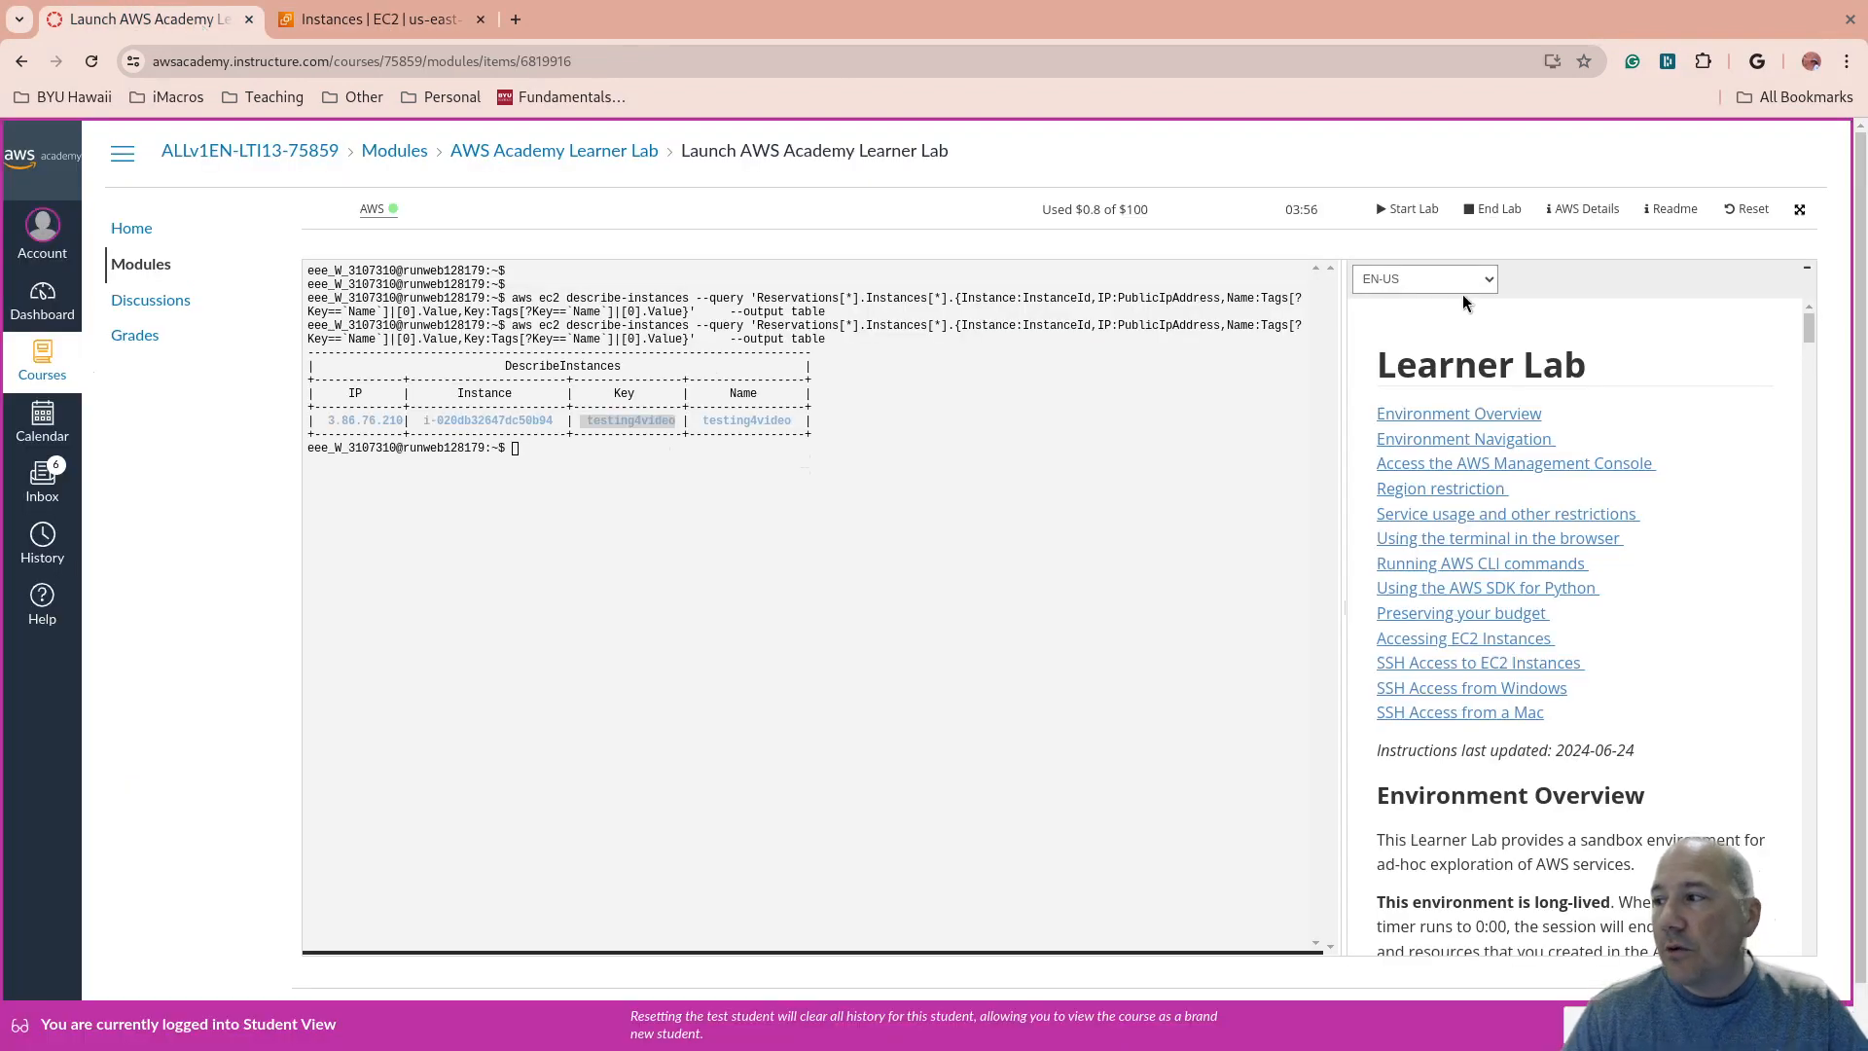
click(1571, 214)
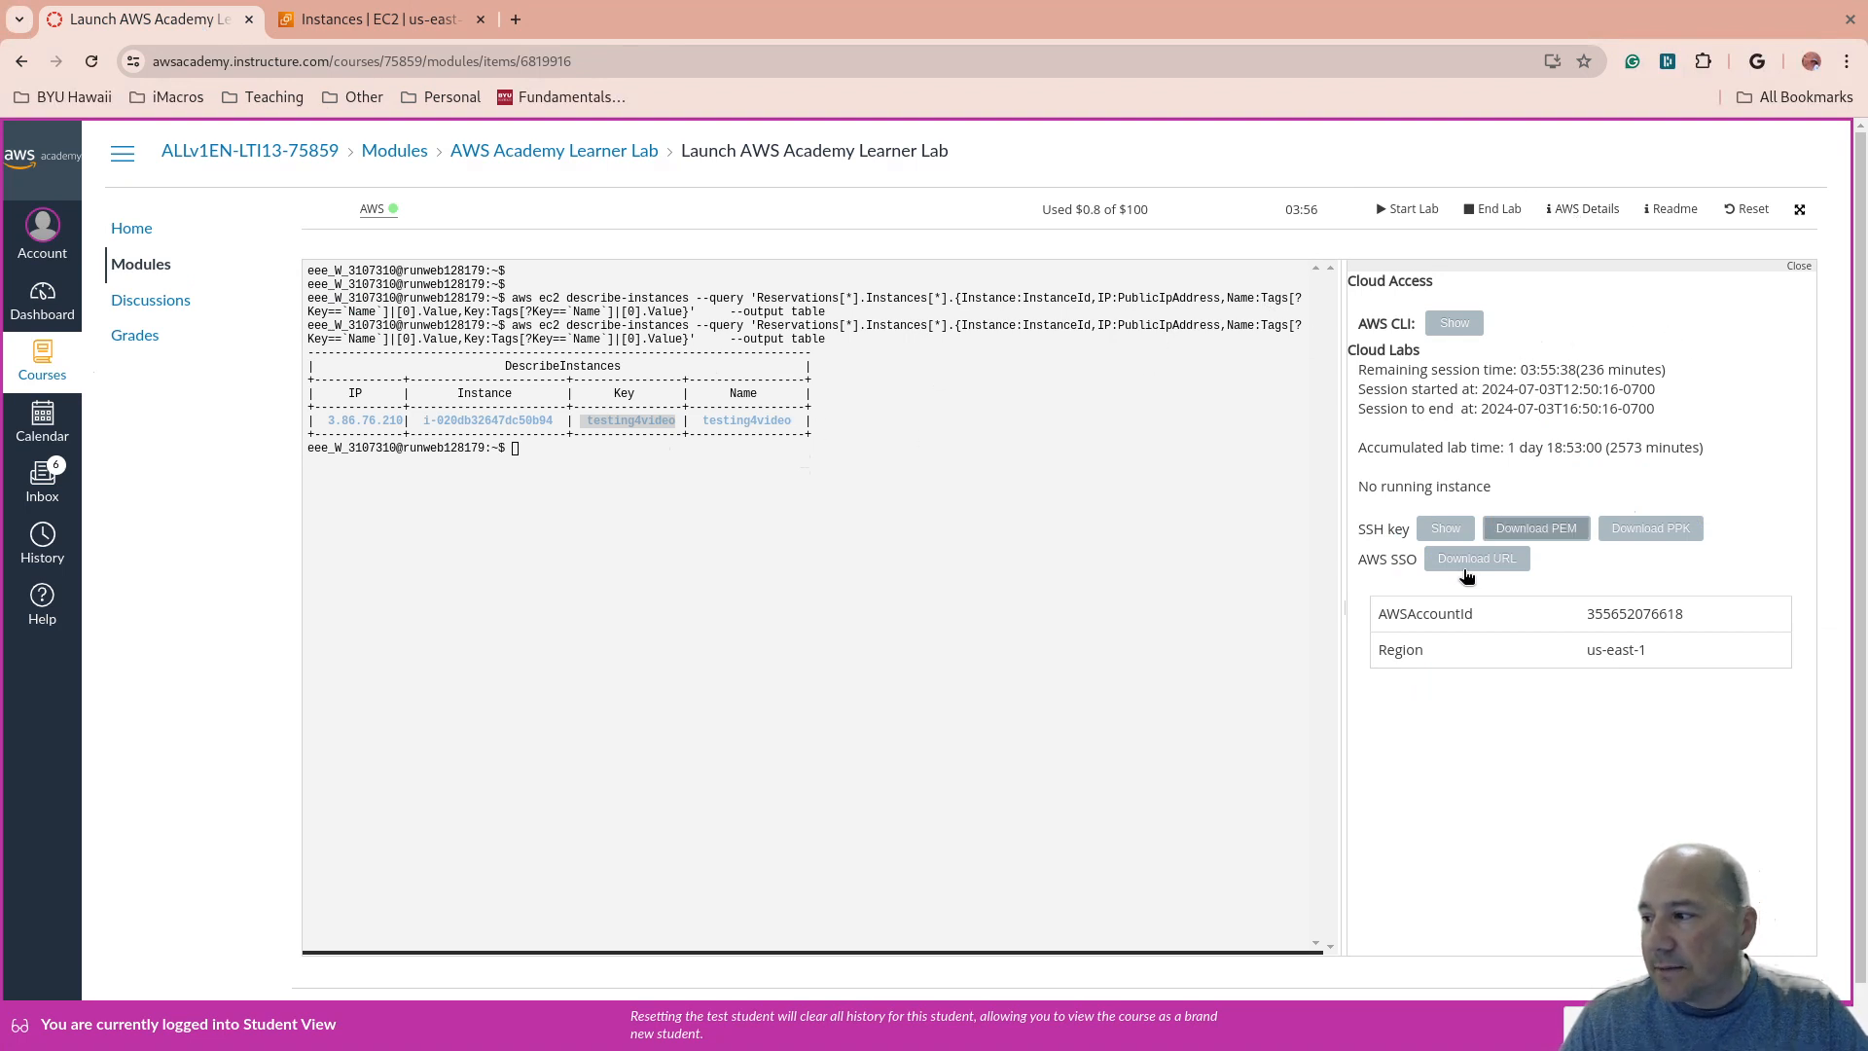
click(1453, 323)
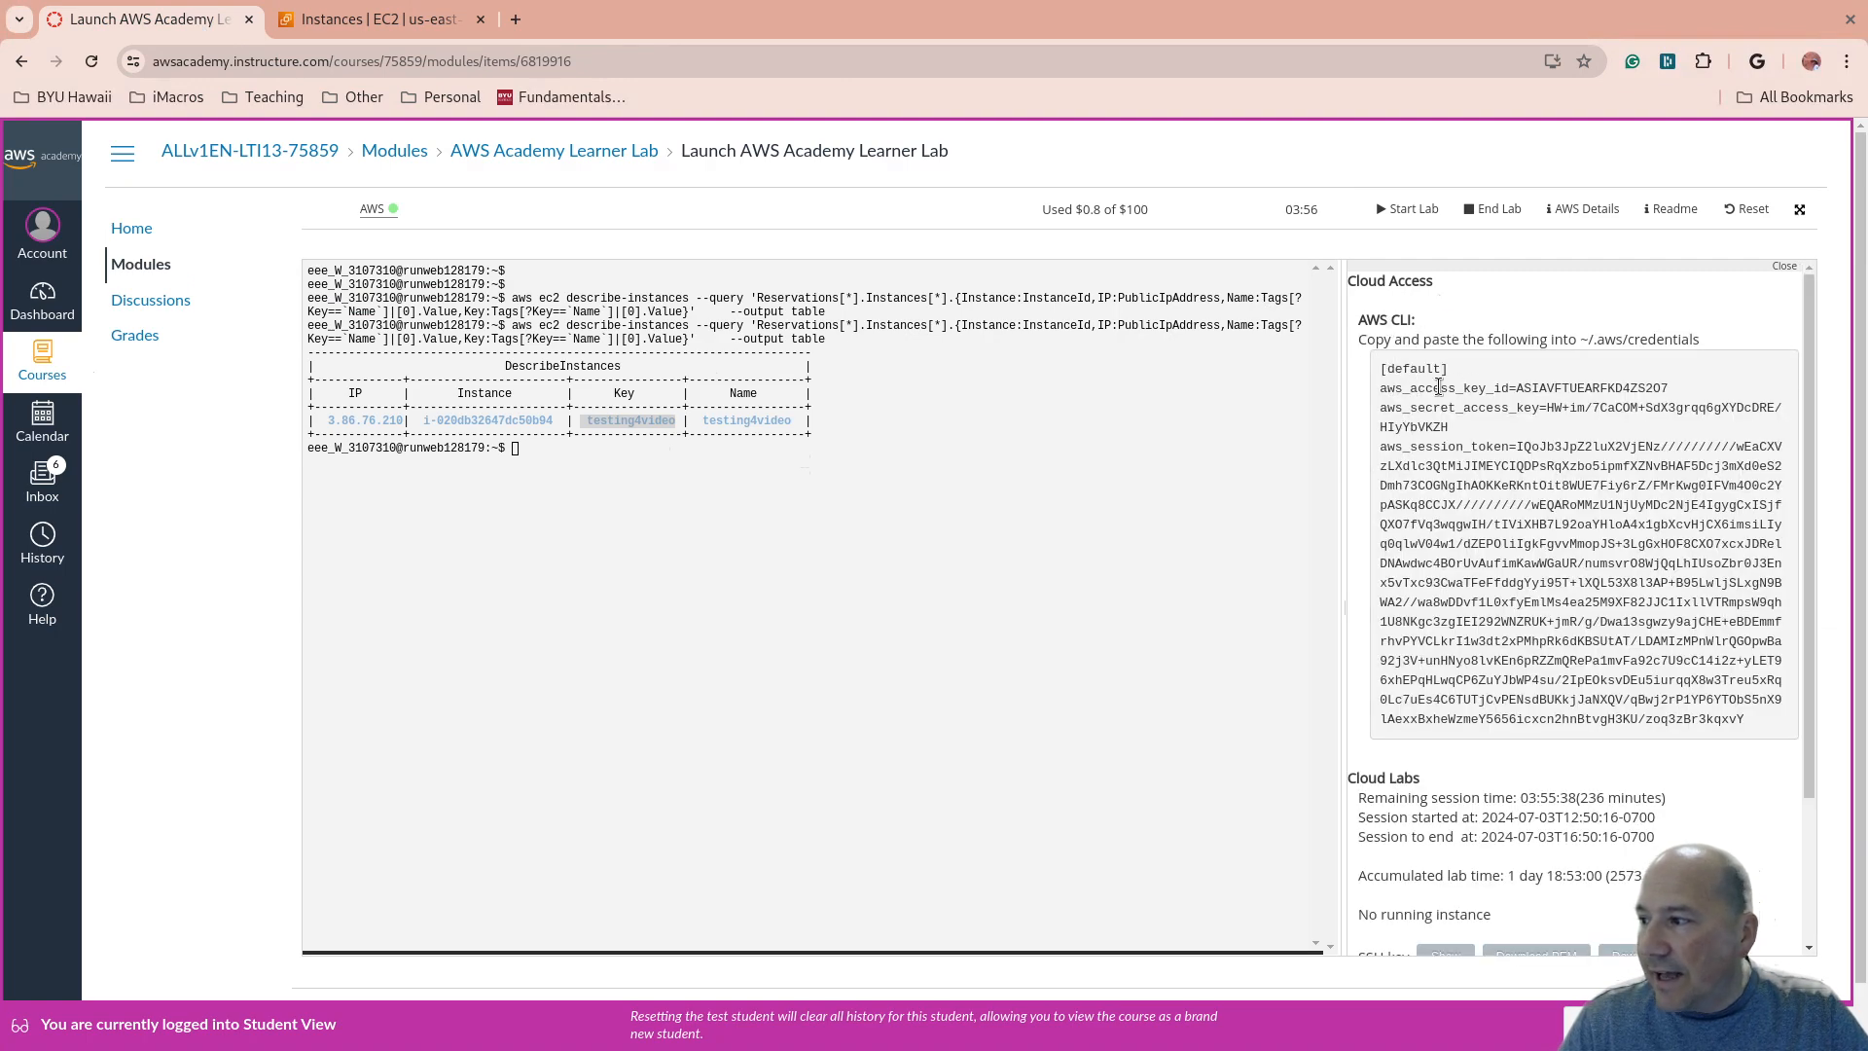
drag(1410, 388, 1695, 399)
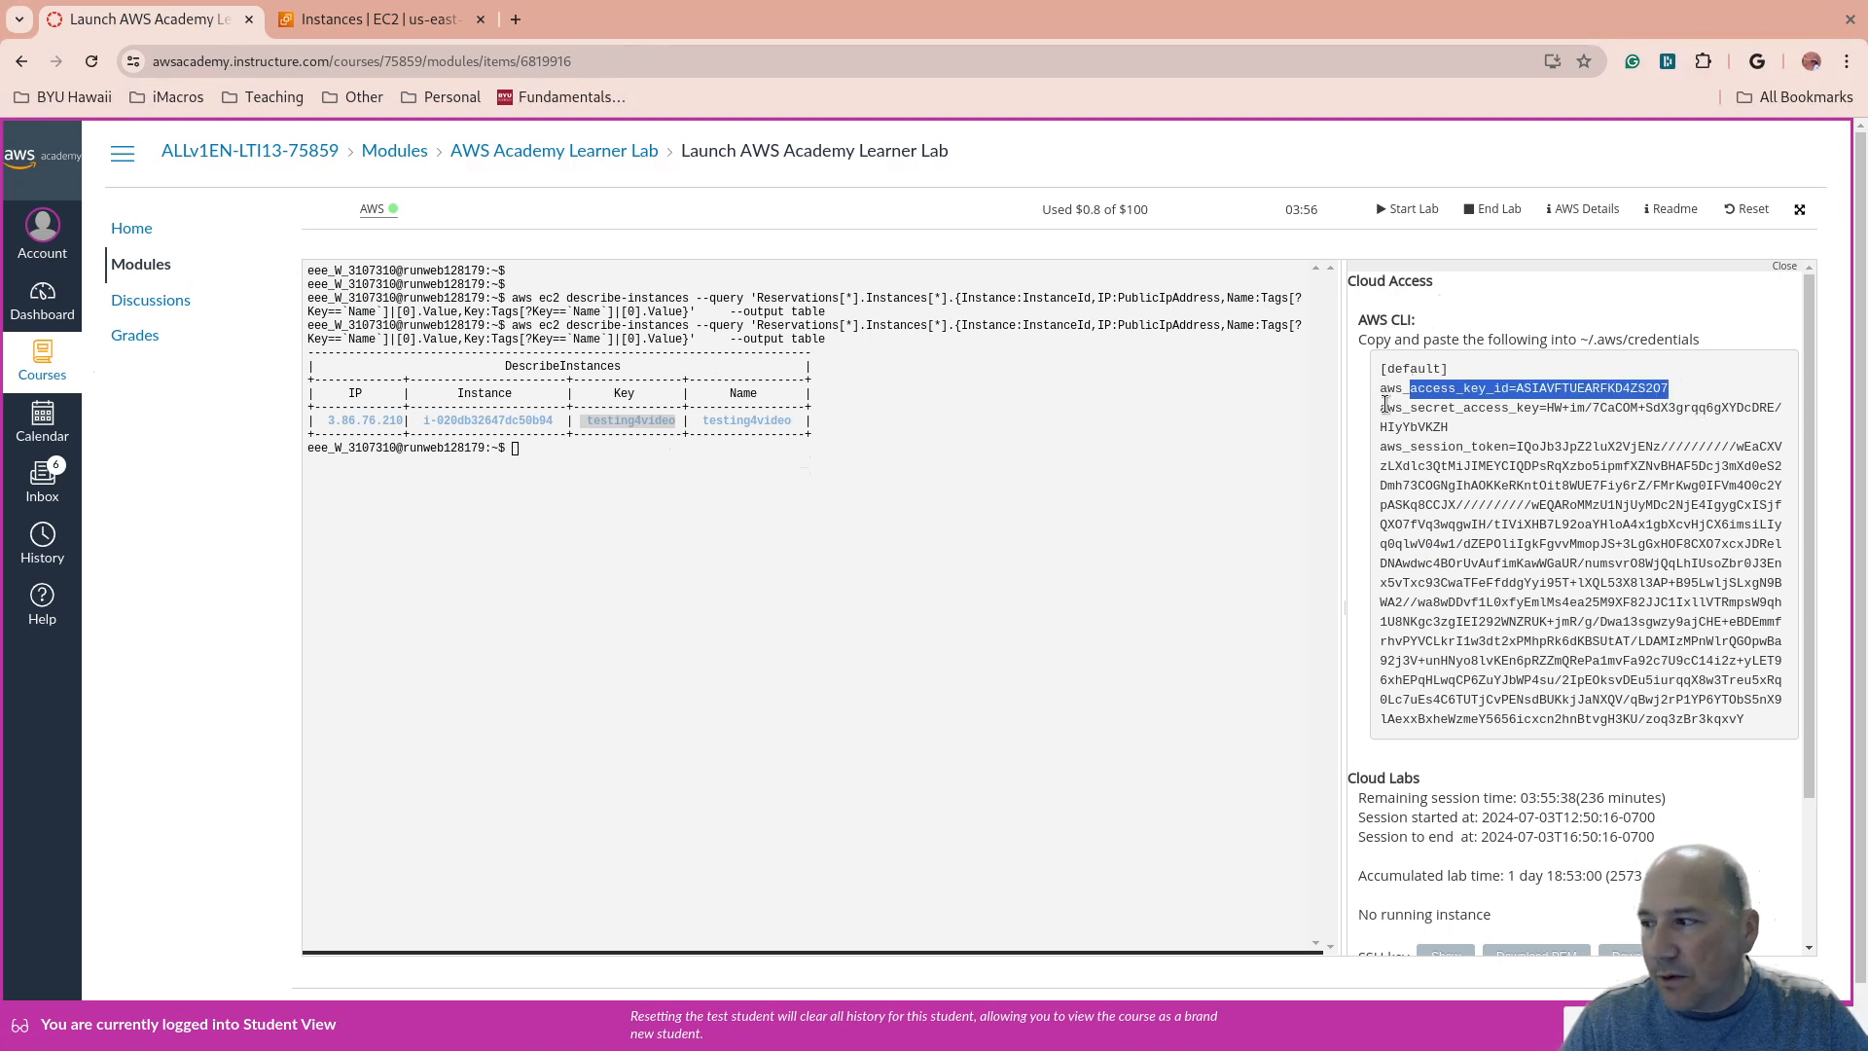
drag(1389, 407, 1789, 418)
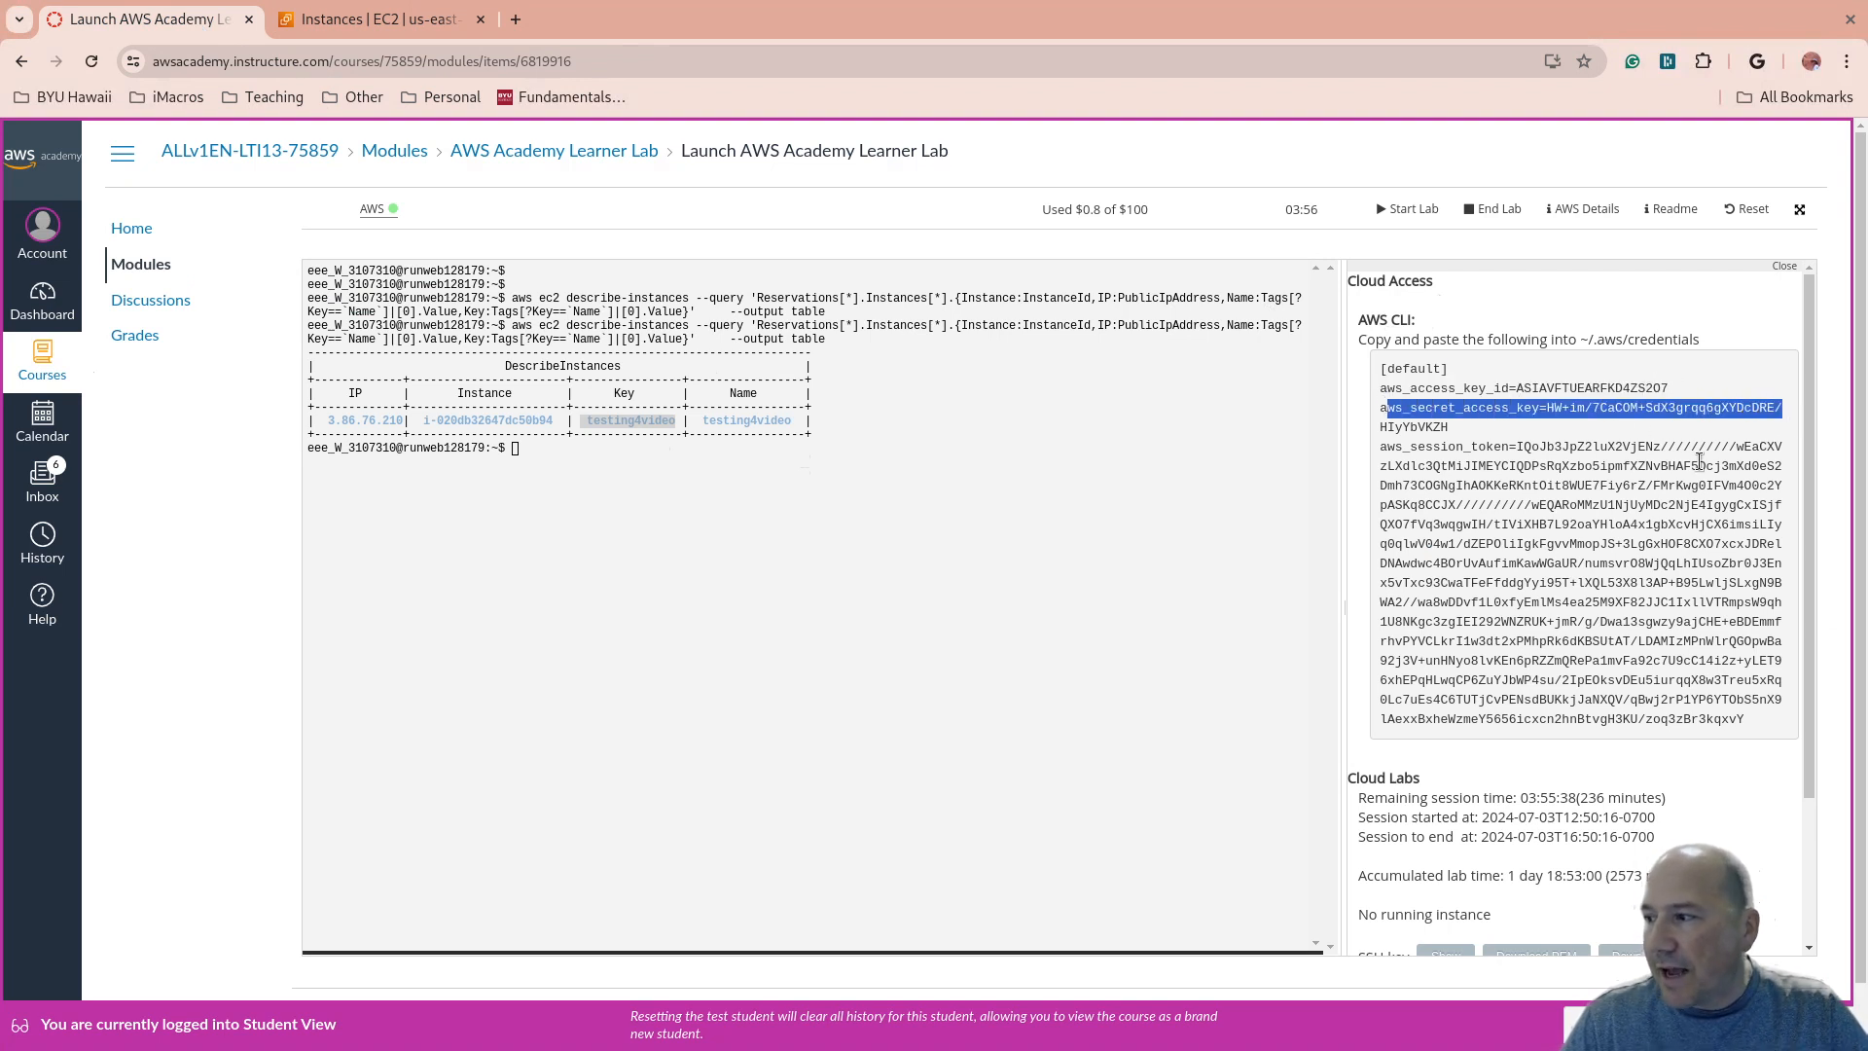
drag(1394, 448, 1760, 744)
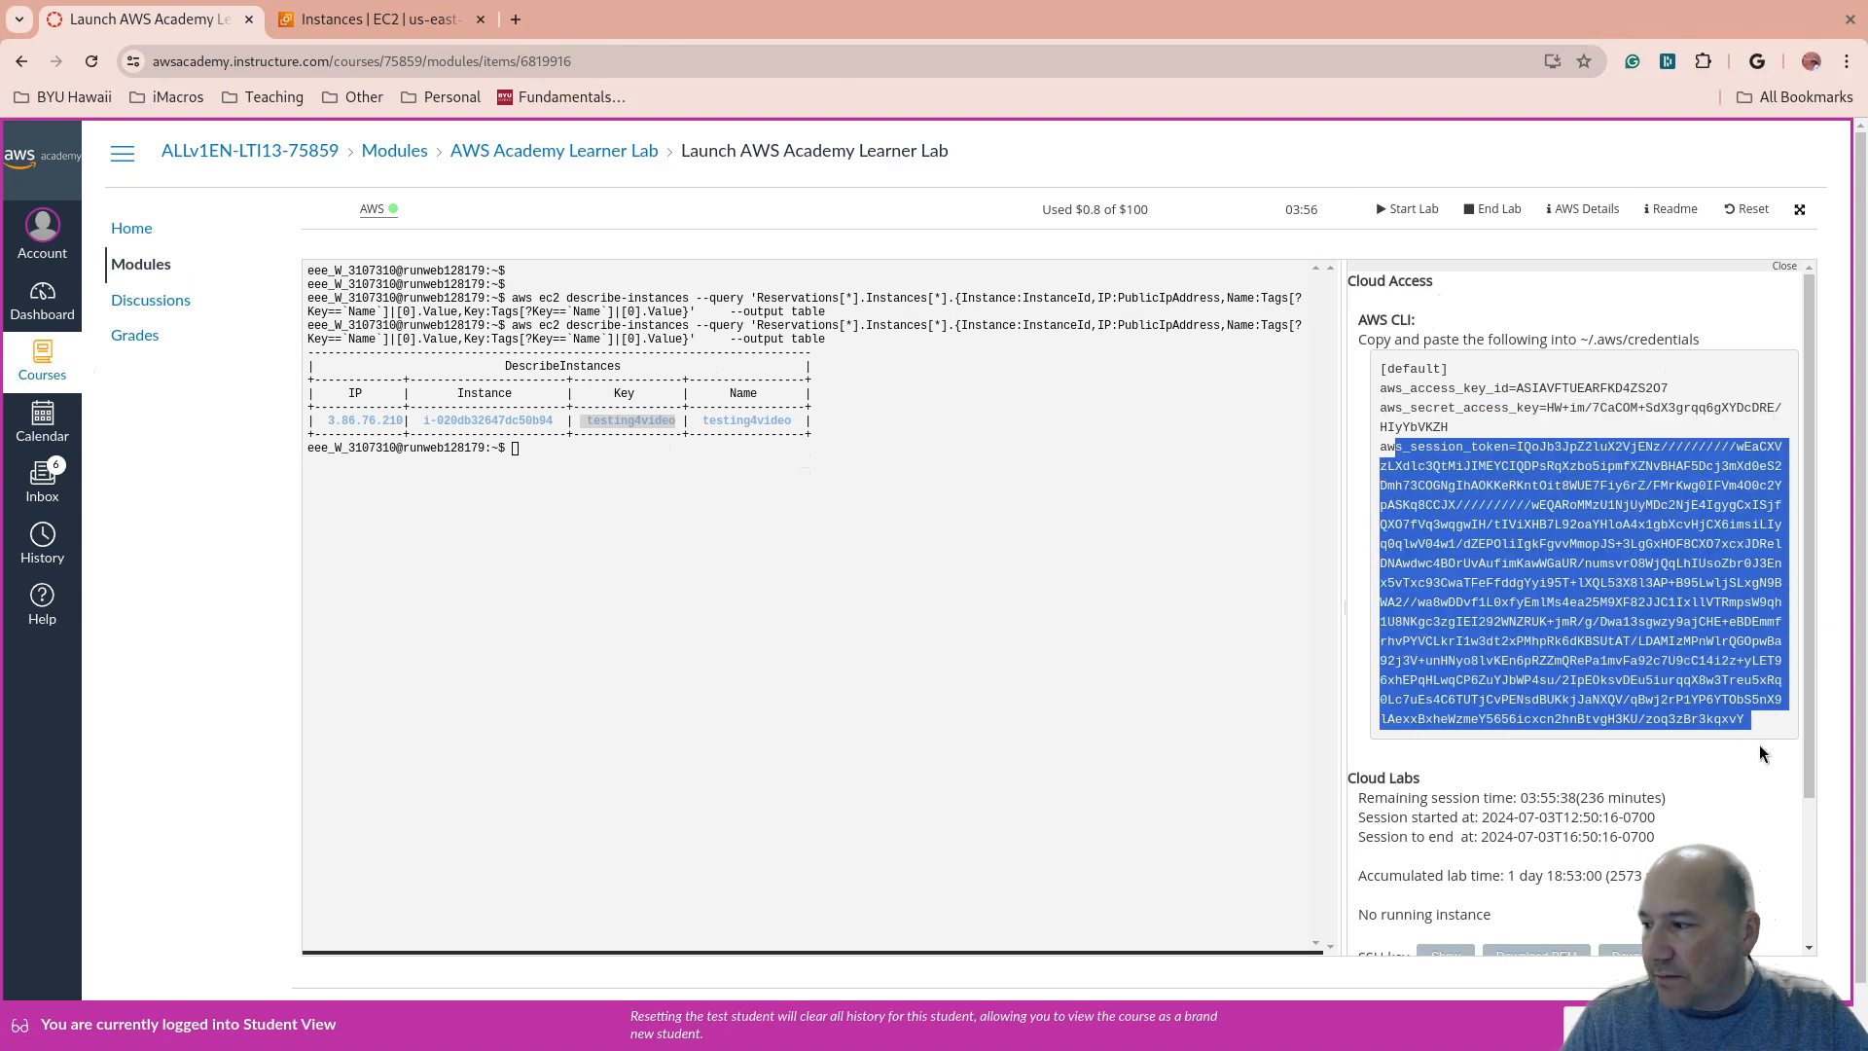
scroll(1409, 679, down, 2)
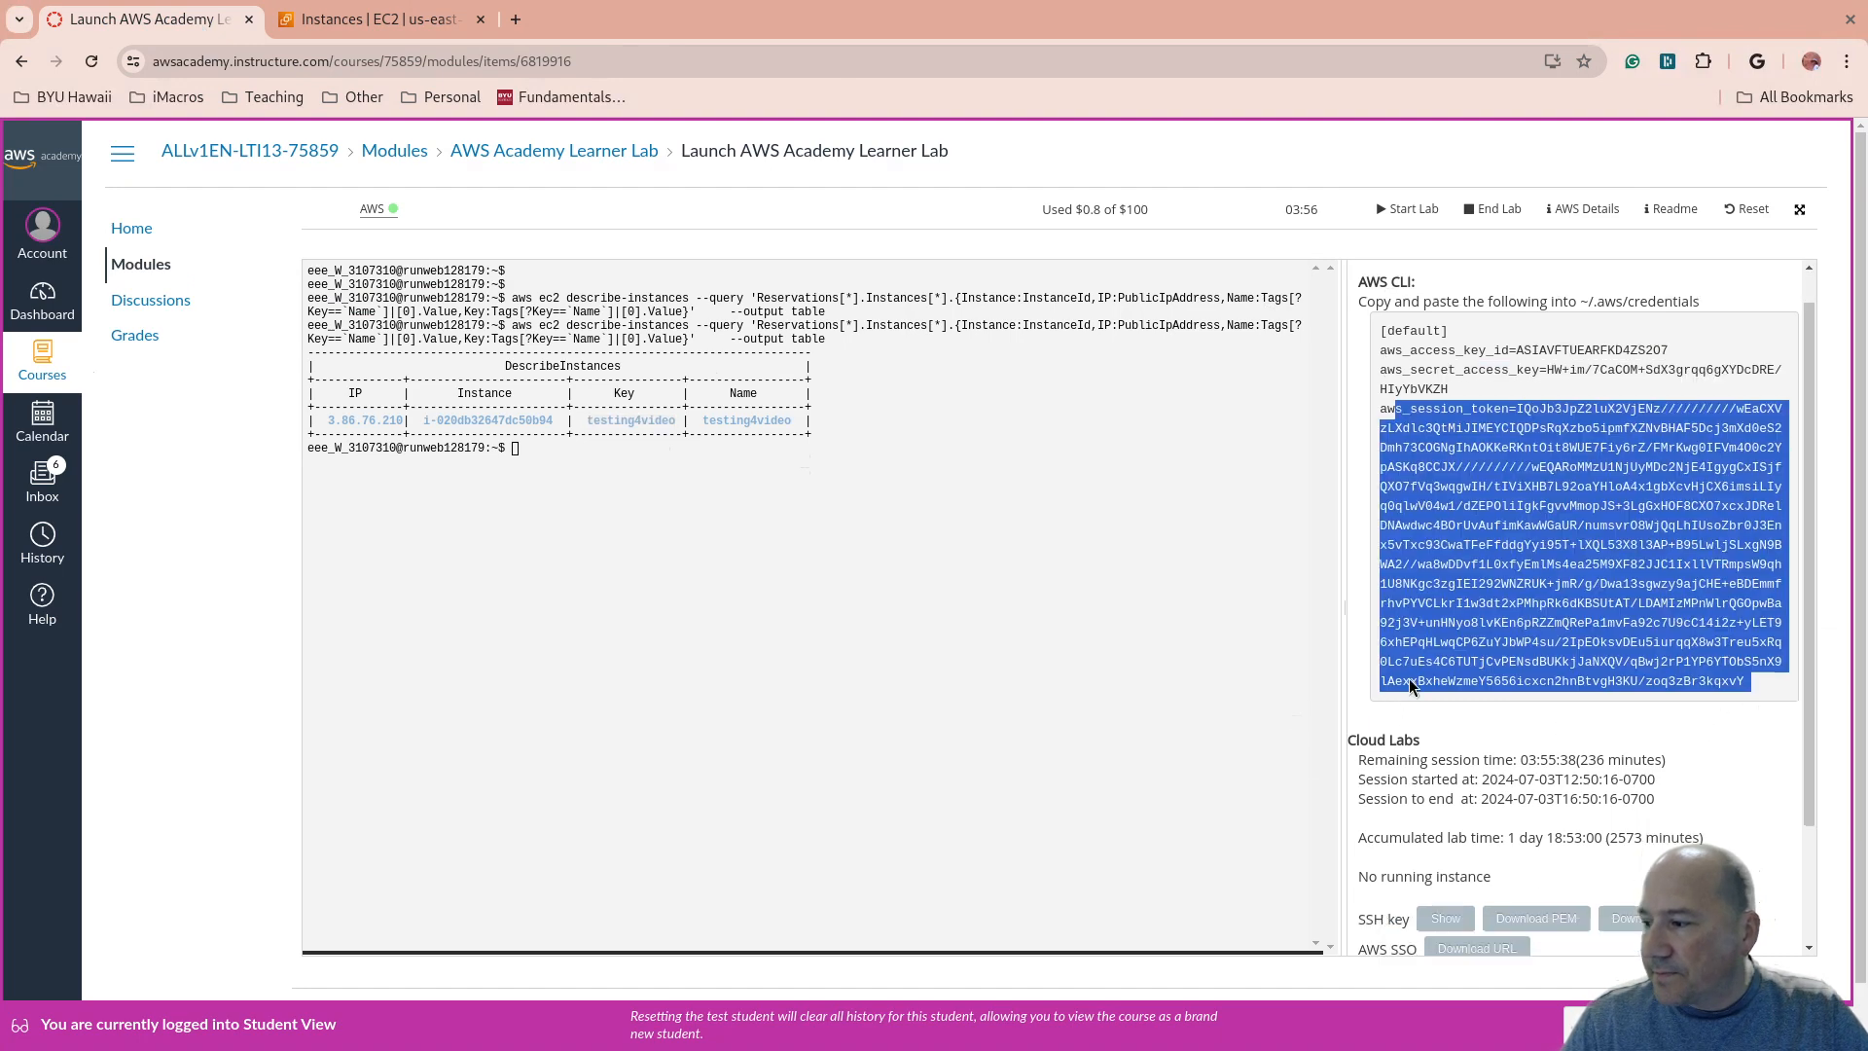
click(1531, 578)
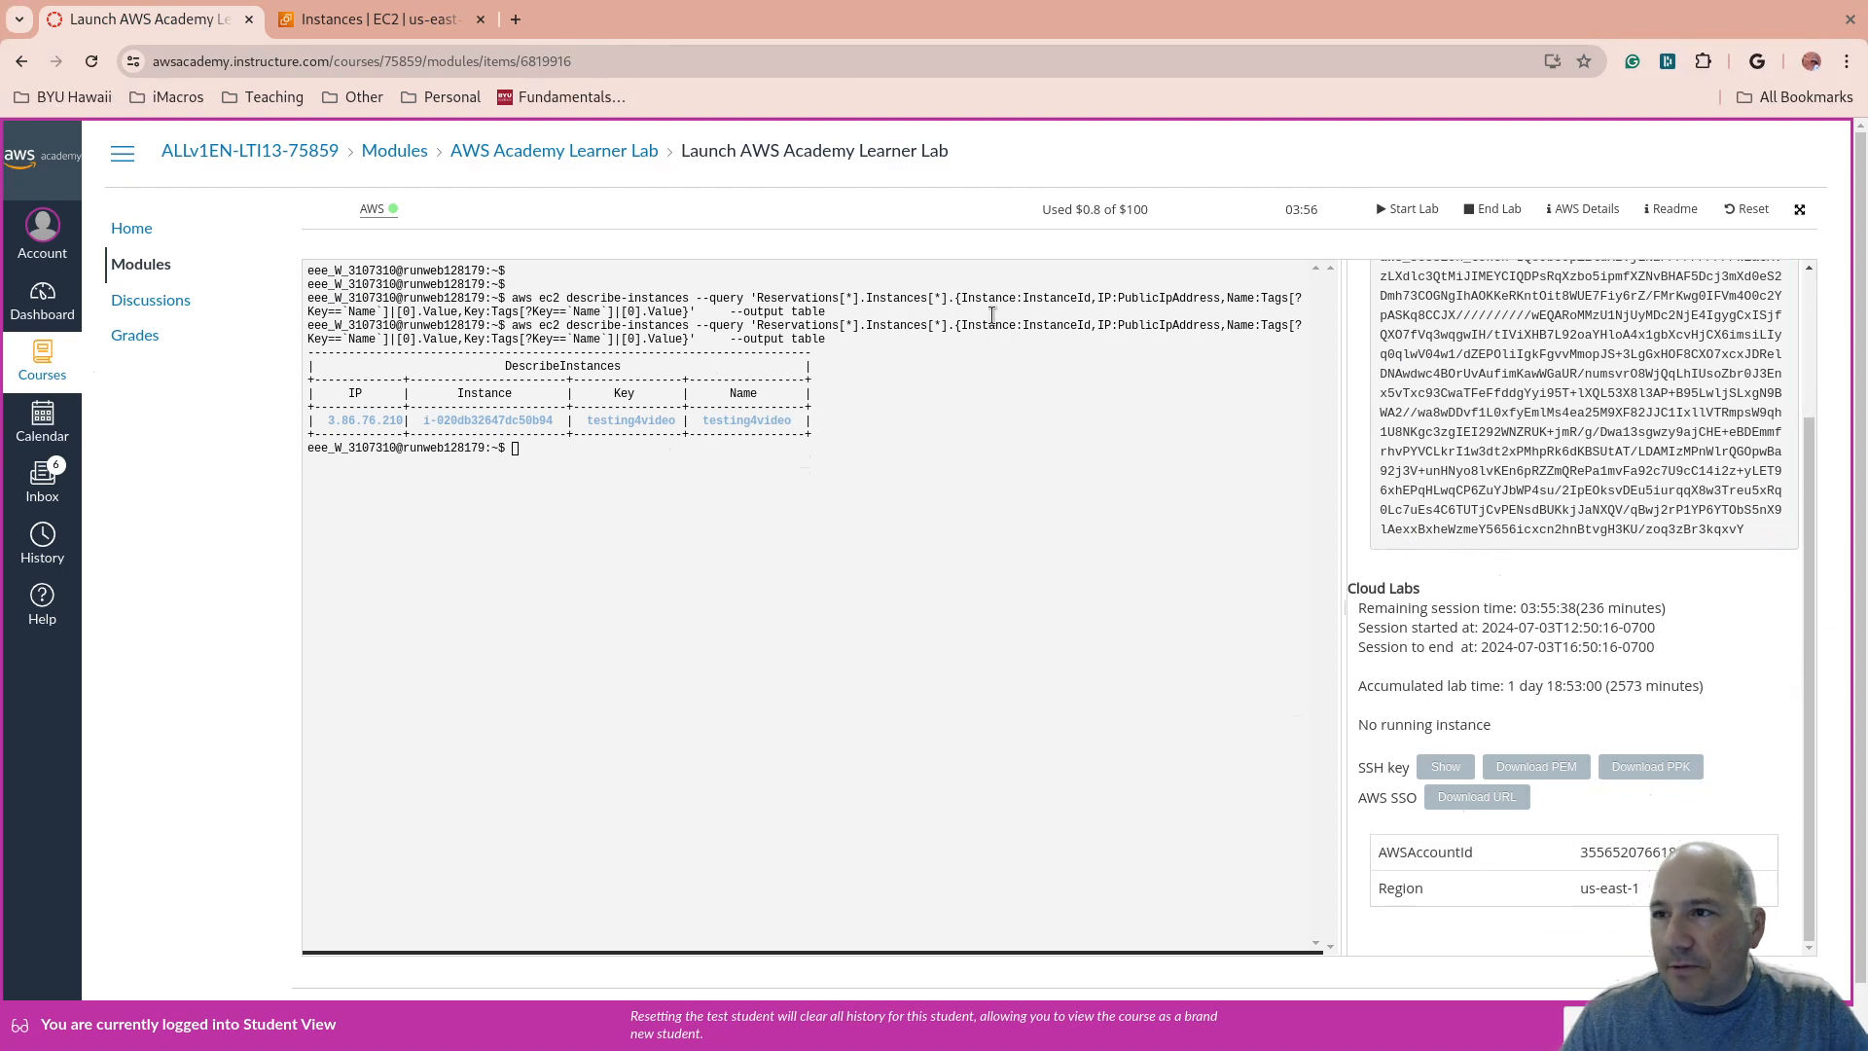
Check the EC2 instances list in the console, then examine the SSH key and AWS SSO download options in the lab's AWS Details.
click(392, 21)
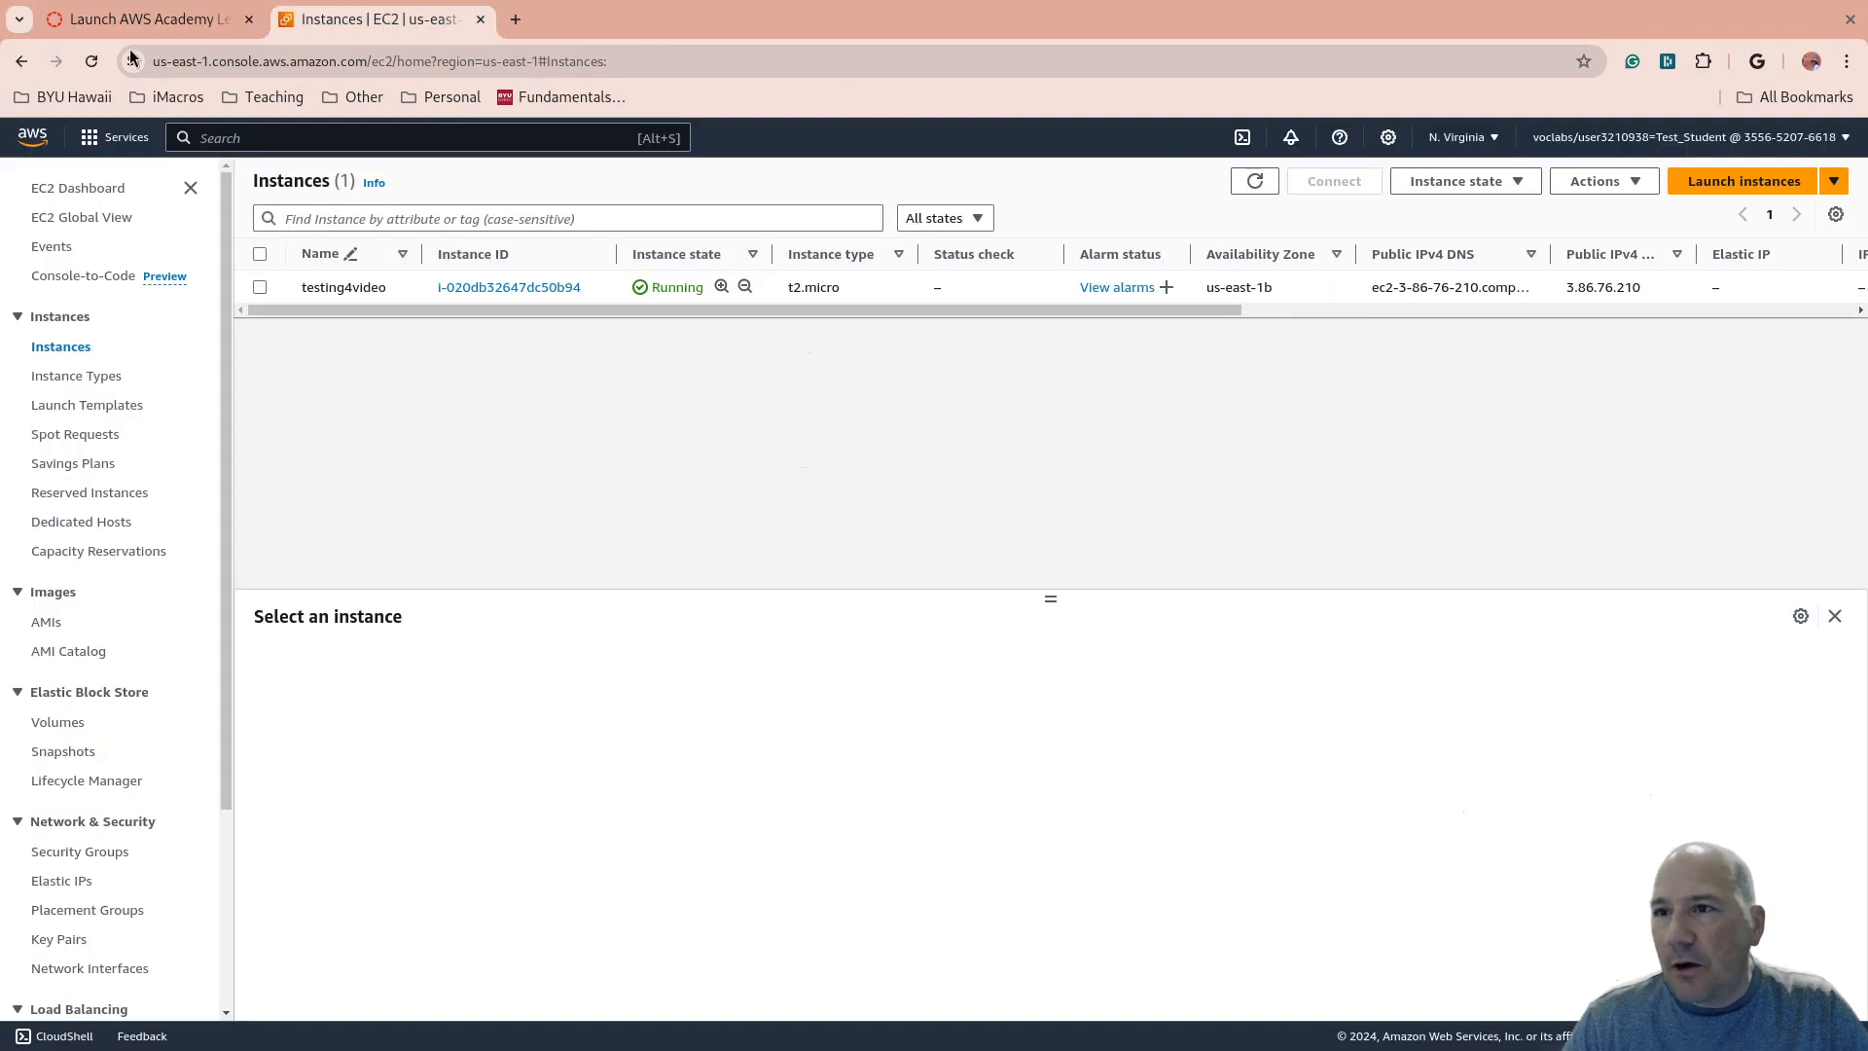
click(138, 21)
scroll(1520, 333, up, 2)
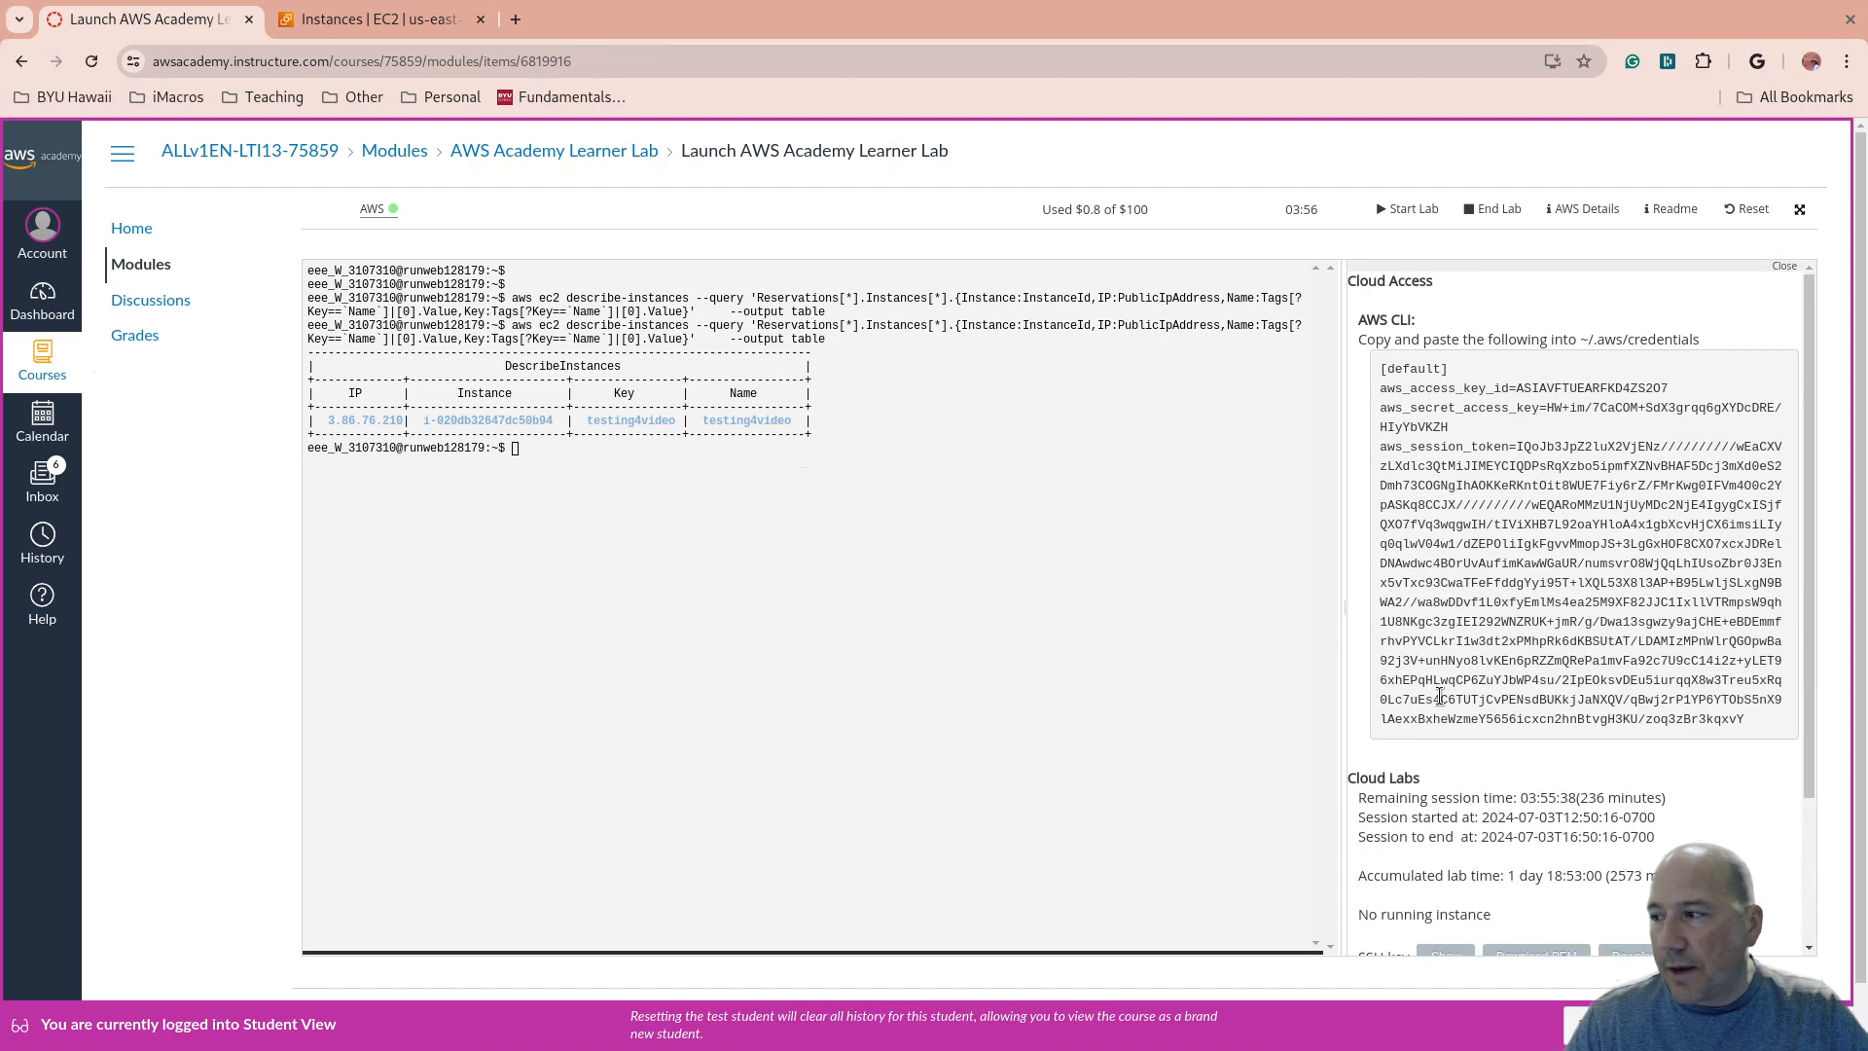
scroll(1496, 604, down, 3)
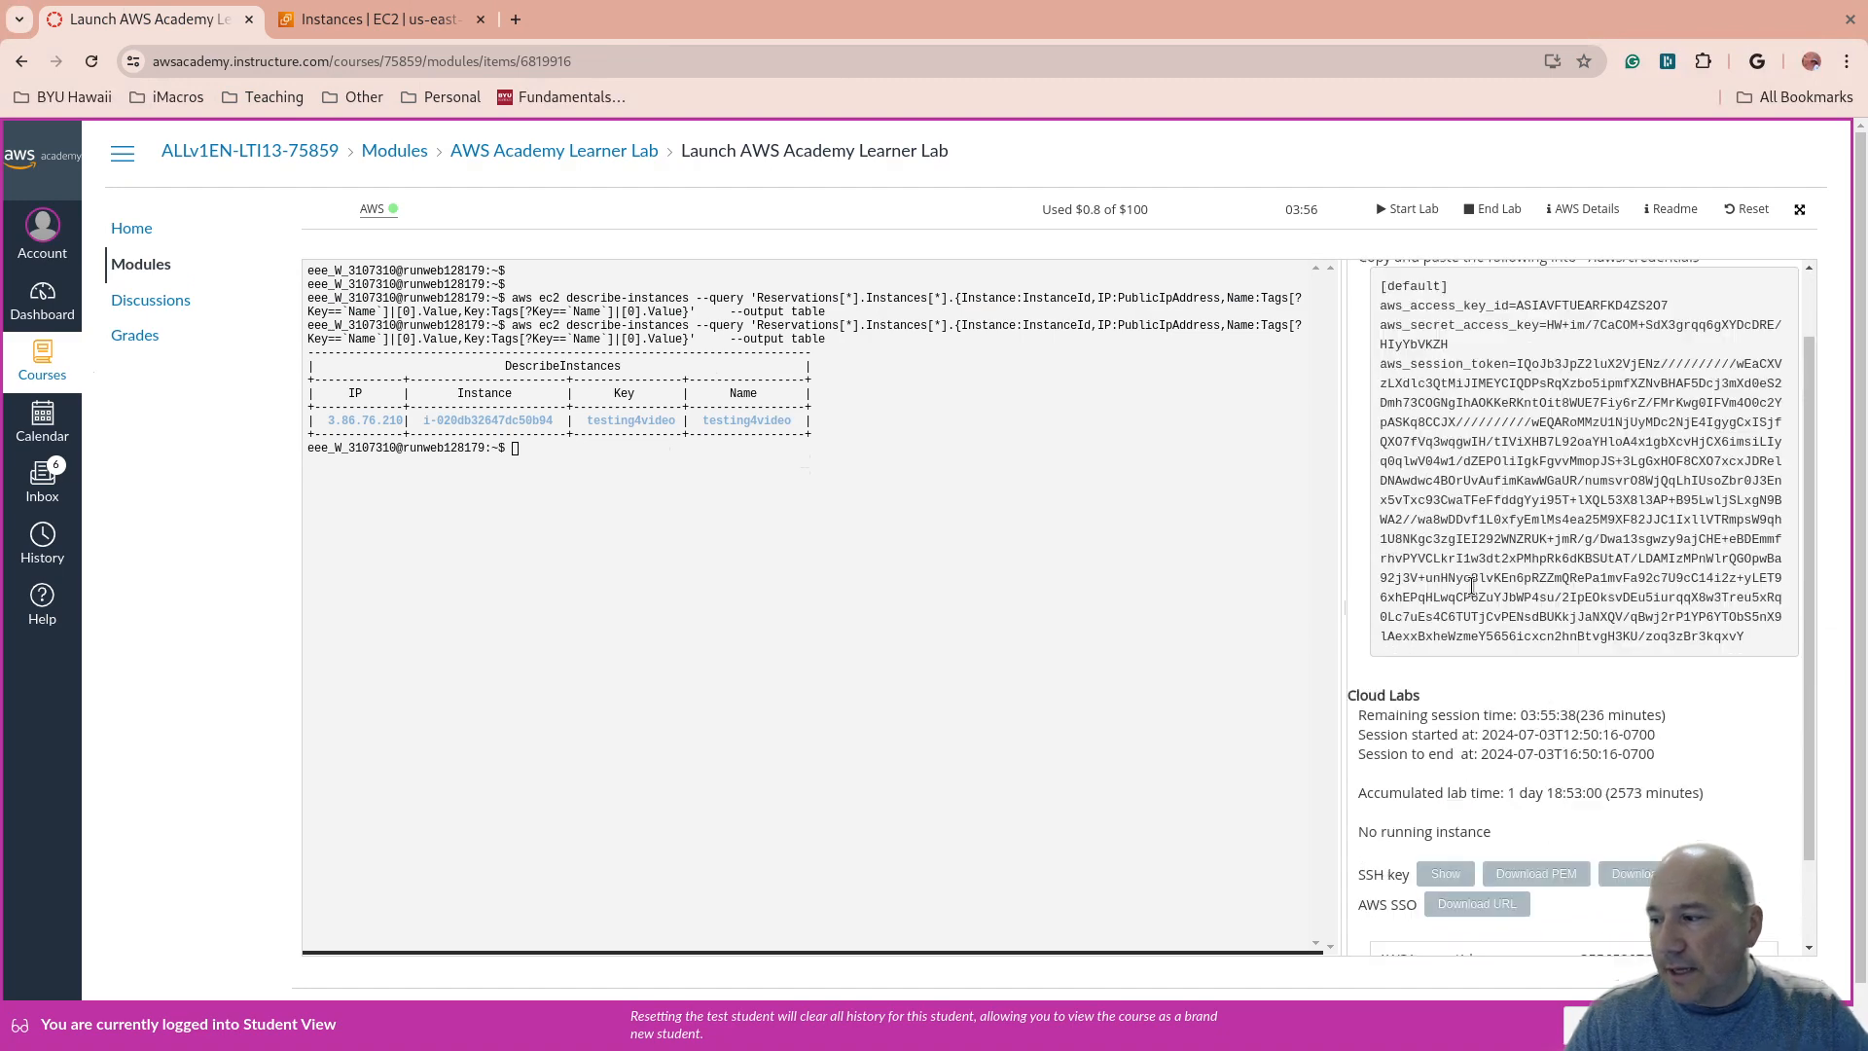
scroll(1580, 640, down, 1)
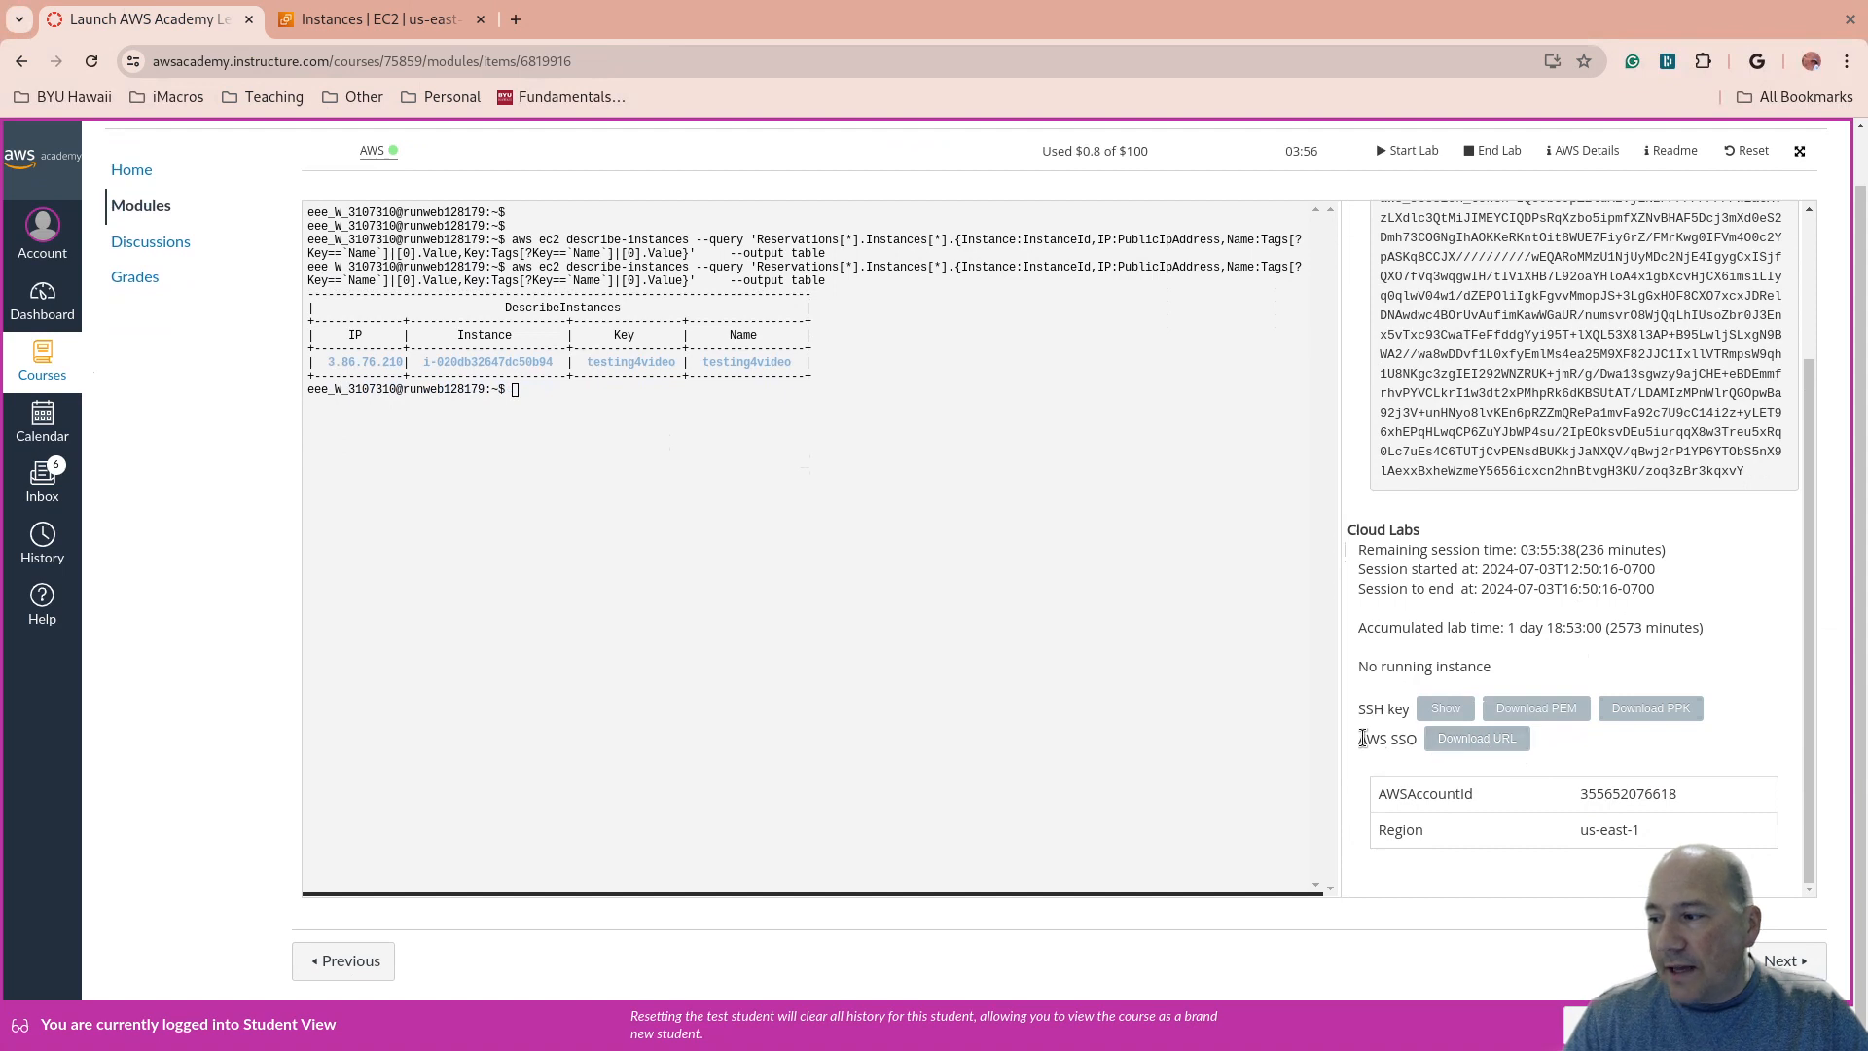
drag(1352, 739, 1417, 737)
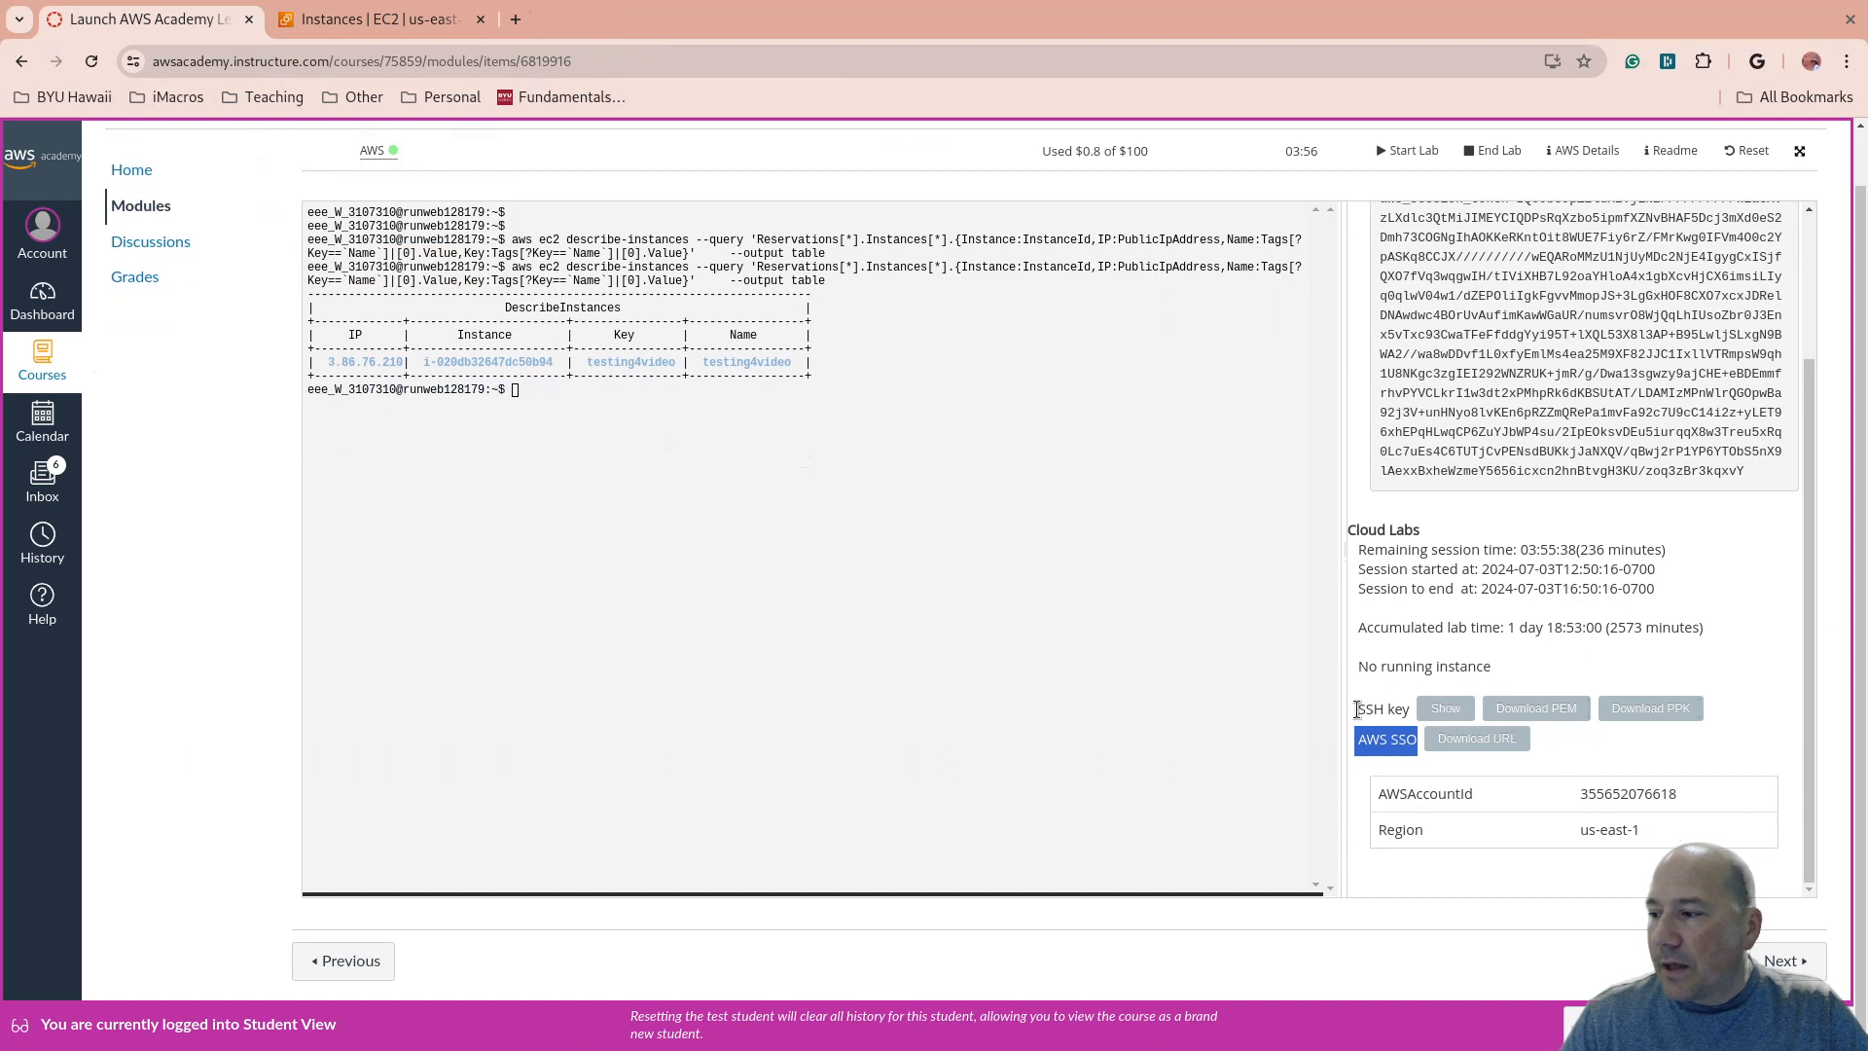
drag(1360, 710, 1728, 710)
click(1728, 710)
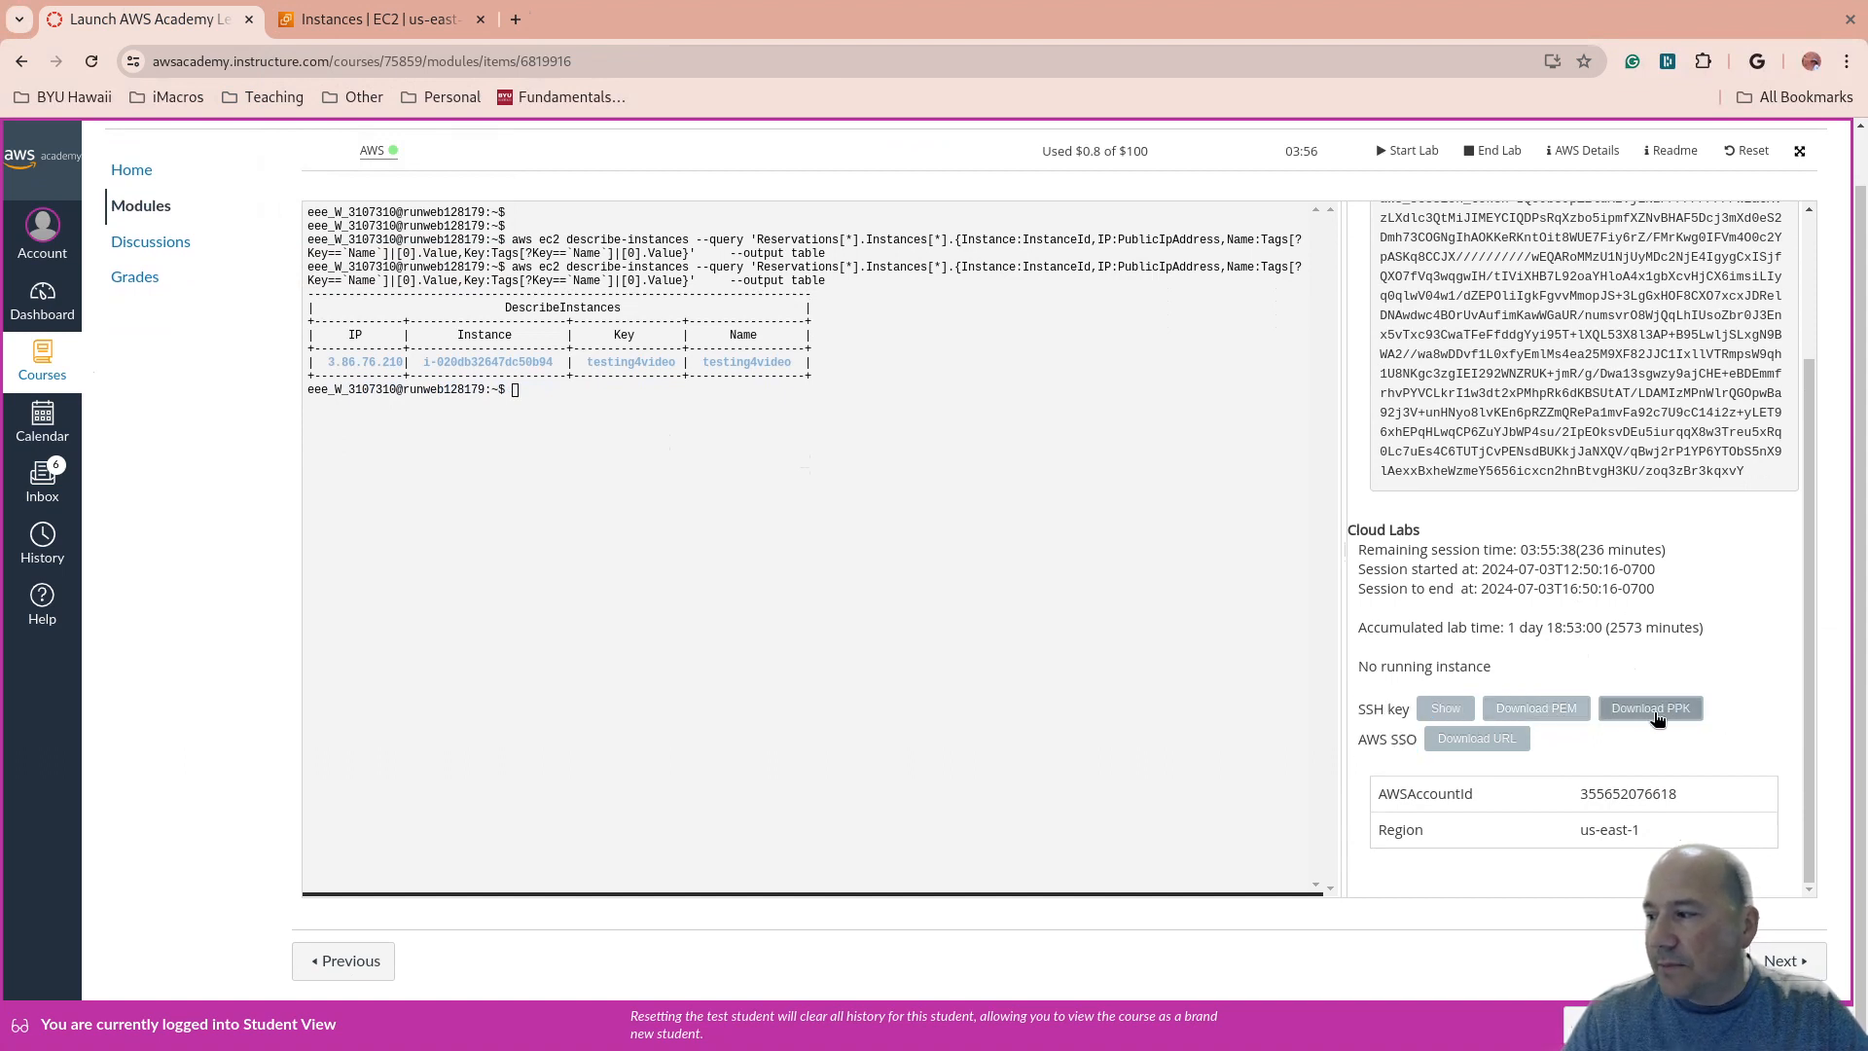
Reveal the SSH private key in the AWS Details, look through it and widen the details pane to fit its lines.
click(1446, 709)
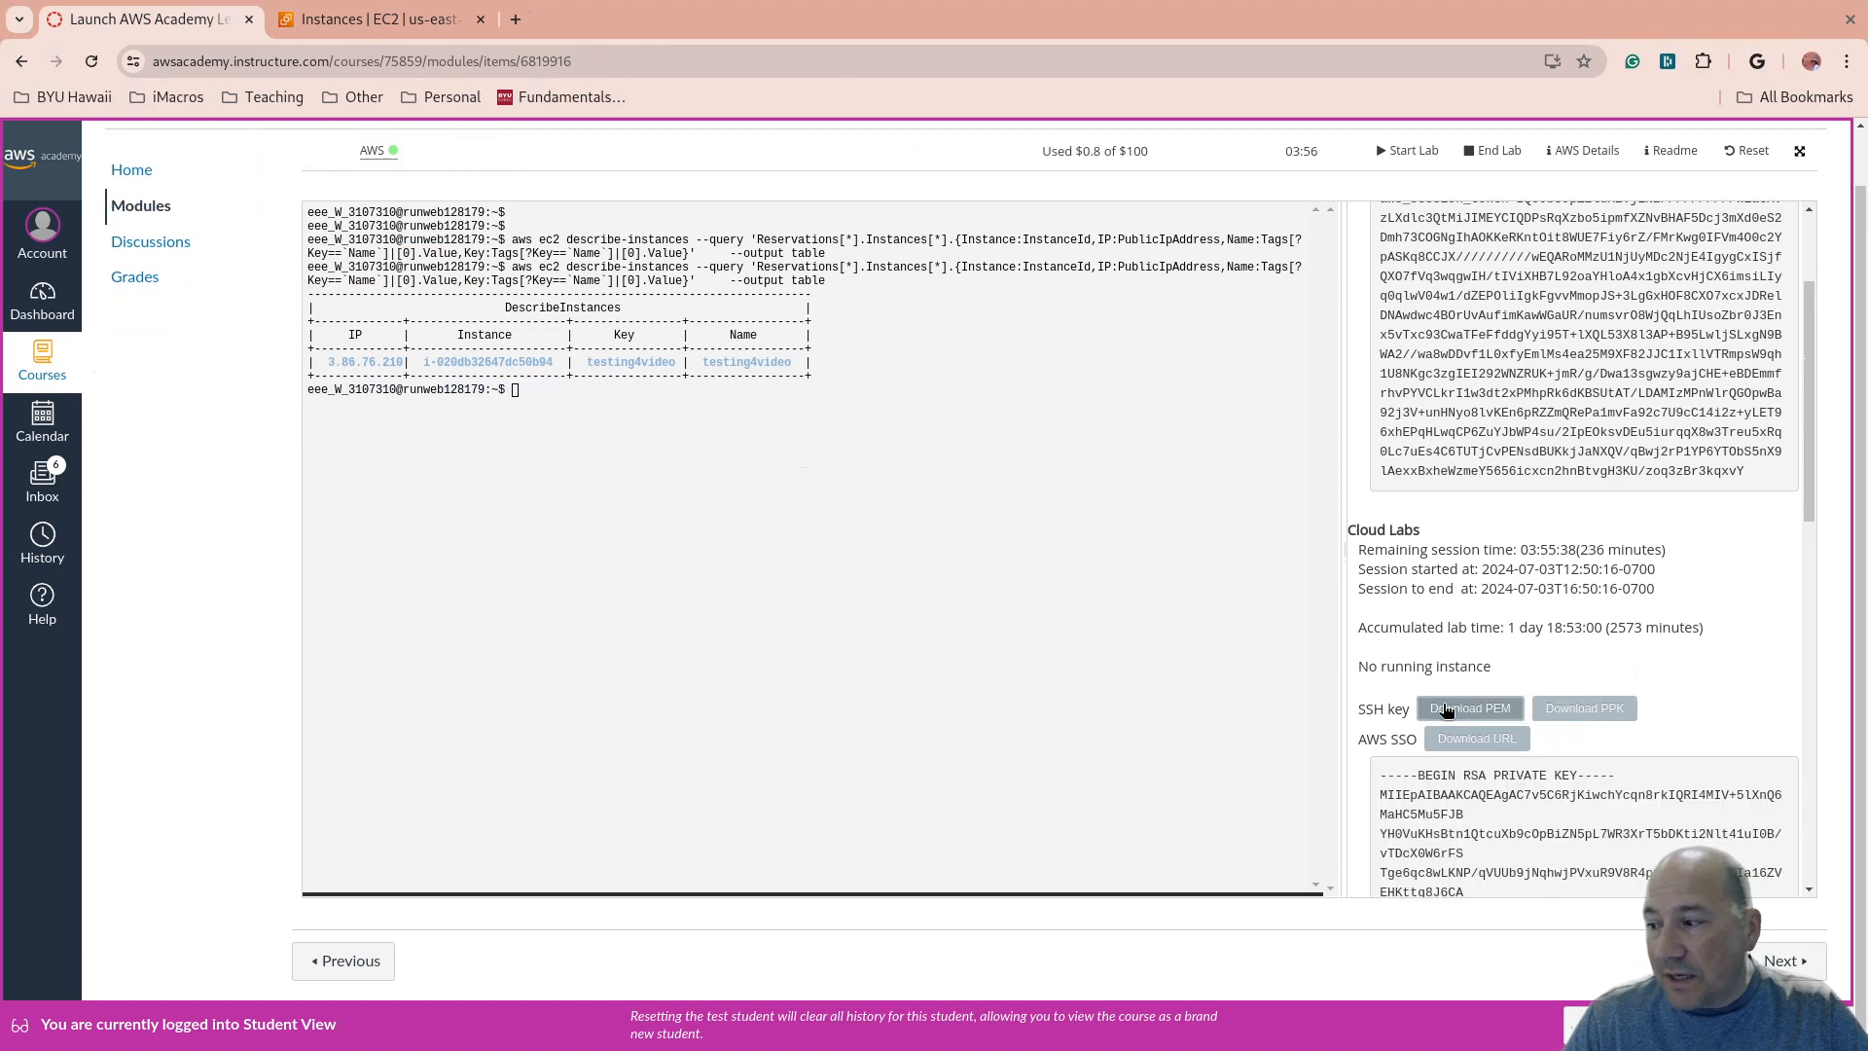
scroll(1486, 638, down, 3)
scroll(1486, 637, down, 10)
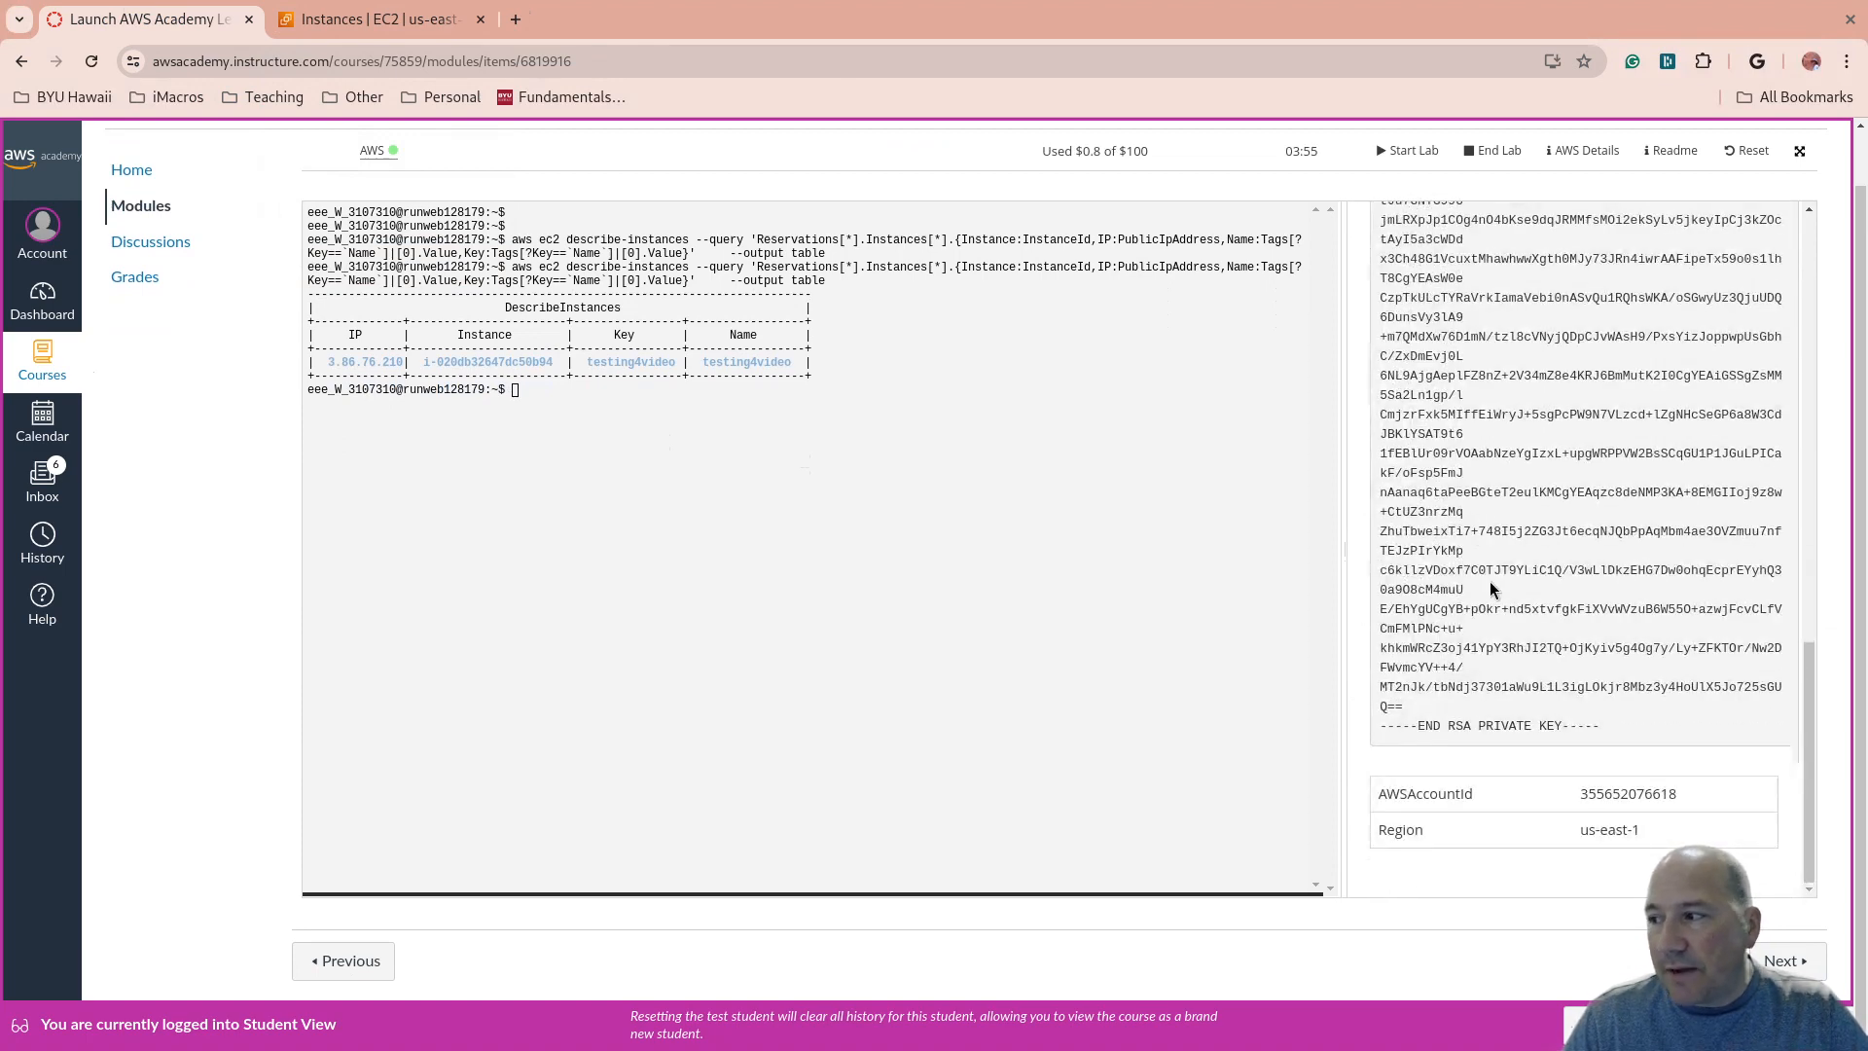
scroll(1051, 546, up, 1)
scroll(1579, 571, up, 6)
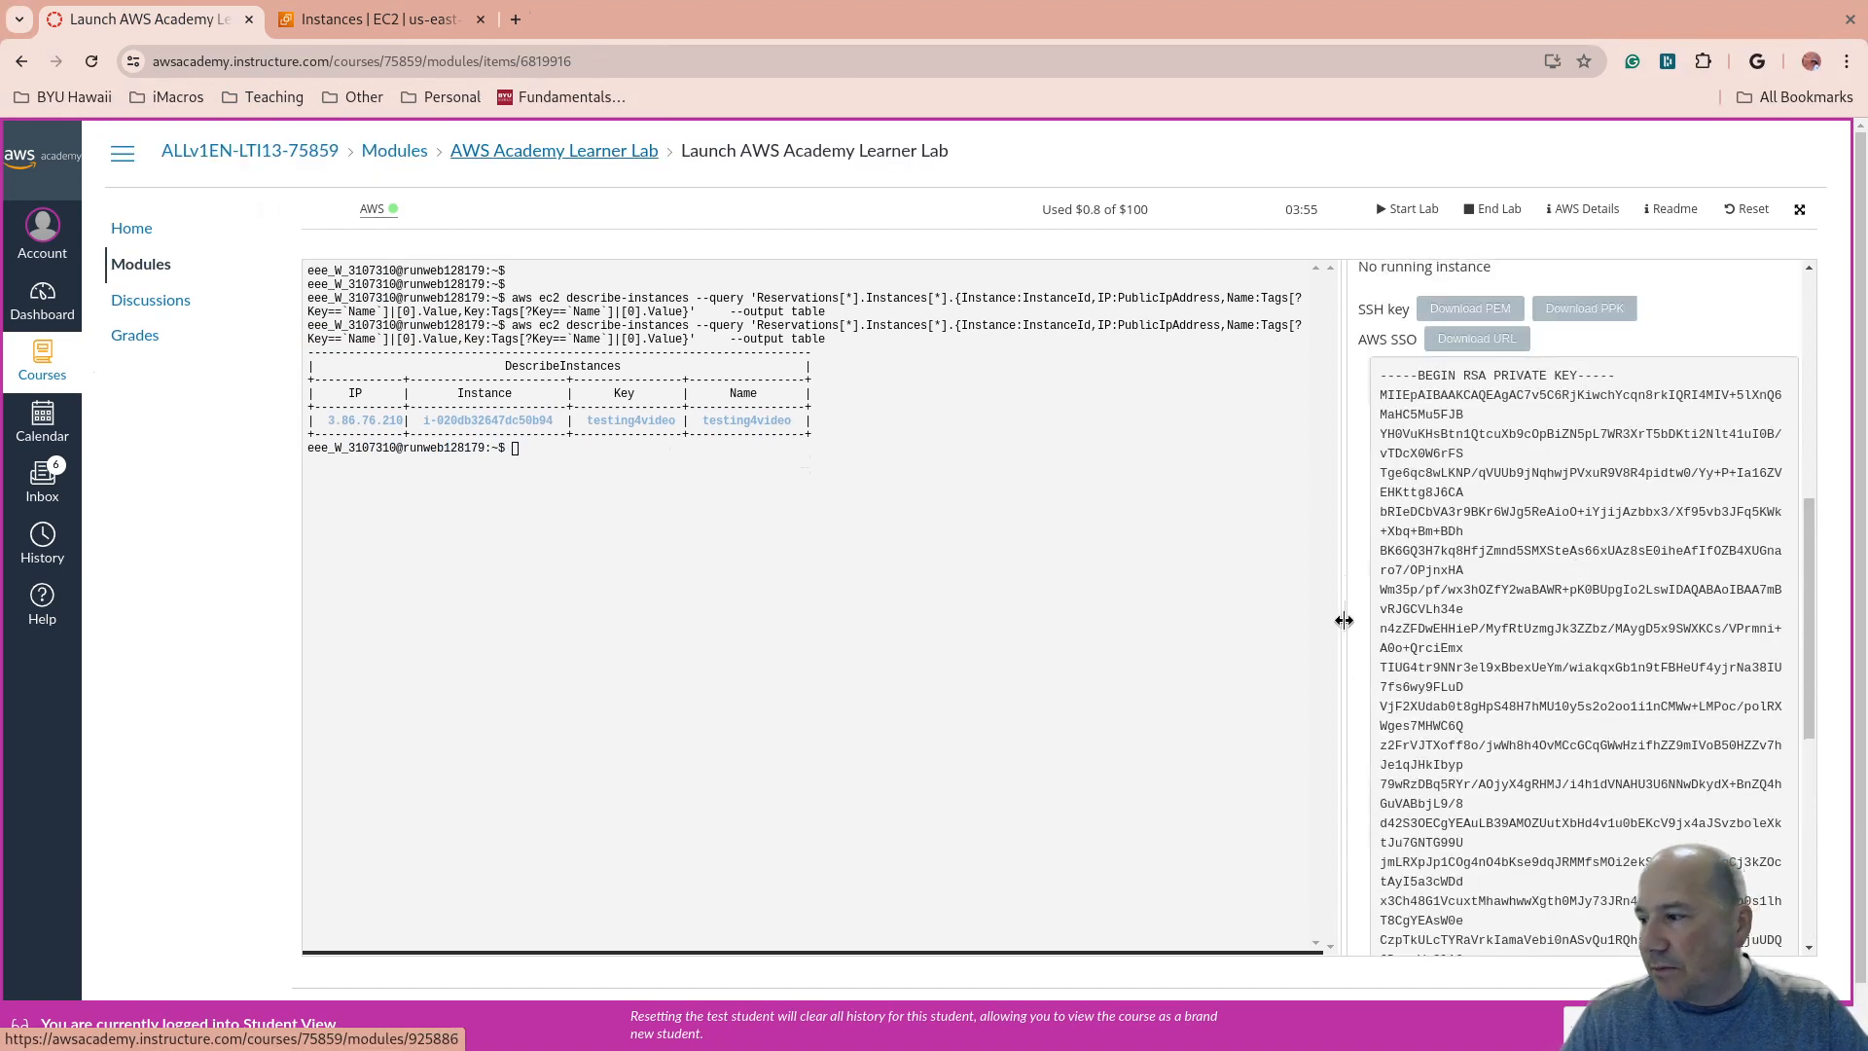
drag(1339, 617, 1053, 610)
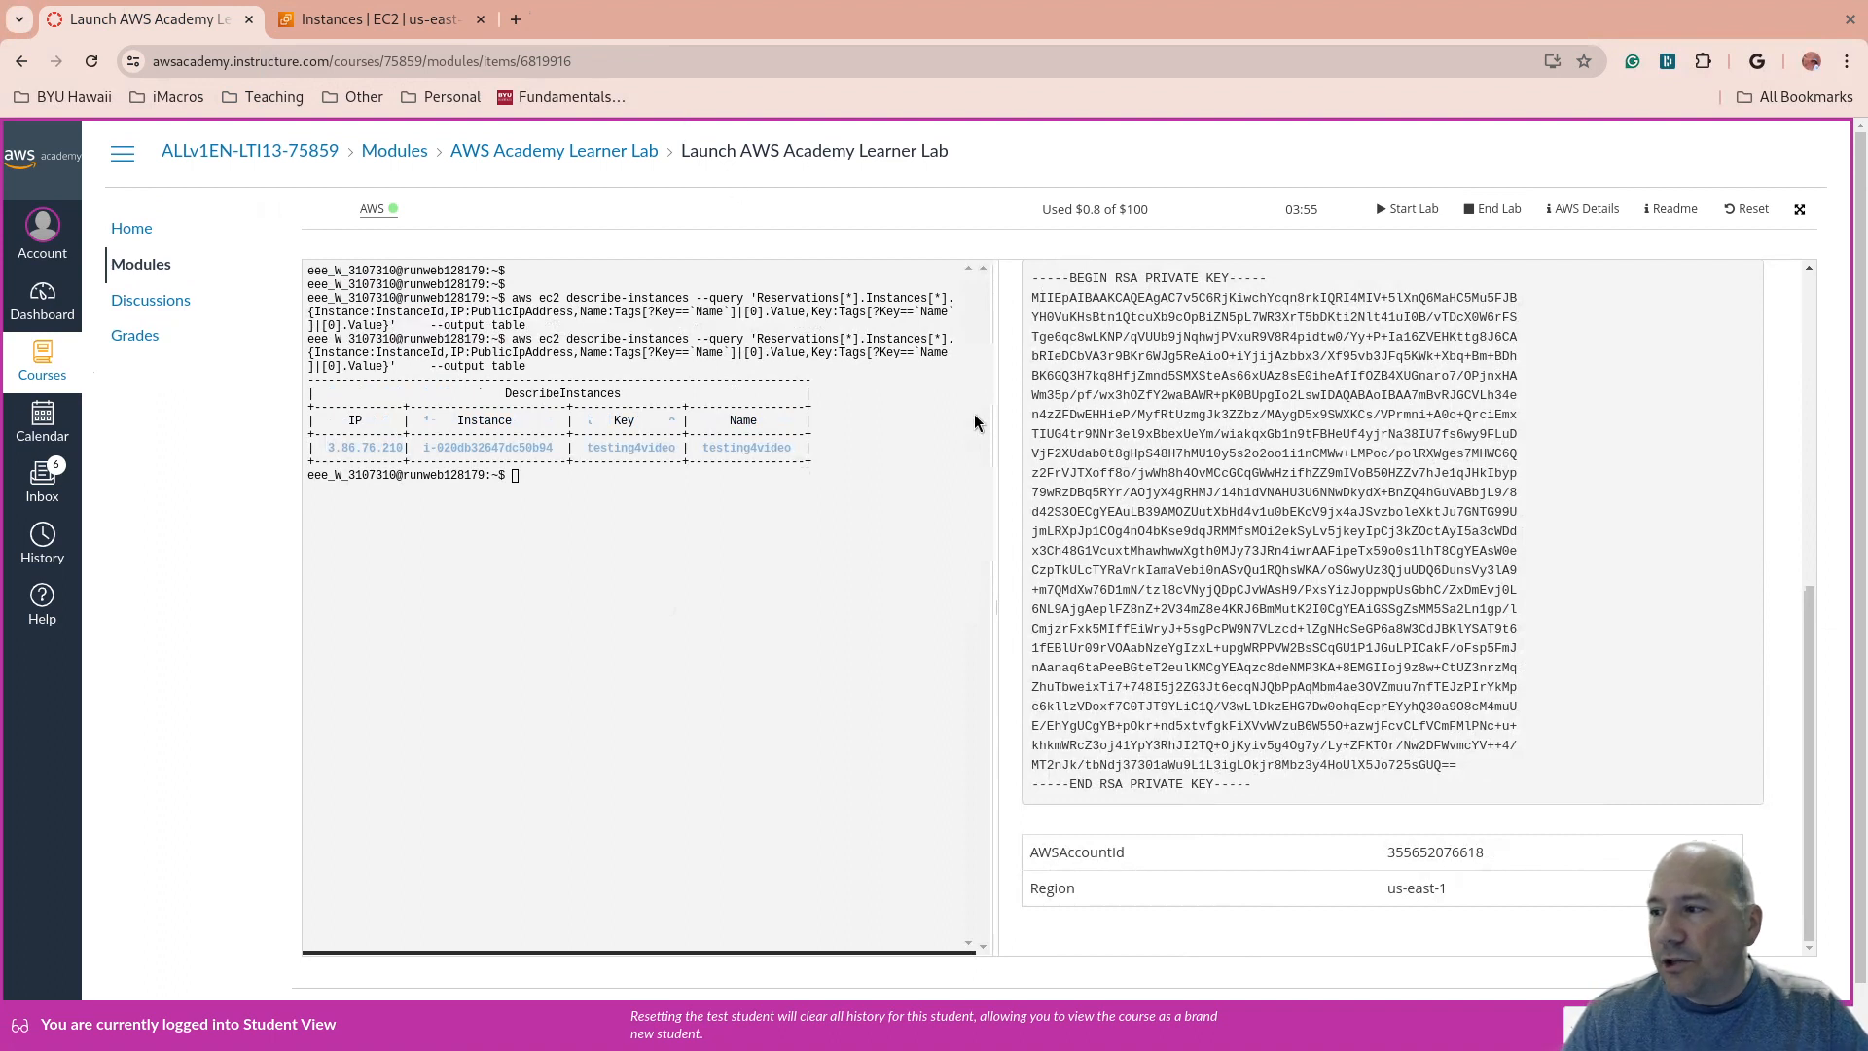
Revisit the EC2 instances list in the console and return to the AWS CLI credentials in the lab's AWS Details.
click(397, 21)
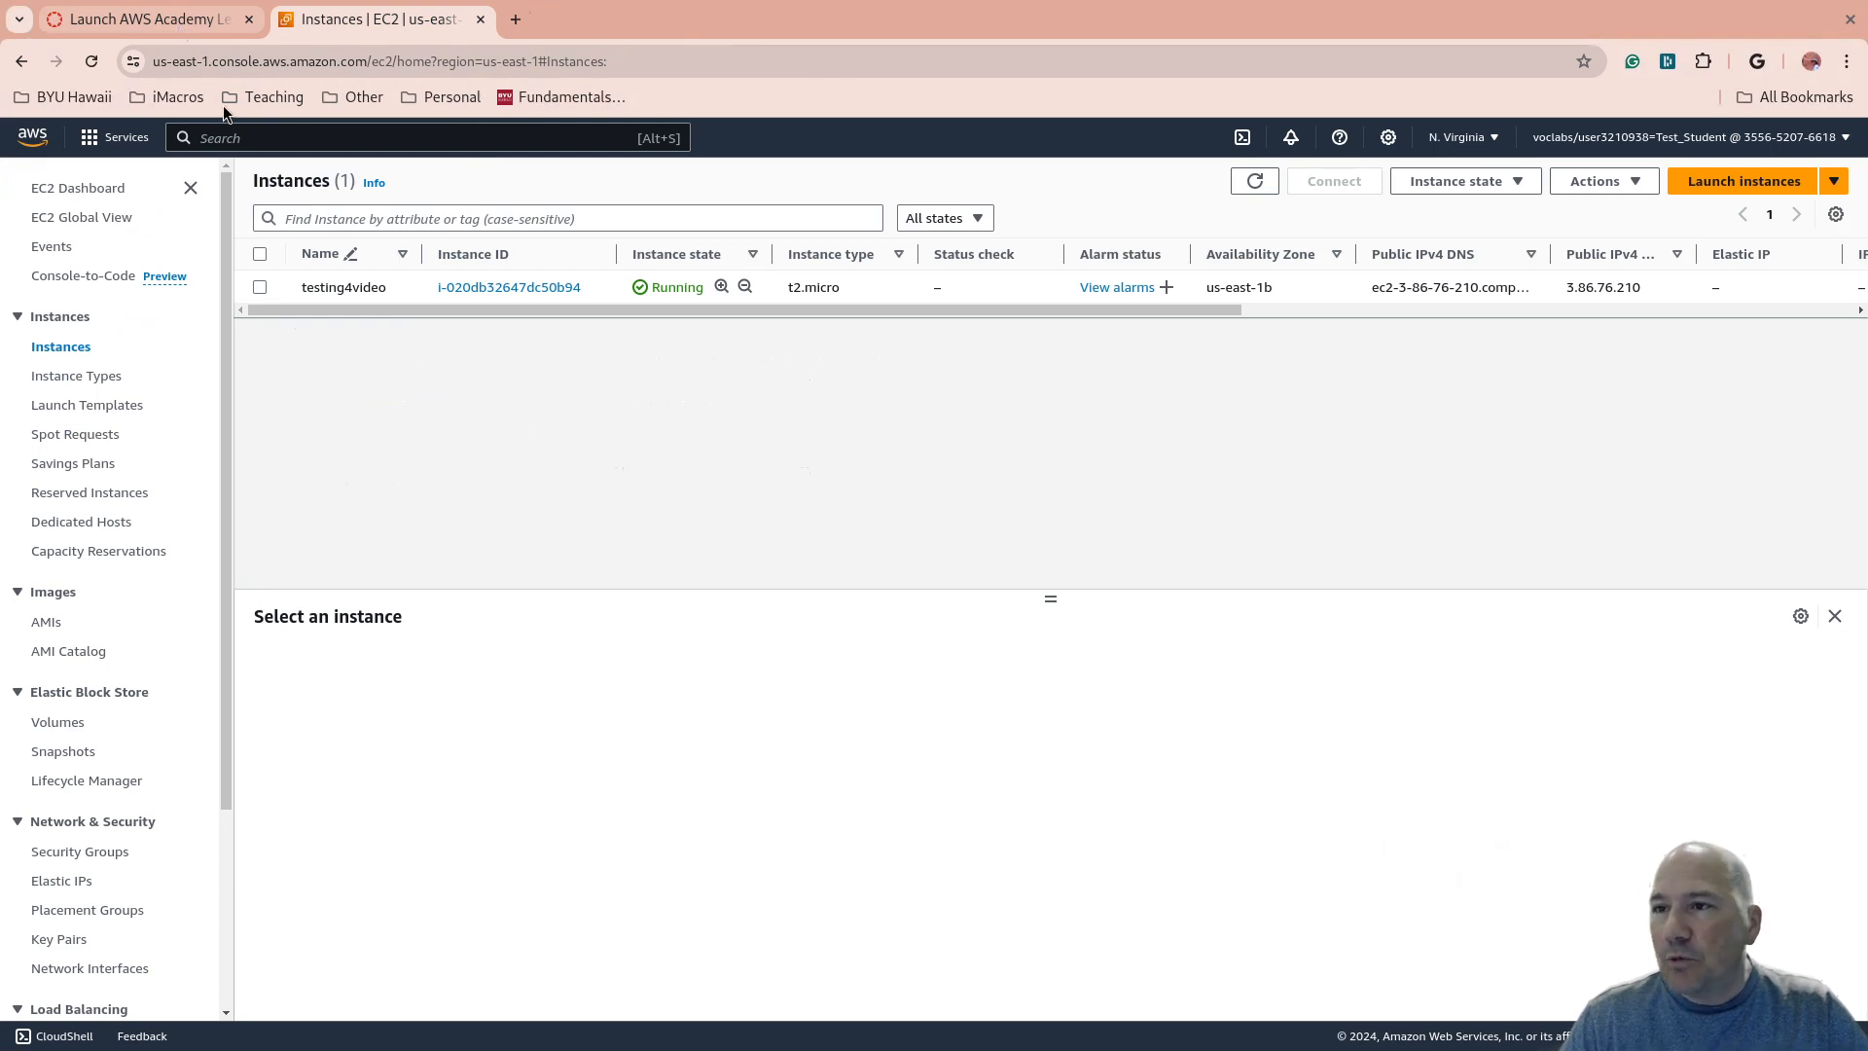
click(155, 23)
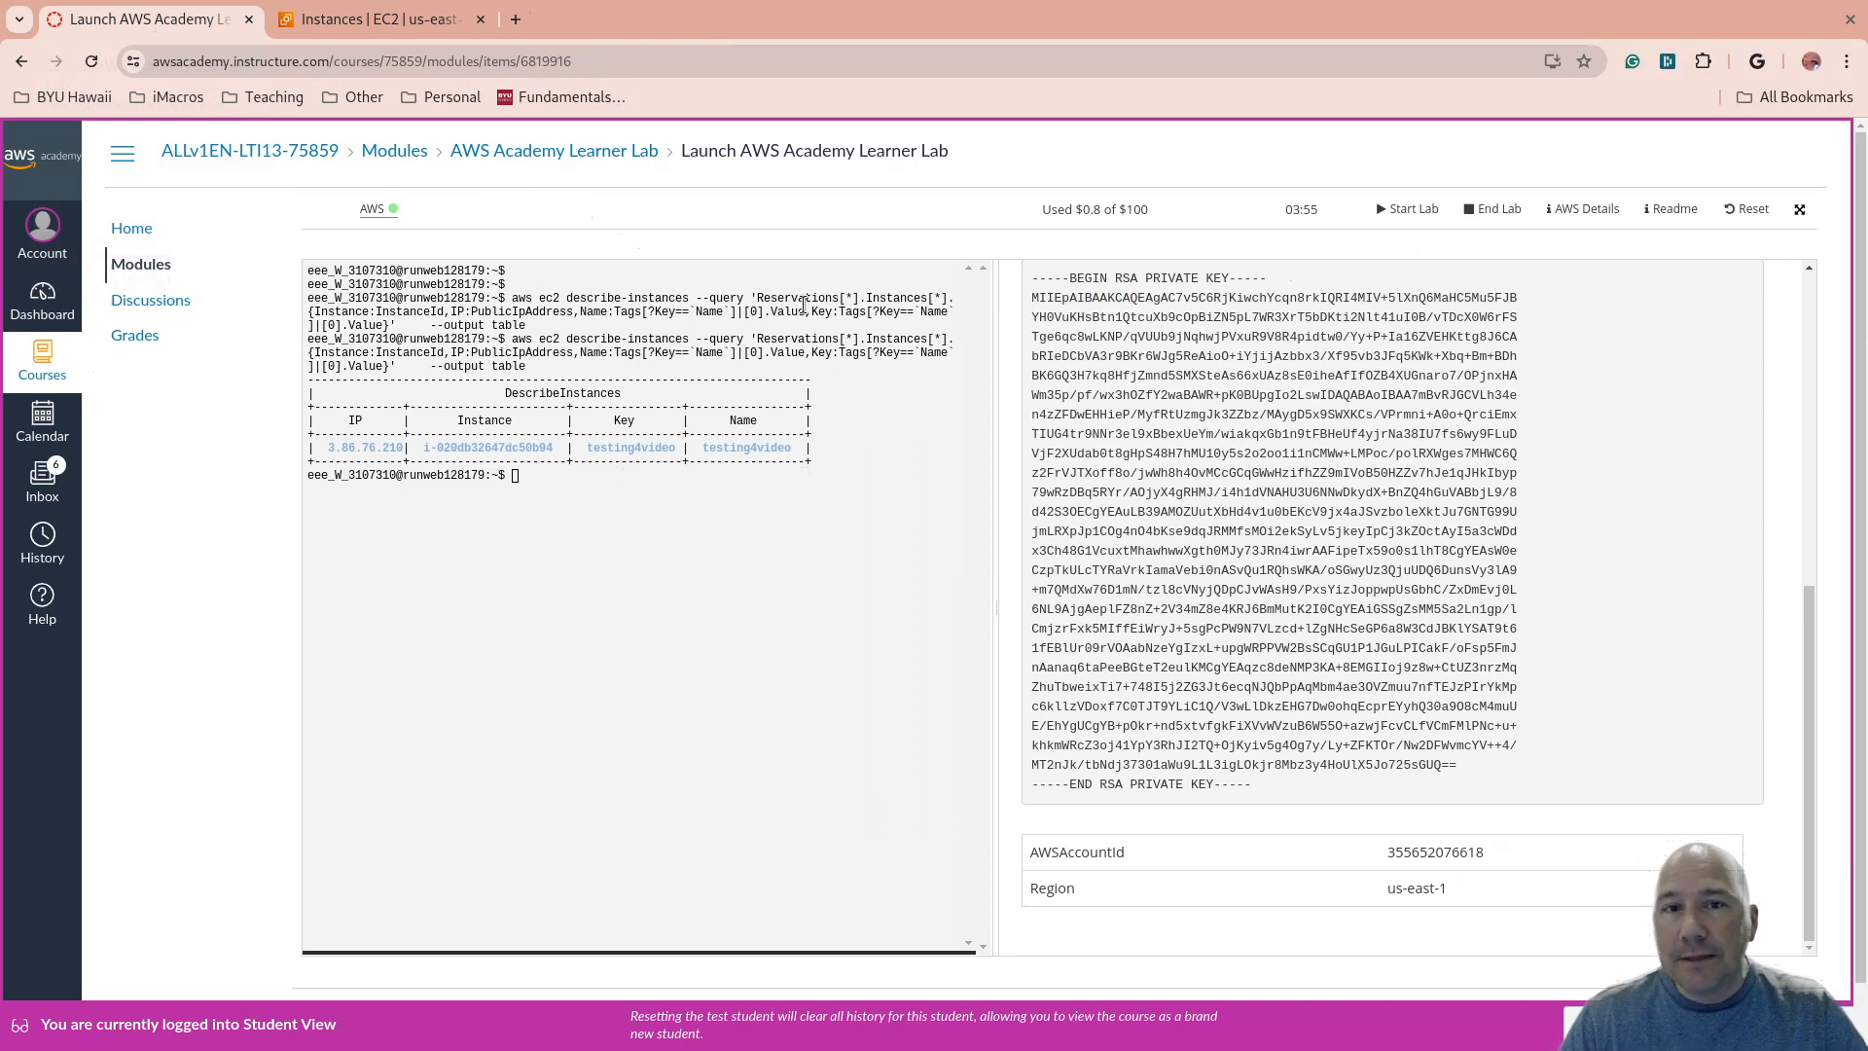
click(386, 19)
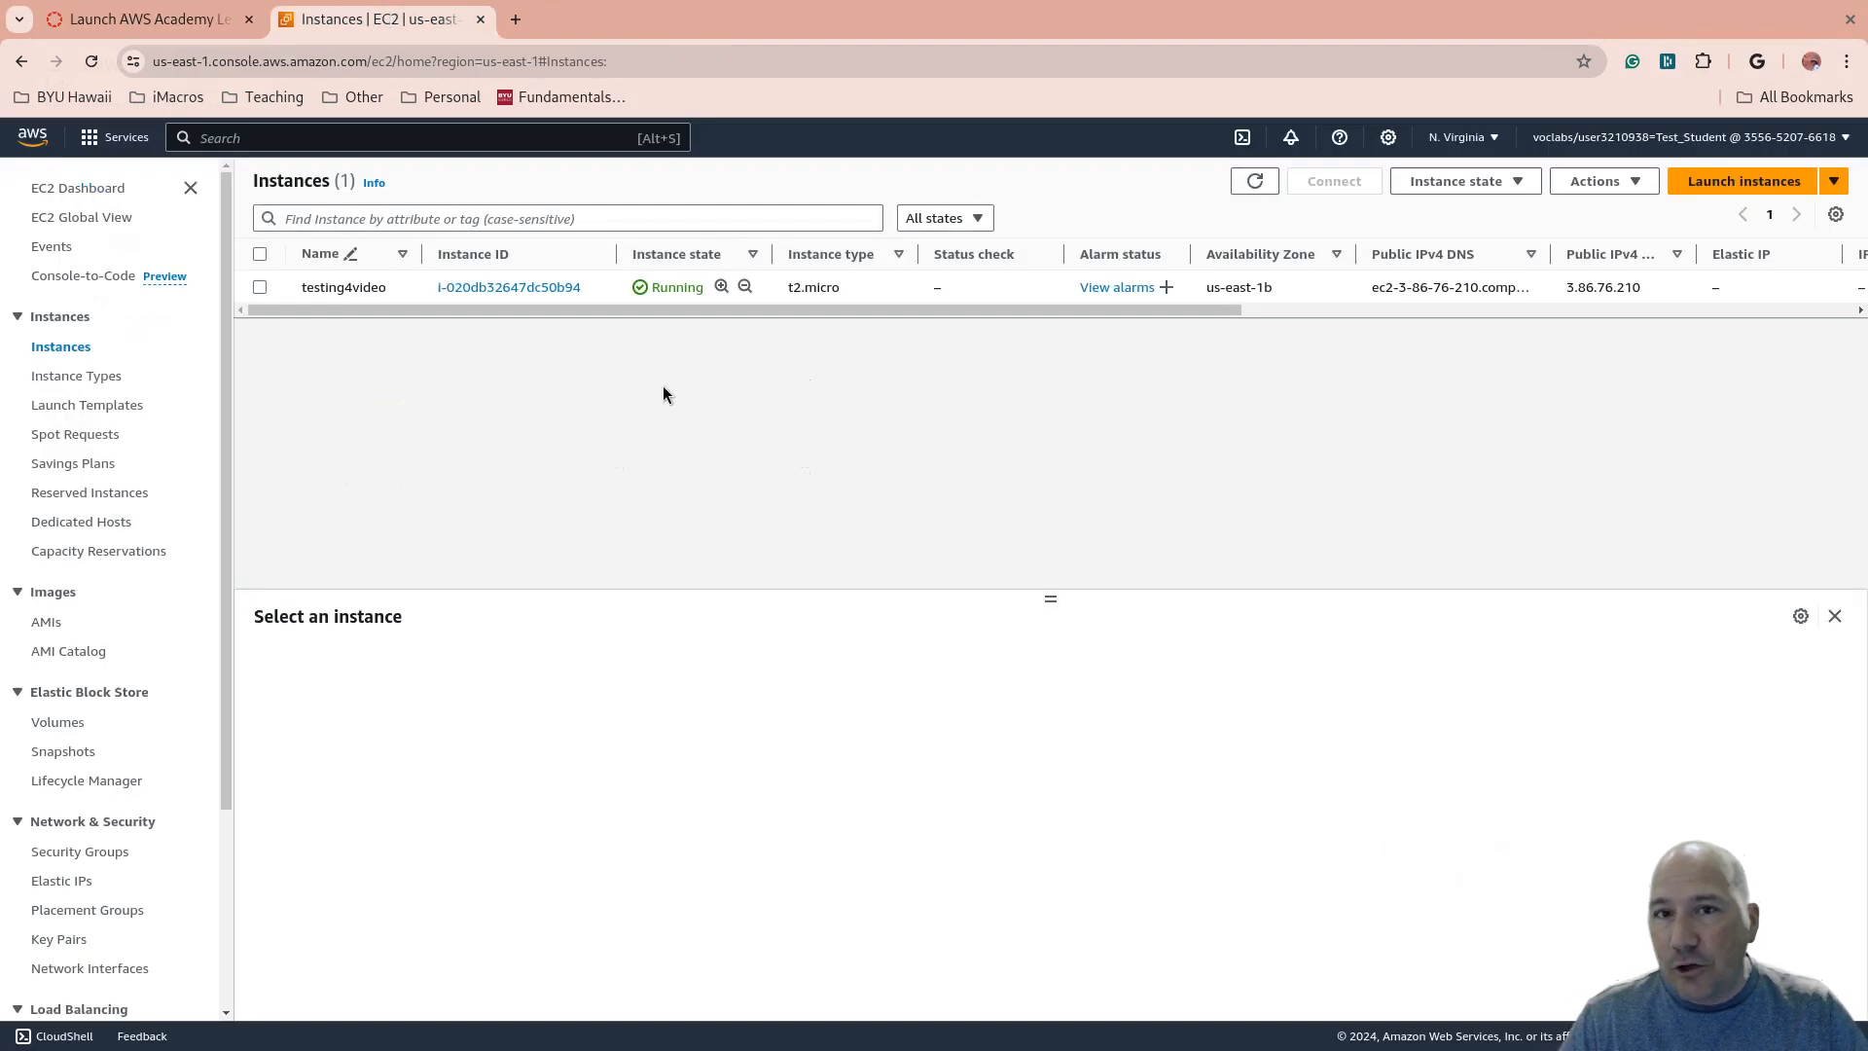
click(95, 26)
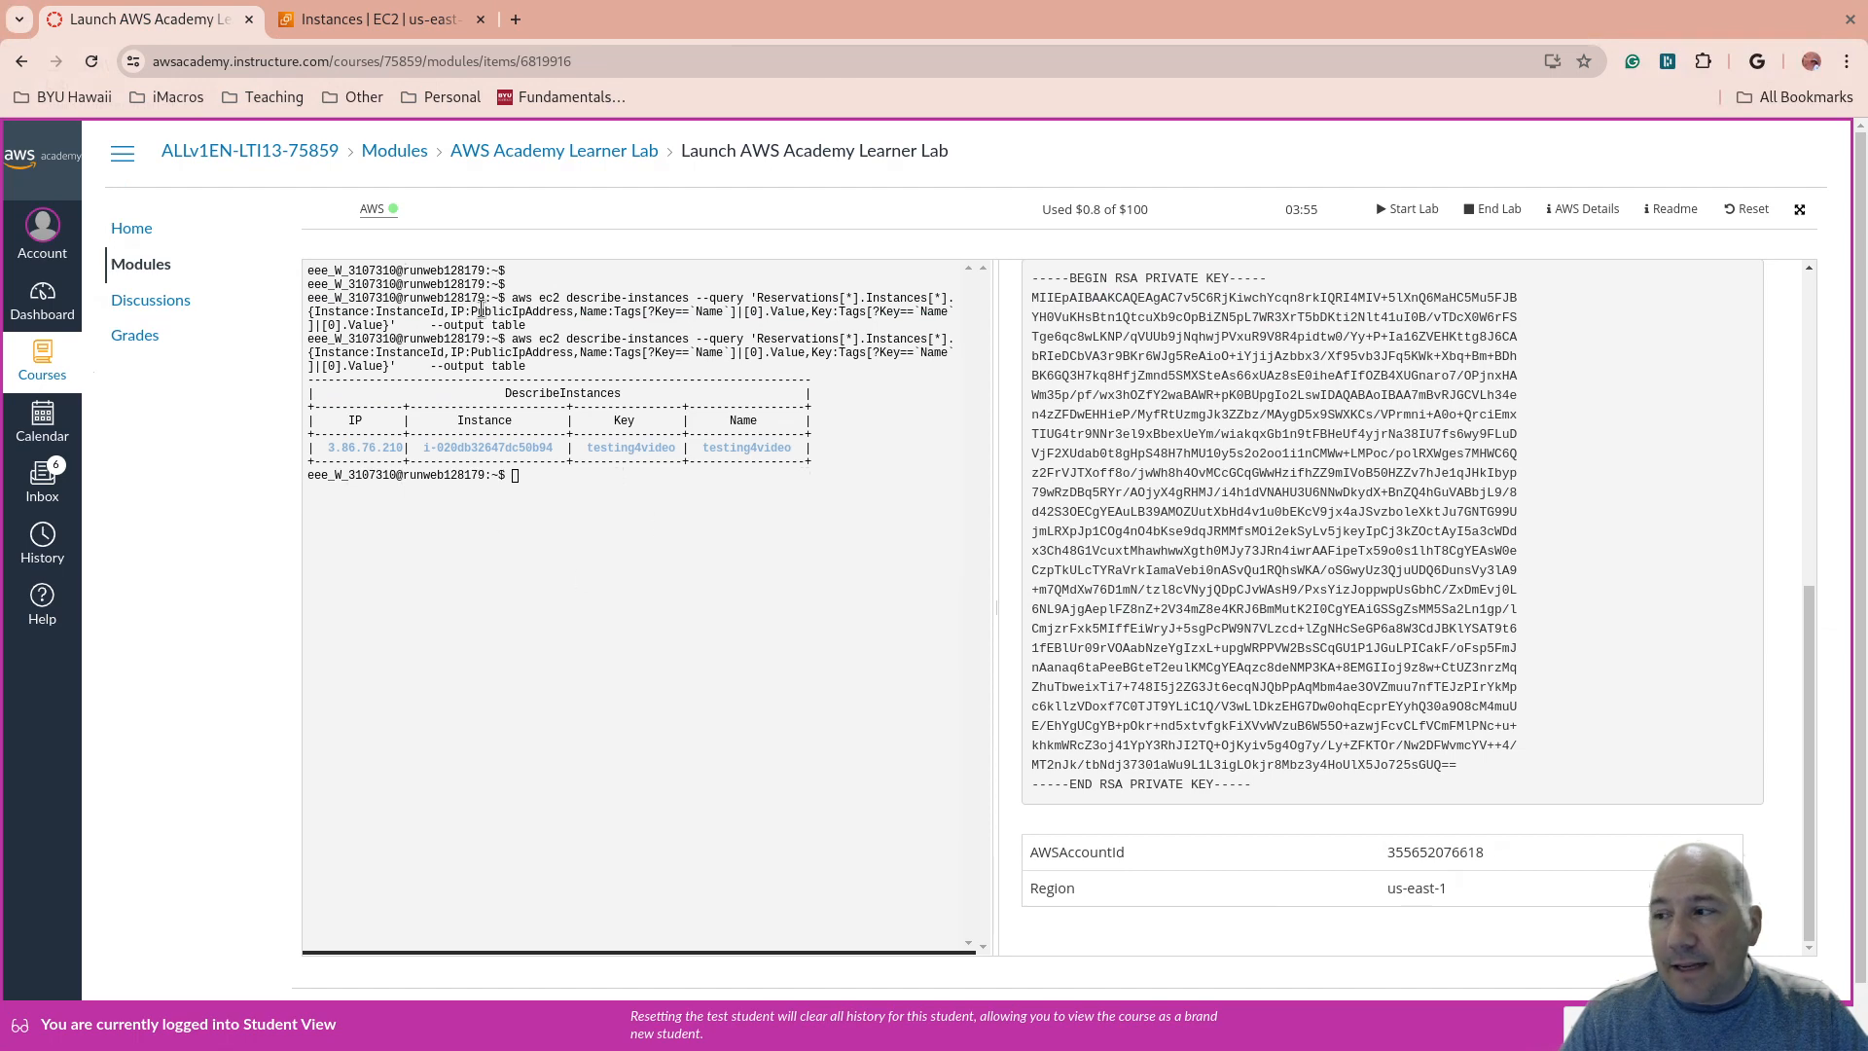
scroll(1603, 348, up, 1)
scroll(1596, 331, up, 6)
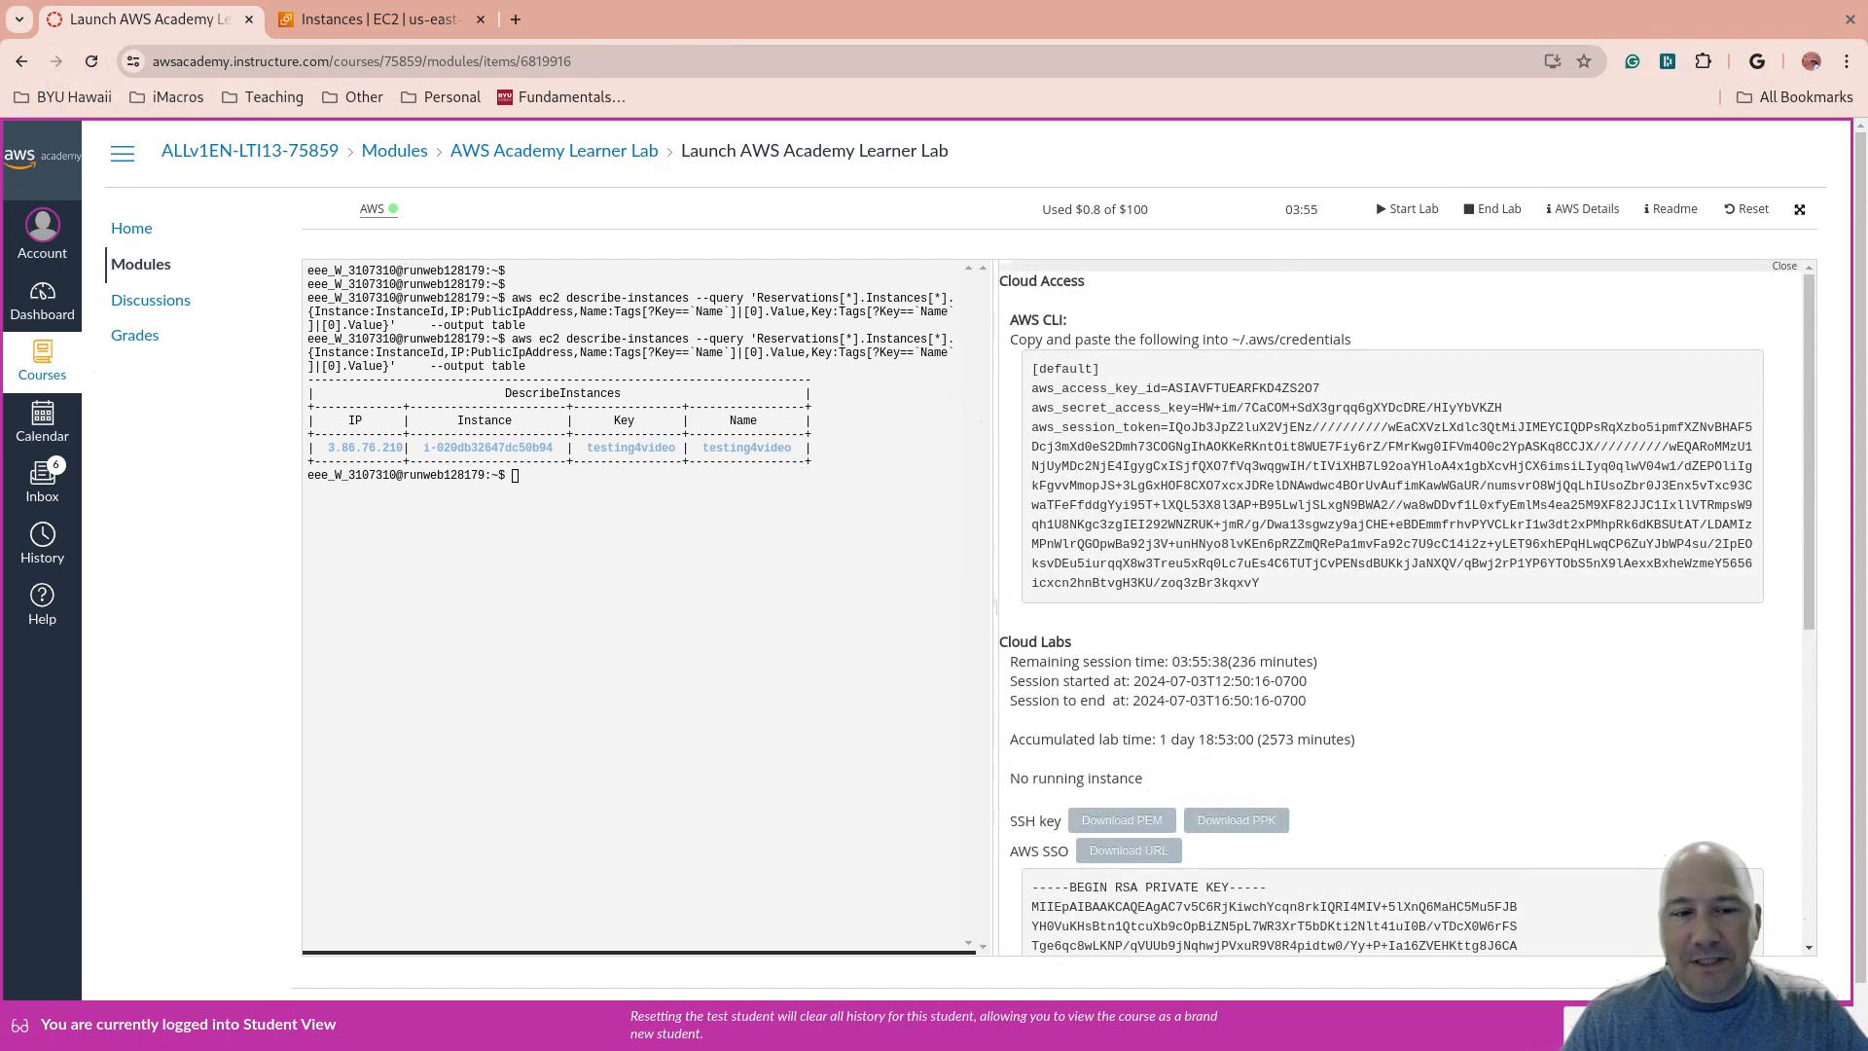
key(super)
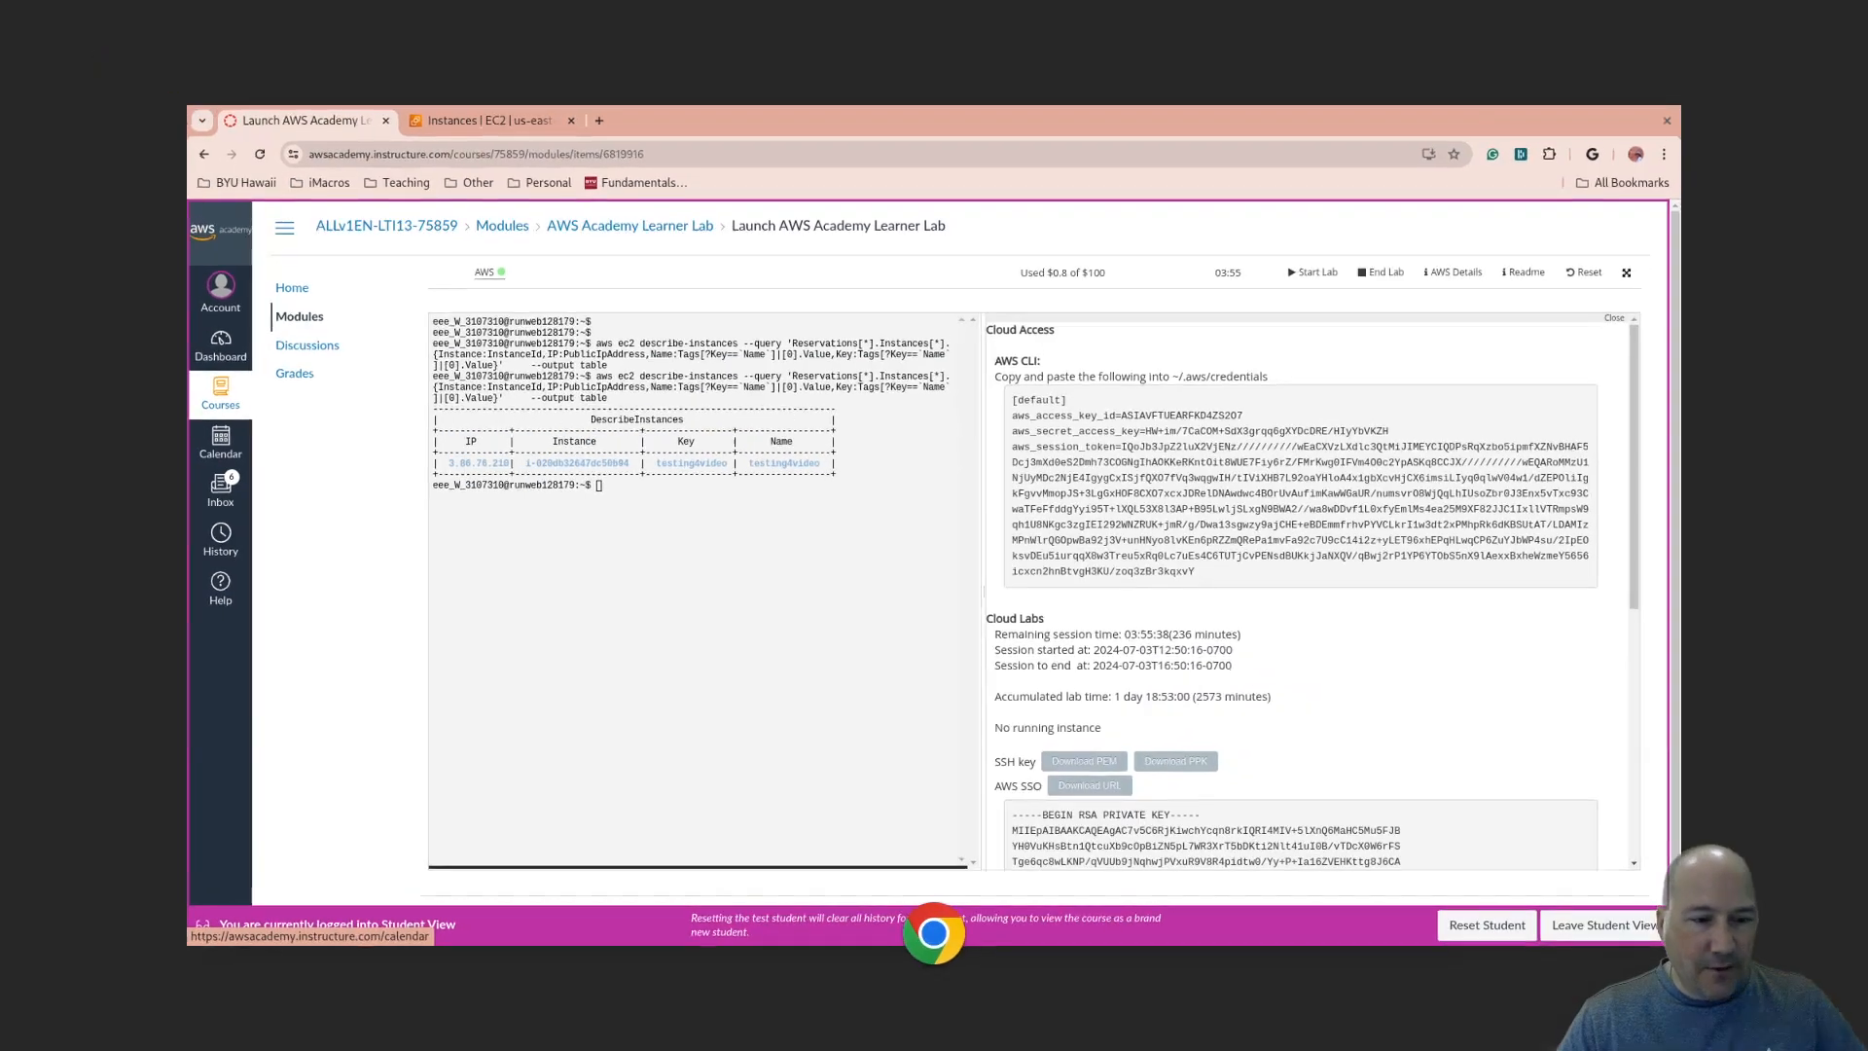